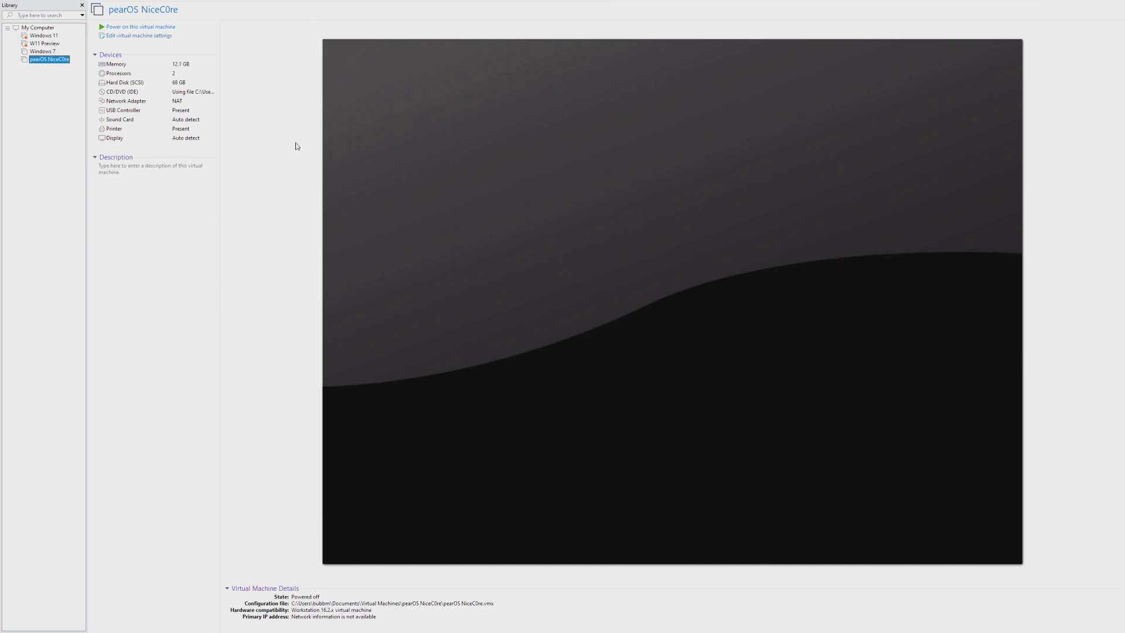
- Power on the pearOS NiceC0re VM and hold its boot menu on the first installer entry
{"action": "left_click", "coordinate": [210, 34]}
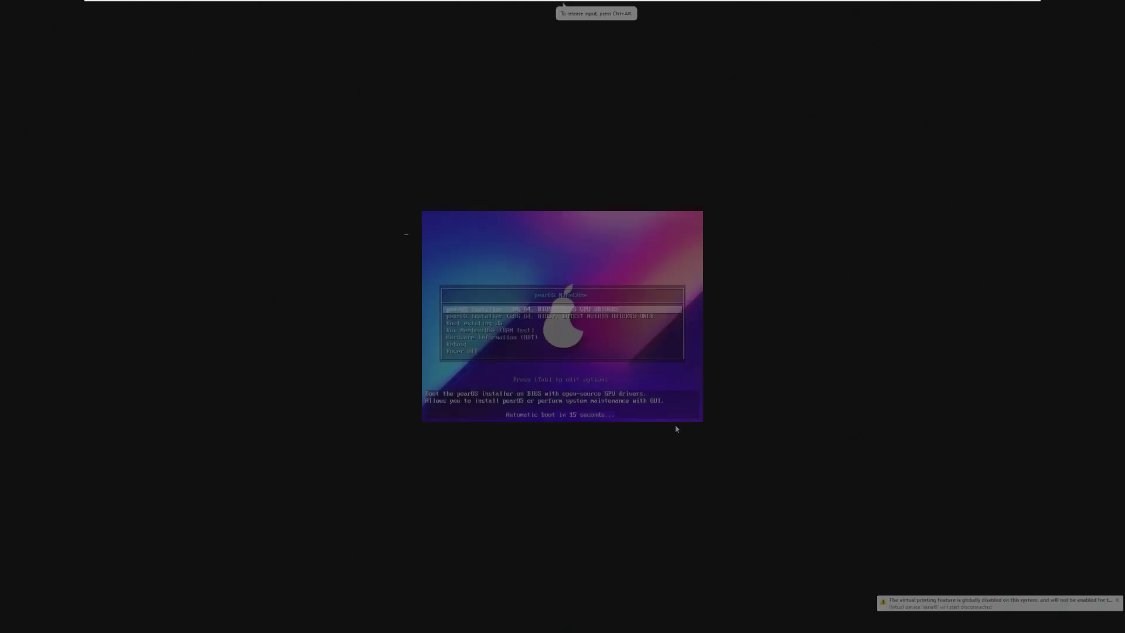
{"action": "key", "text": "Down"}
{"action": "key", "text": "Up"}
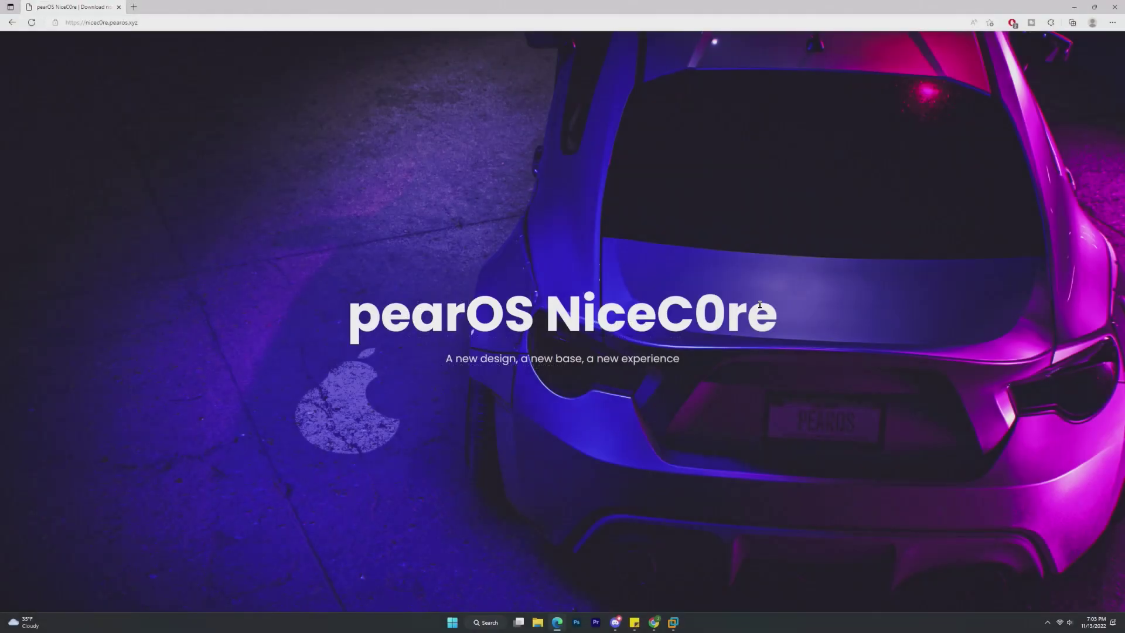
{"action": "scroll", "coordinate": [764, 307], "scroll_direction": "down", "scroll_amount": 5}
{"action": "scroll", "coordinate": [806, 348], "scroll_direction": "up", "scroll_amount": 5}
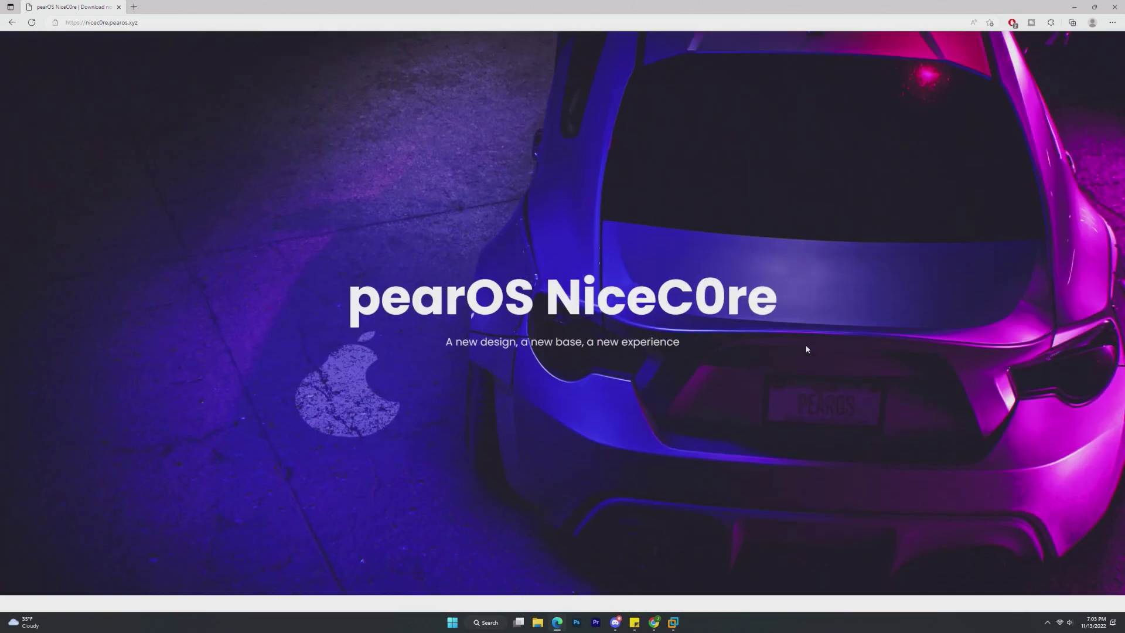
{"action": "scroll", "coordinate": [844, 334], "scroll_direction": "up", "scroll_amount": 1}
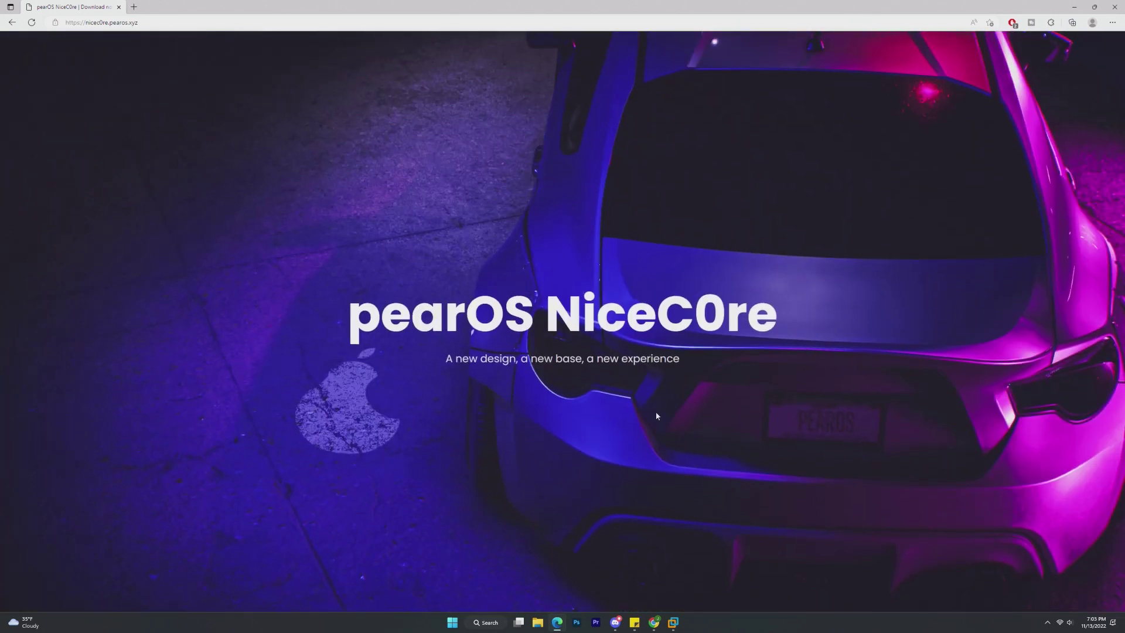
{"action": "scroll", "coordinate": [742, 241], "scroll_direction": "down", "scroll_amount": 5}
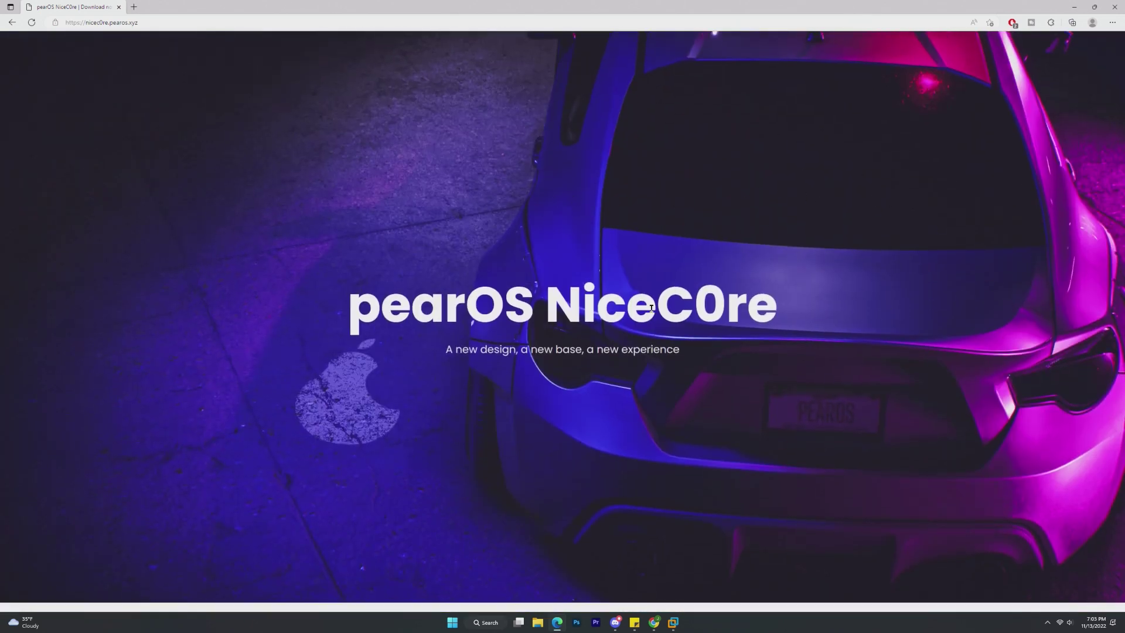
- Select the Linux kernel sentence, open its Read more page, then close the Kernel Archives tabs
{"action": "left_click_drag", "start_coordinate": [448, 267], "coordinate": [628, 278]}
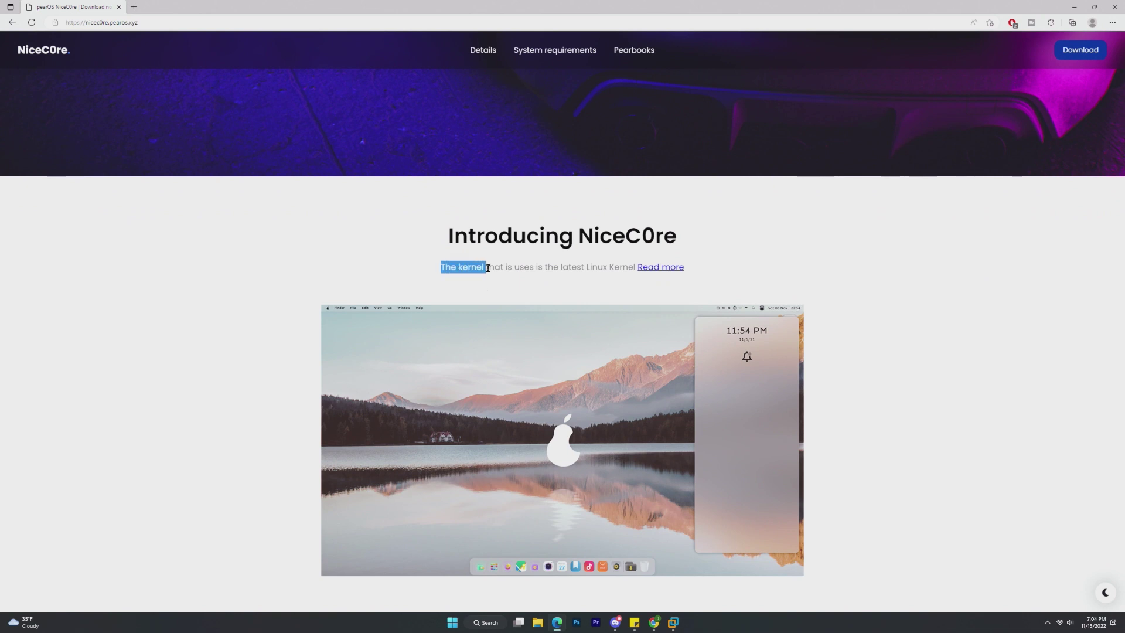
{"action": "left_click_drag", "start_coordinate": [629, 279], "coordinate": [650, 266]}
{"action": "left_click", "coordinate": [654, 266]}
{"action": "left_click", "coordinate": [327, 6]}
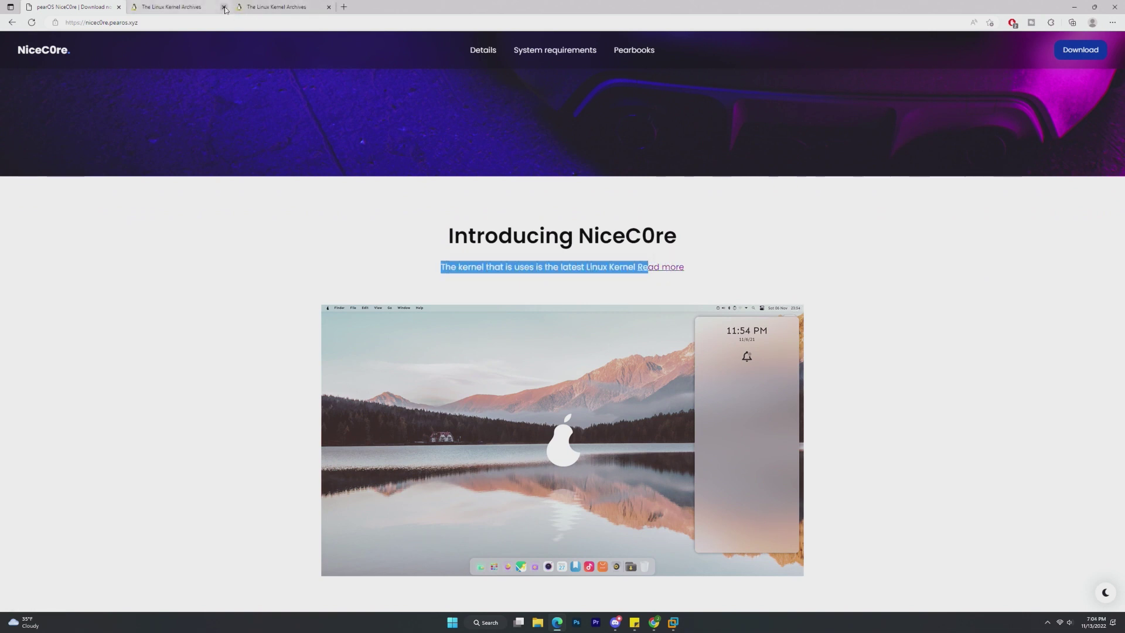
{"action": "left_click", "coordinate": [176, 7]}
{"action": "left_click", "coordinate": [223, 7]}
{"action": "scroll", "coordinate": [578, 298], "scroll_direction": "down", "scroll_amount": 4}
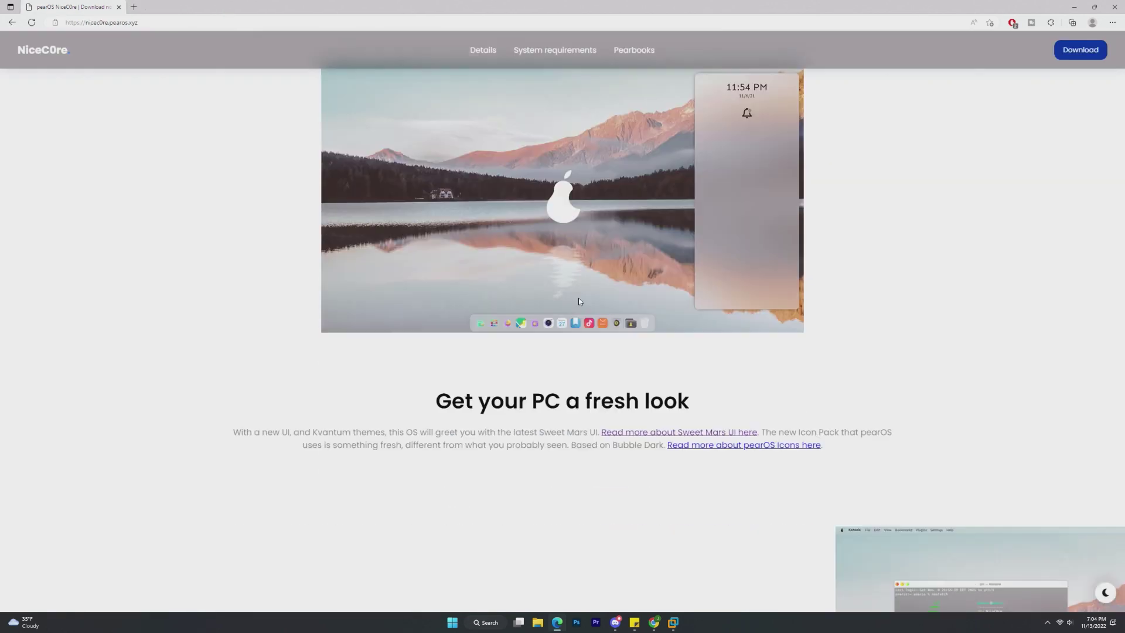
{"action": "scroll", "coordinate": [578, 298], "scroll_direction": "down", "scroll_amount": 2}
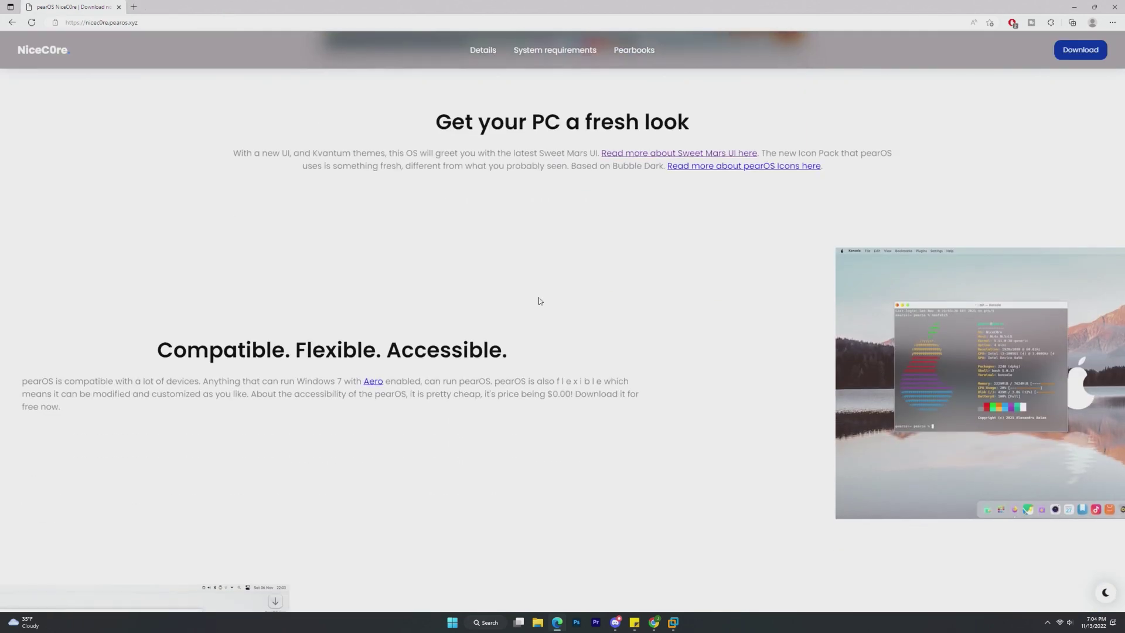
{"action": "scroll", "coordinate": [405, 329], "scroll_direction": "down", "scroll_amount": 3}
{"action": "scroll", "coordinate": [404, 329], "scroll_direction": "down", "scroll_amount": 1}
{"action": "scroll", "coordinate": [405, 329], "scroll_direction": "up", "scroll_amount": 3}
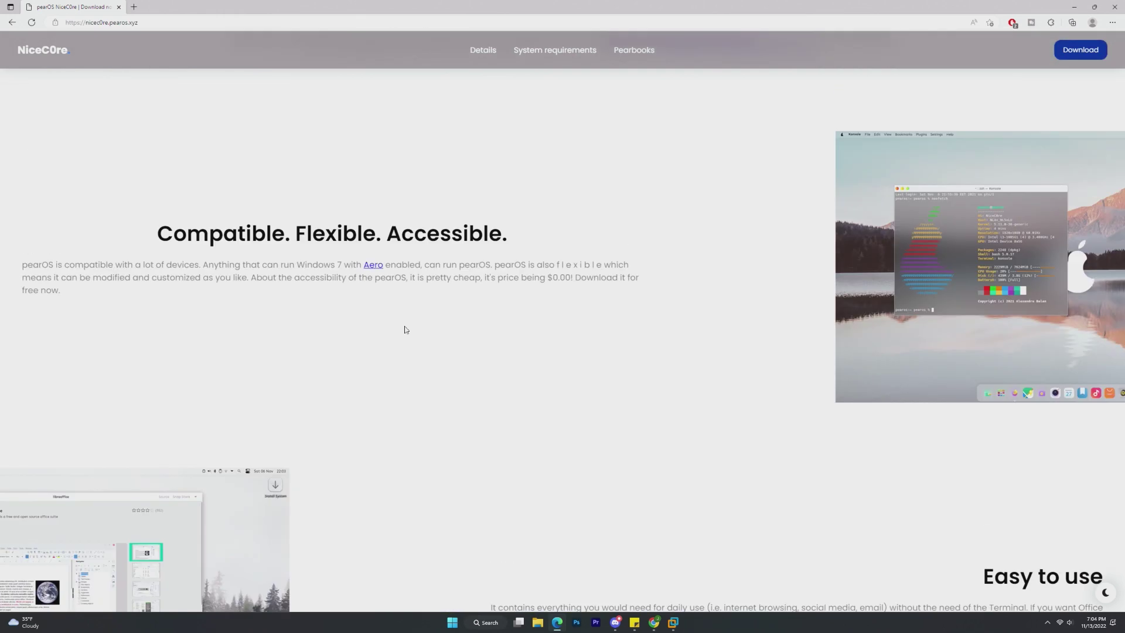
{"action": "left_click_drag", "start_coordinate": [201, 294], "coordinate": [525, 293]}
- Jump to the site's download section and start downloading pearOS NiceC0re
{"action": "left_click", "coordinate": [509, 331]}
{"action": "scroll", "coordinate": [516, 369], "scroll_direction": "down", "scroll_amount": 2}
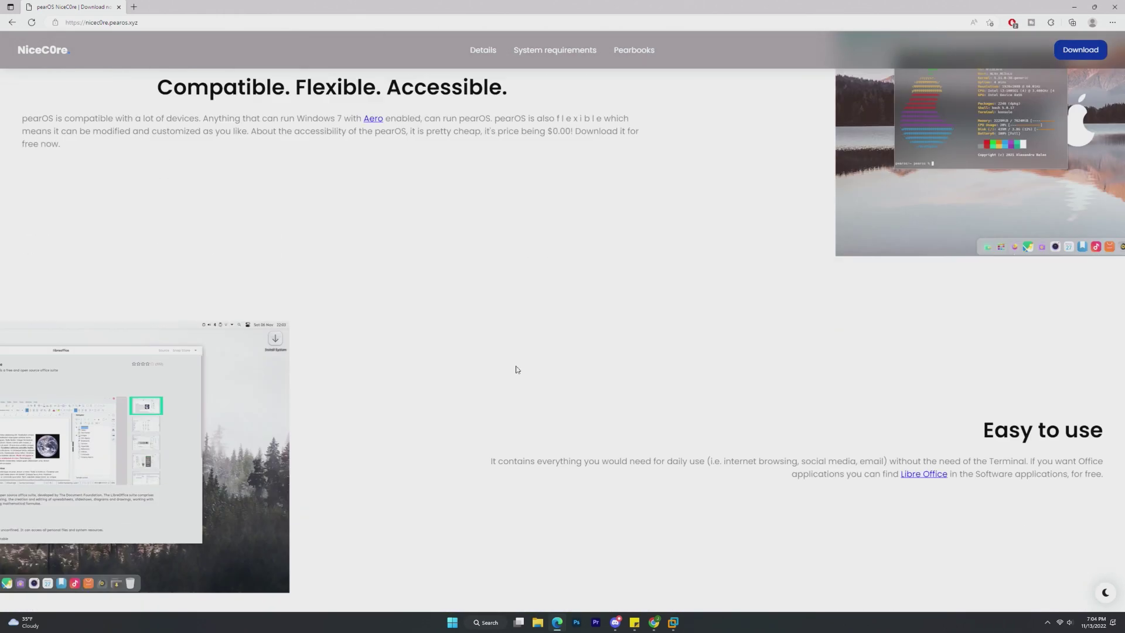
{"action": "scroll", "coordinate": [518, 365], "scroll_direction": "down", "scroll_amount": 4}
{"action": "scroll", "coordinate": [520, 359], "scroll_direction": "down", "scroll_amount": 2}
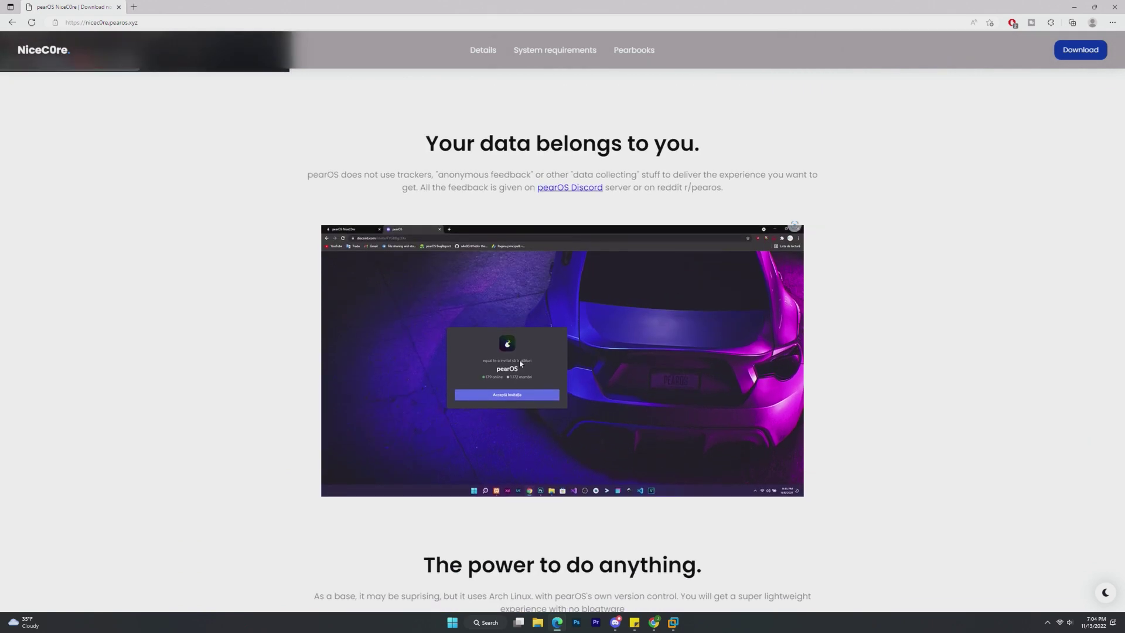
{"action": "scroll", "coordinate": [520, 363], "scroll_direction": "down", "scroll_amount": 4}
{"action": "scroll", "coordinate": [520, 363], "scroll_direction": "down", "scroll_amount": 3}
{"action": "scroll", "coordinate": [520, 360], "scroll_direction": "down", "scroll_amount": 2}
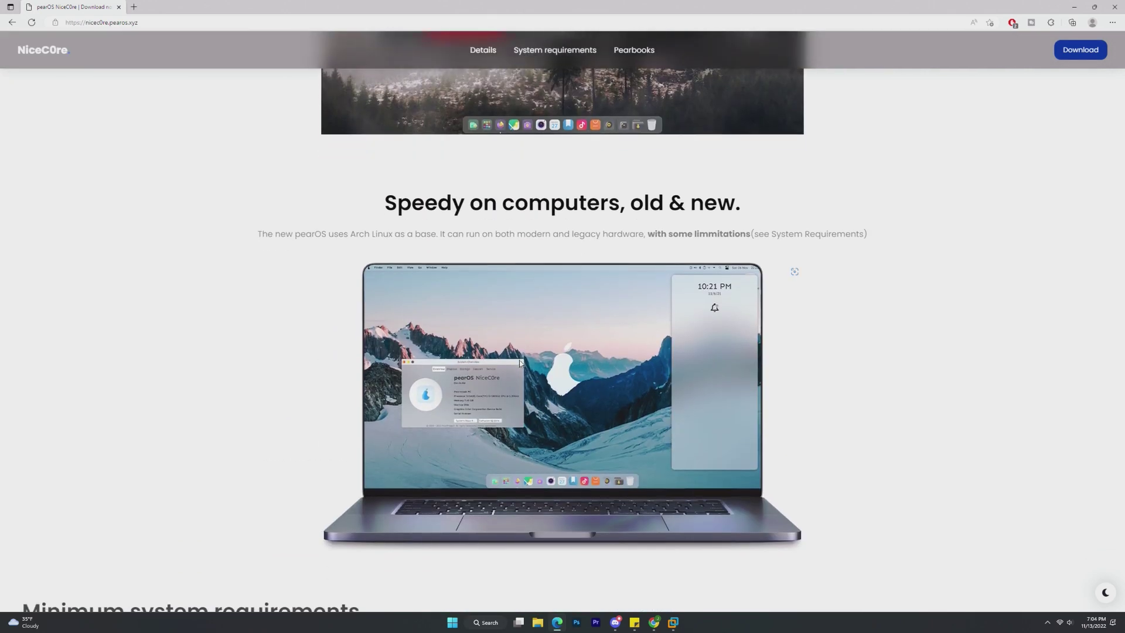
{"action": "scroll", "coordinate": [520, 362], "scroll_direction": "down", "scroll_amount": 4}
{"action": "scroll", "coordinate": [521, 362], "scroll_direction": "down", "scroll_amount": 2}
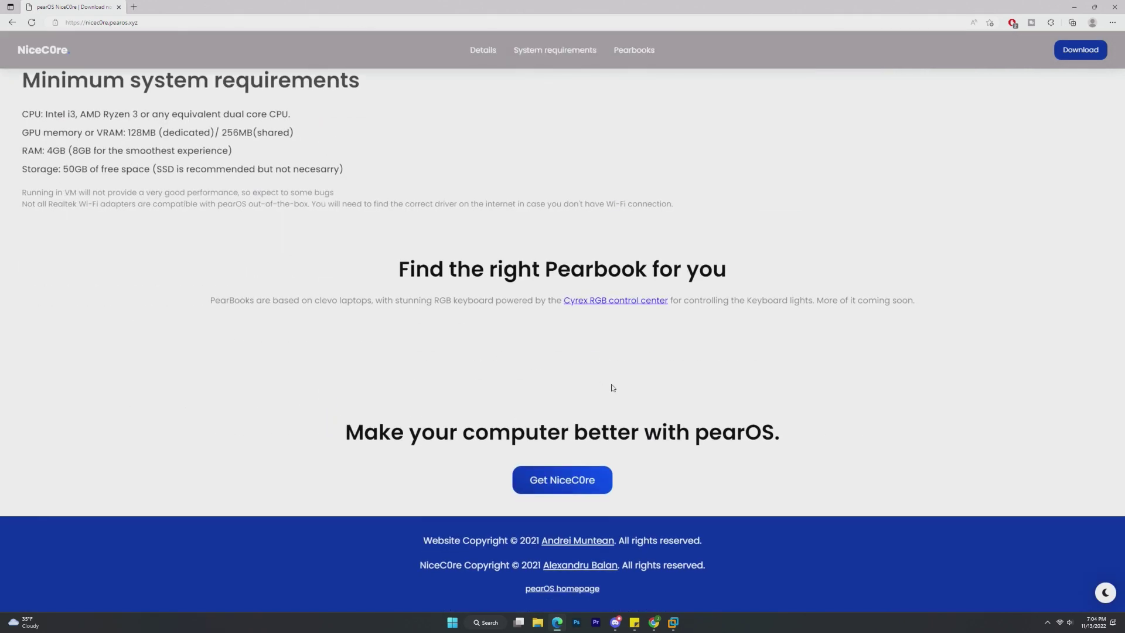
{"action": "scroll", "coordinate": [611, 388], "scroll_direction": "up", "scroll_amount": 10}
{"action": "scroll", "coordinate": [611, 388], "scroll_direction": "up", "scroll_amount": 5}
{"action": "scroll", "coordinate": [612, 375], "scroll_direction": "up", "scroll_amount": 10}
{"action": "scroll", "coordinate": [612, 376], "scroll_direction": "down", "scroll_amount": 5}
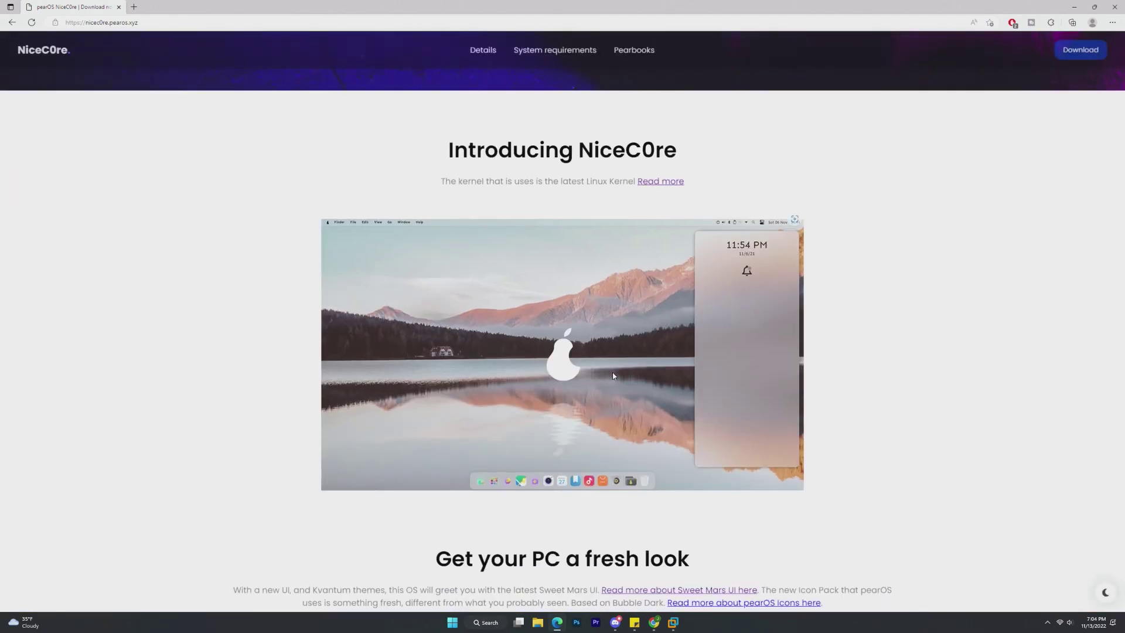
{"action": "scroll", "coordinate": [612, 375], "scroll_direction": "down", "scroll_amount": 3}
{"action": "left_click", "coordinate": [1063, 50]}
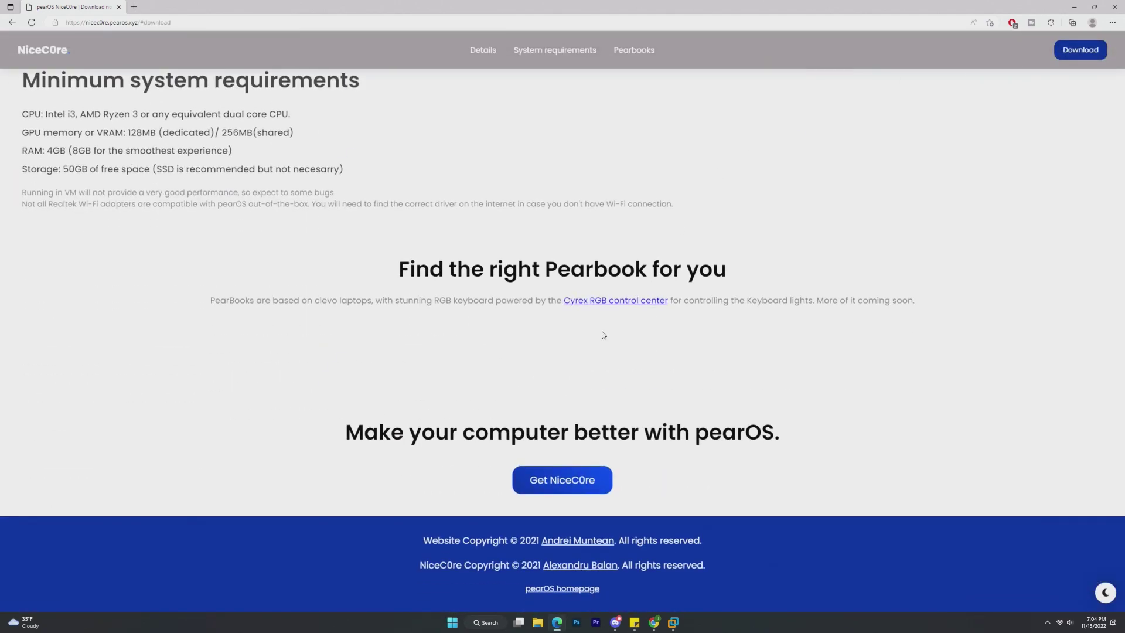
{"action": "left_click", "coordinate": [563, 480]}
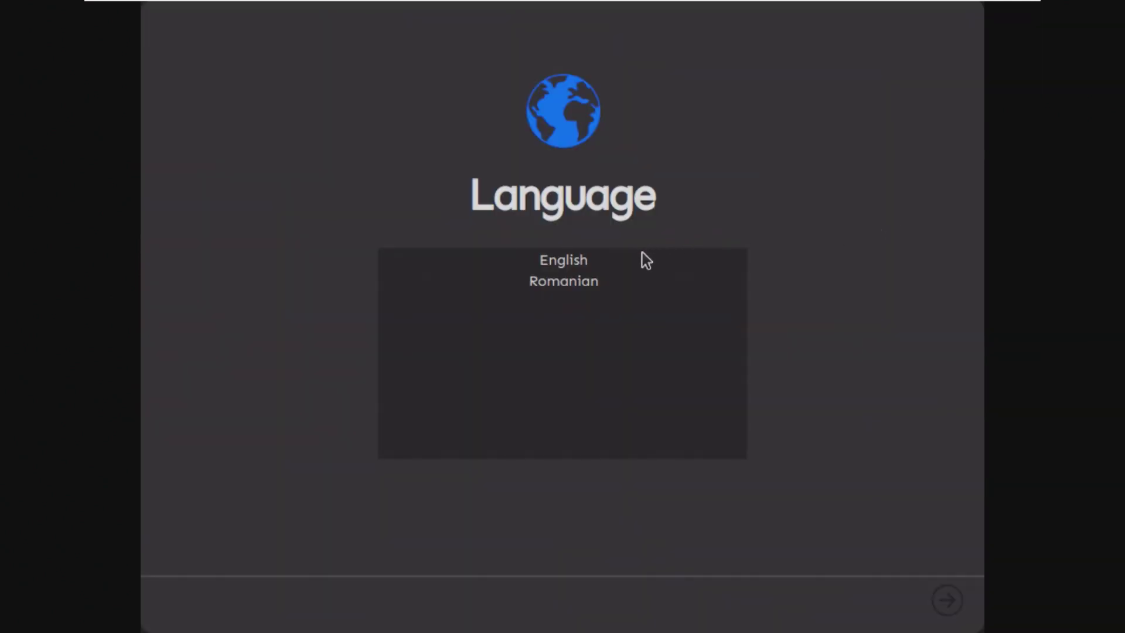
- Choose English, select Install pearOS NiceC0re, accept the license, and install onto /dev/sda
{"action": "left_click", "coordinate": [621, 264]}
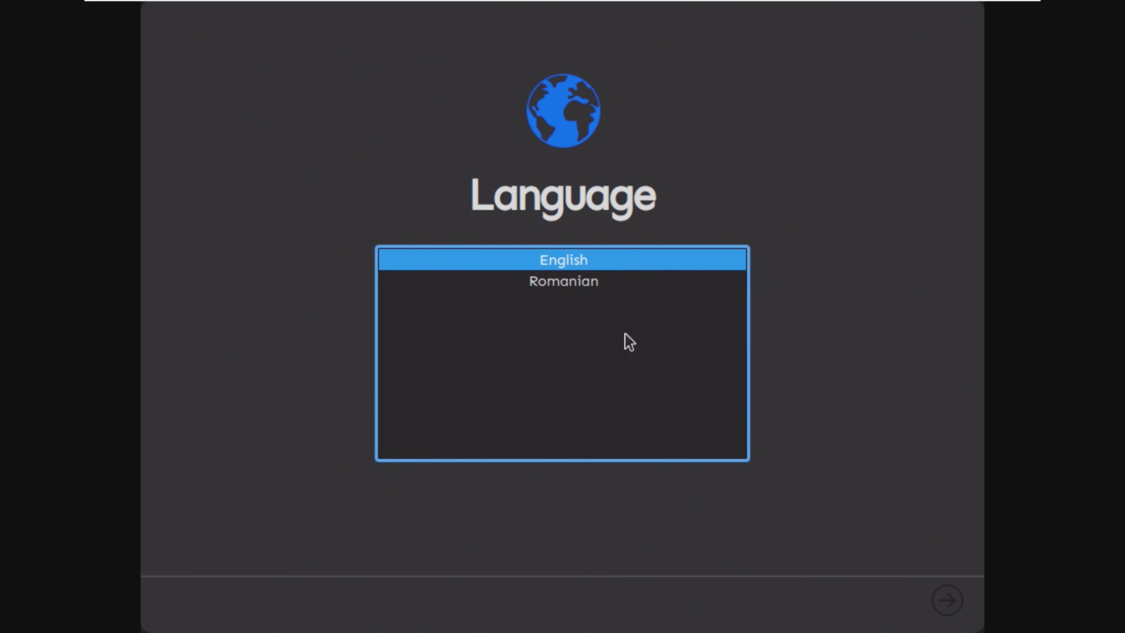
{"action": "left_click", "coordinate": [947, 600]}
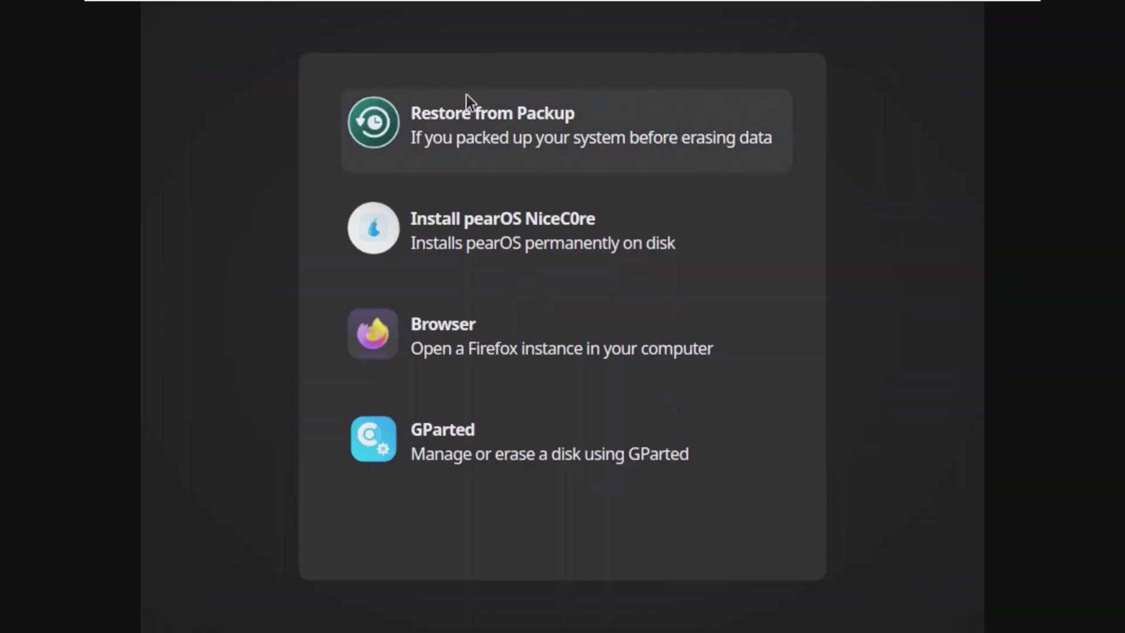
{"action": "left_click", "coordinate": [517, 254]}
{"action": "left_click", "coordinate": [567, 602]}
{"action": "left_click", "coordinate": [626, 599]}
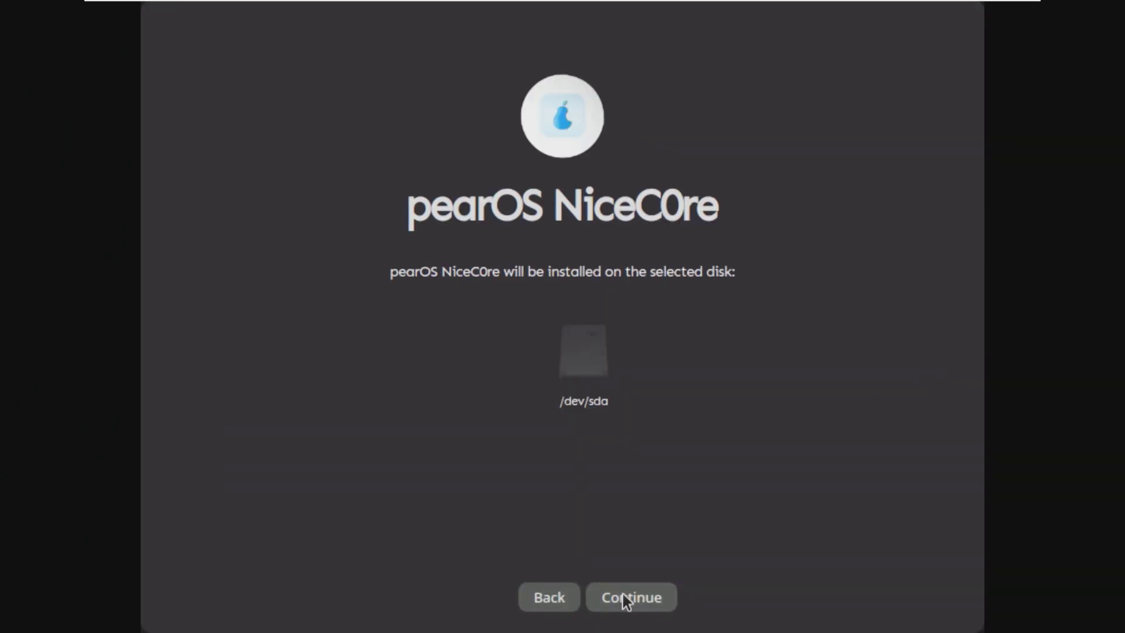
{"action": "left_click", "coordinate": [589, 405]}
{"action": "left_click", "coordinate": [630, 591]}
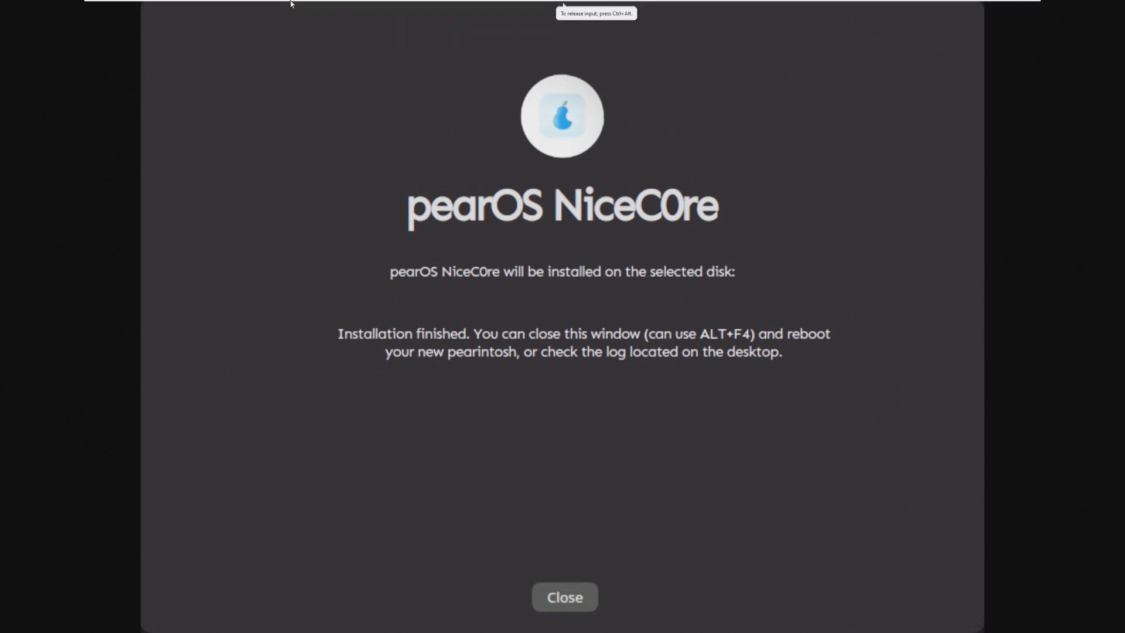
- Cancel a VM reset, then try Restart Guest and dismiss the power-operation error
{"action": "left_click", "coordinate": [228, 7]}
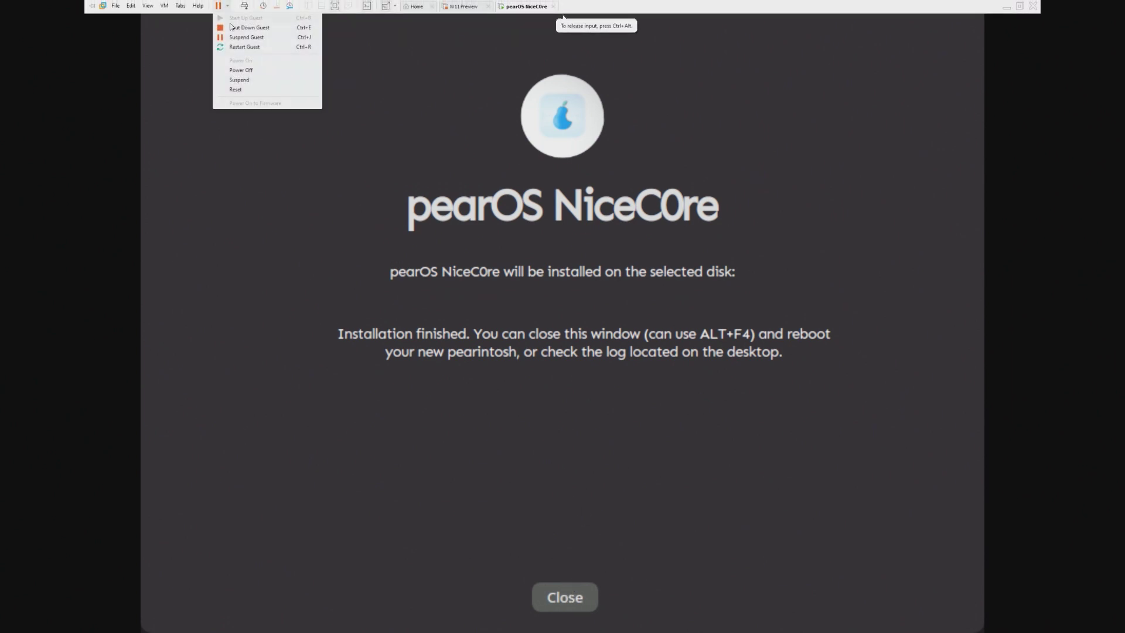
{"action": "left_click", "coordinate": [254, 91]}
{"action": "left_click", "coordinate": [608, 337]}
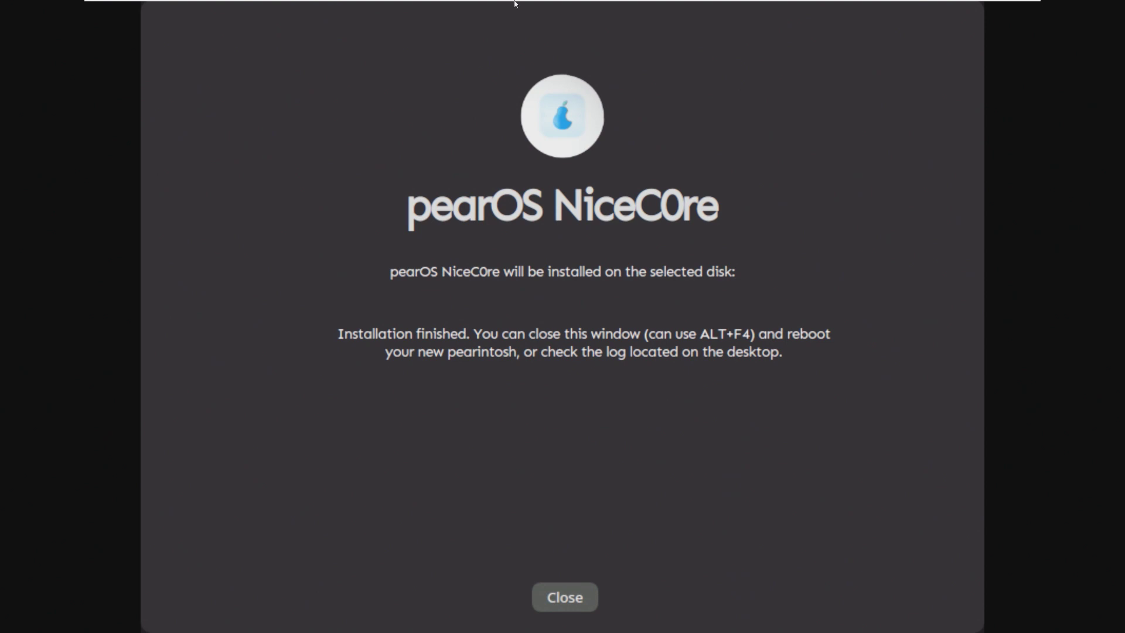
{"action": "left_click", "coordinate": [227, 6]}
{"action": "left_click", "coordinate": [247, 48]}
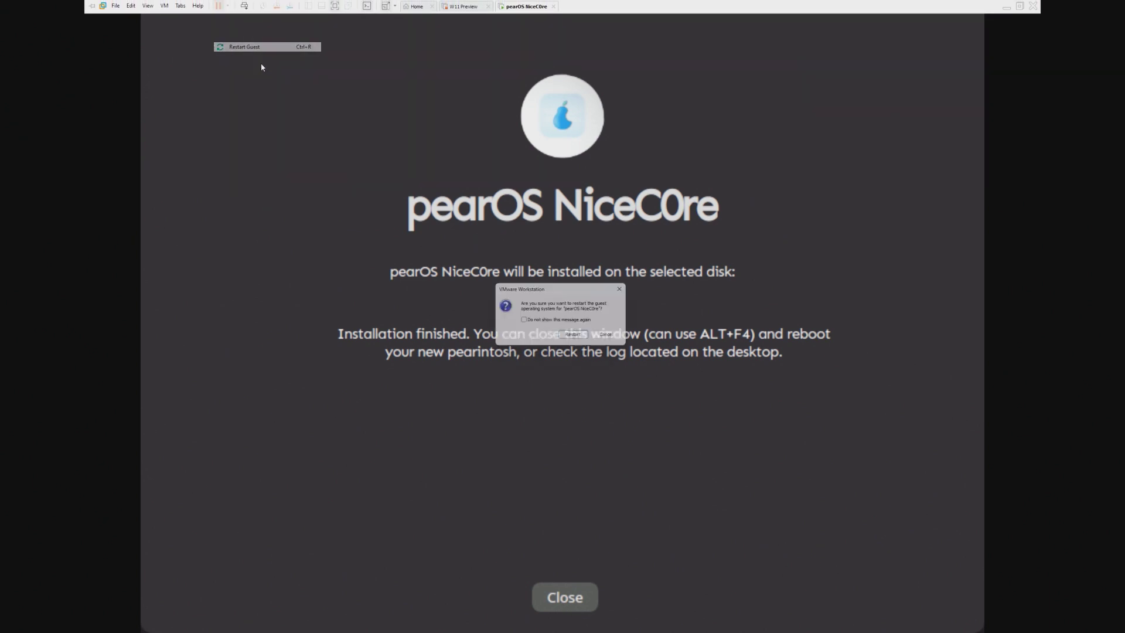
{"action": "left_click", "coordinate": [589, 341]}
{"action": "left_click", "coordinate": [603, 335]}
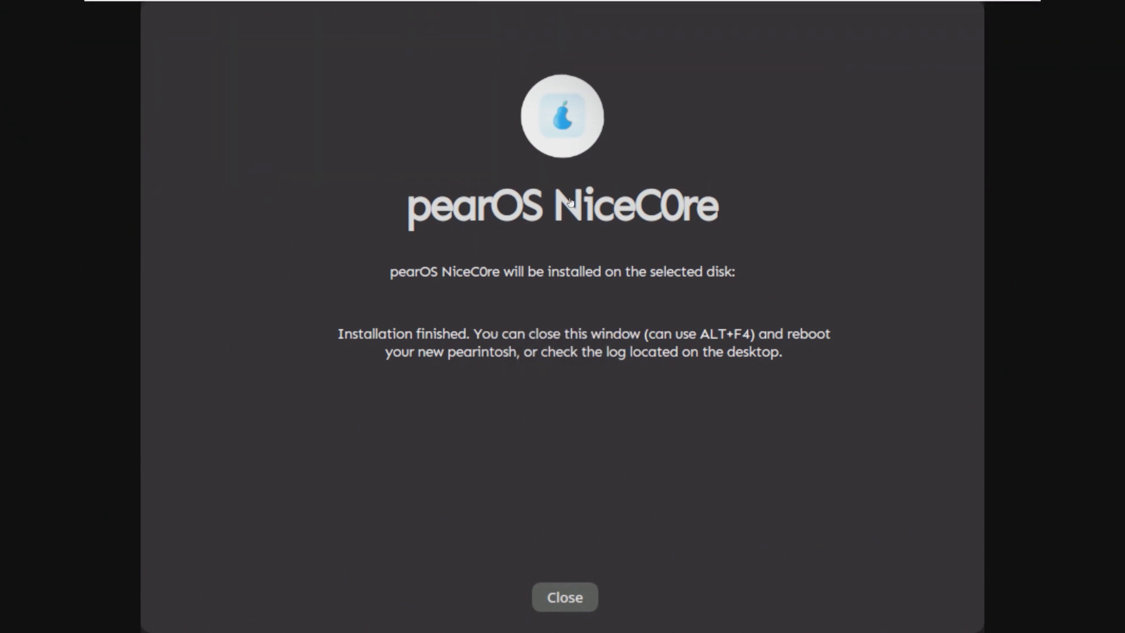
- Browse the VM menus, reset the virtual machine, and exit full-screen view
{"action": "left_click", "coordinate": [180, 6]}
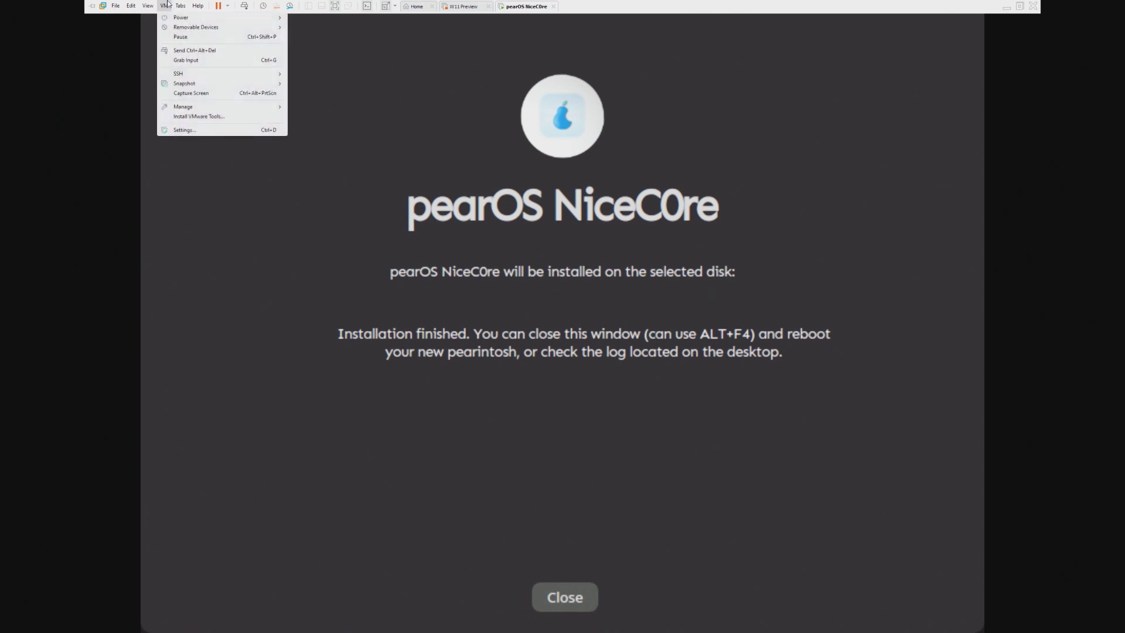
{"action": "left_click", "coordinate": [167, 4]}
{"action": "mouse_move", "coordinate": [201, 73]}
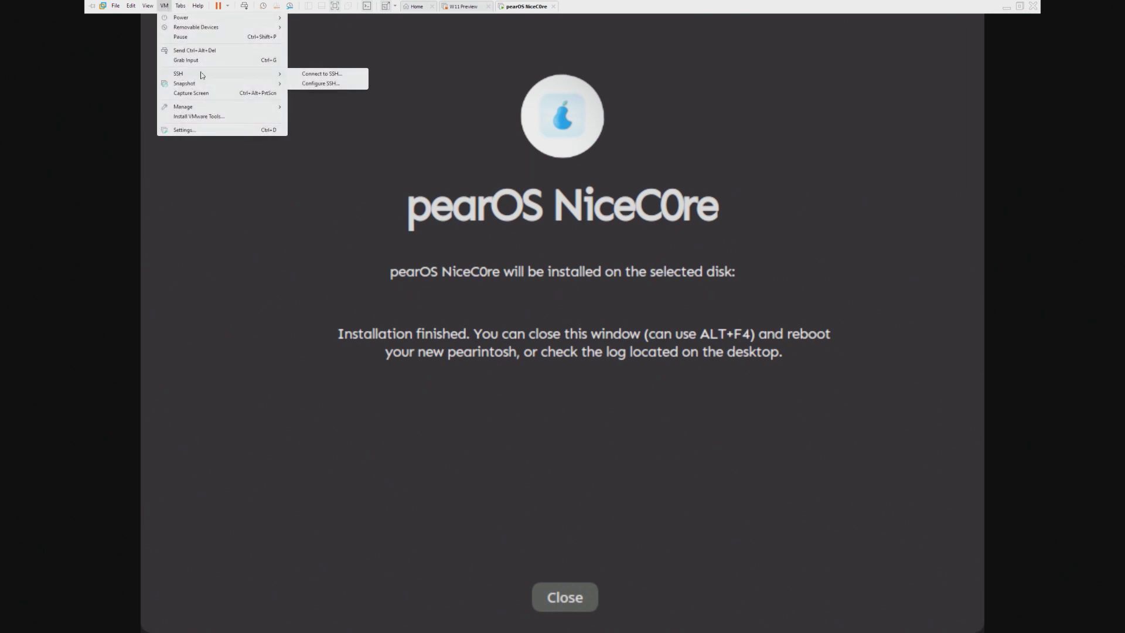
{"action": "left_click", "coordinate": [228, 5]}
{"action": "left_click", "coordinate": [250, 89]}
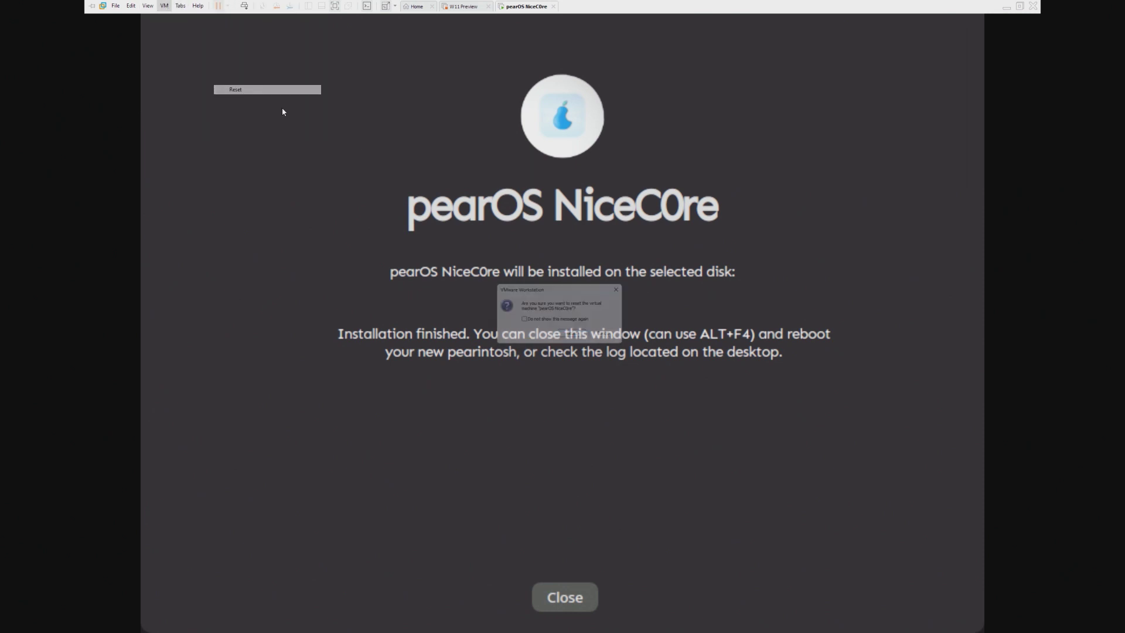
{"action": "left_click", "coordinate": [576, 337]}
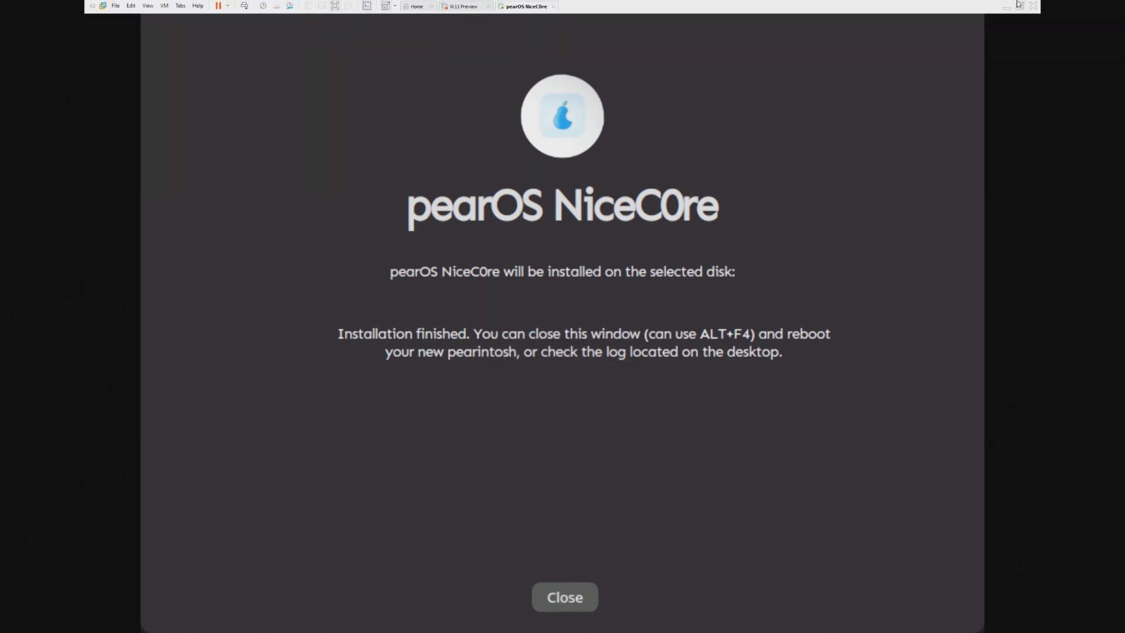
{"action": "left_click", "coordinate": [1018, 4]}
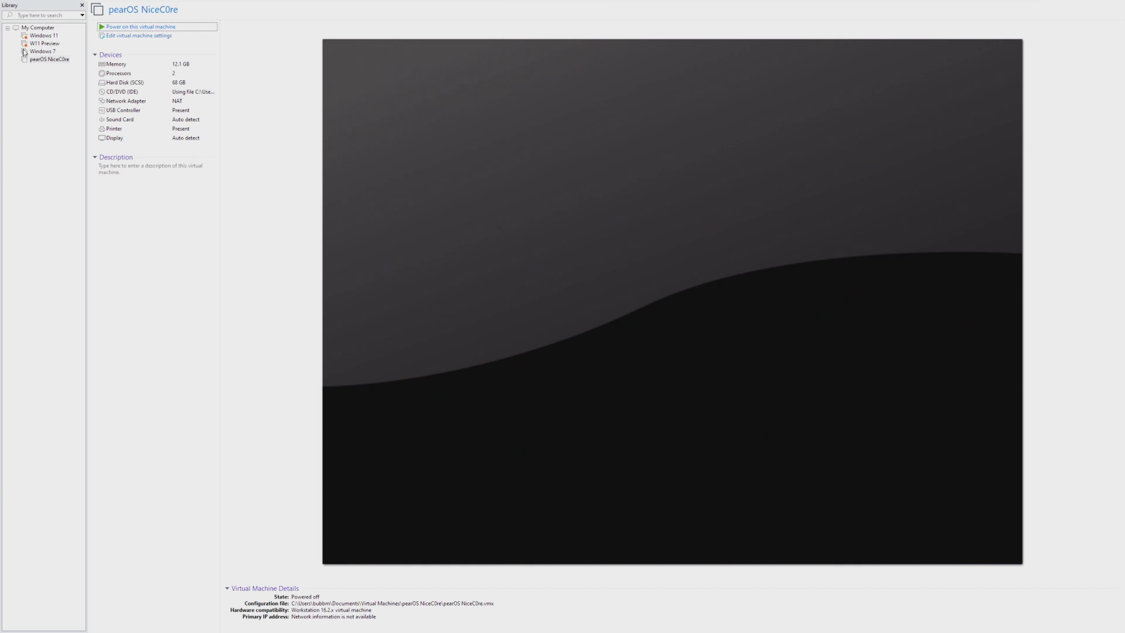
- Start pearOS NiceC0re from the Library, answer the not-responding warning, and click into the booting guest
{"action": "left_click", "coordinate": [45, 56]}
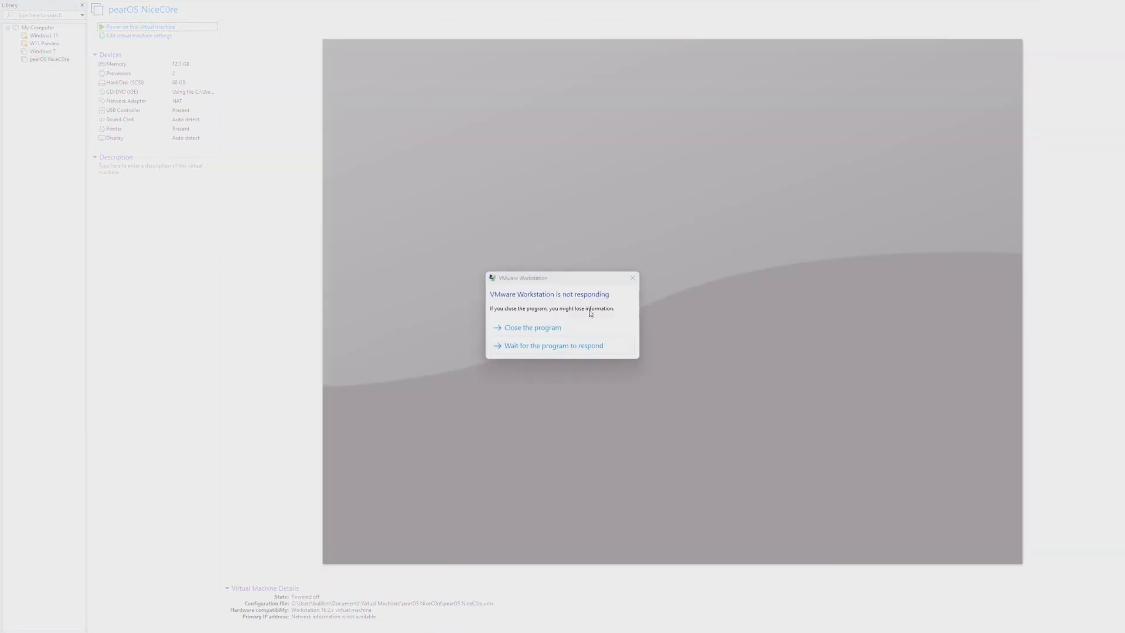
{"action": "left_click", "coordinate": [563, 326]}
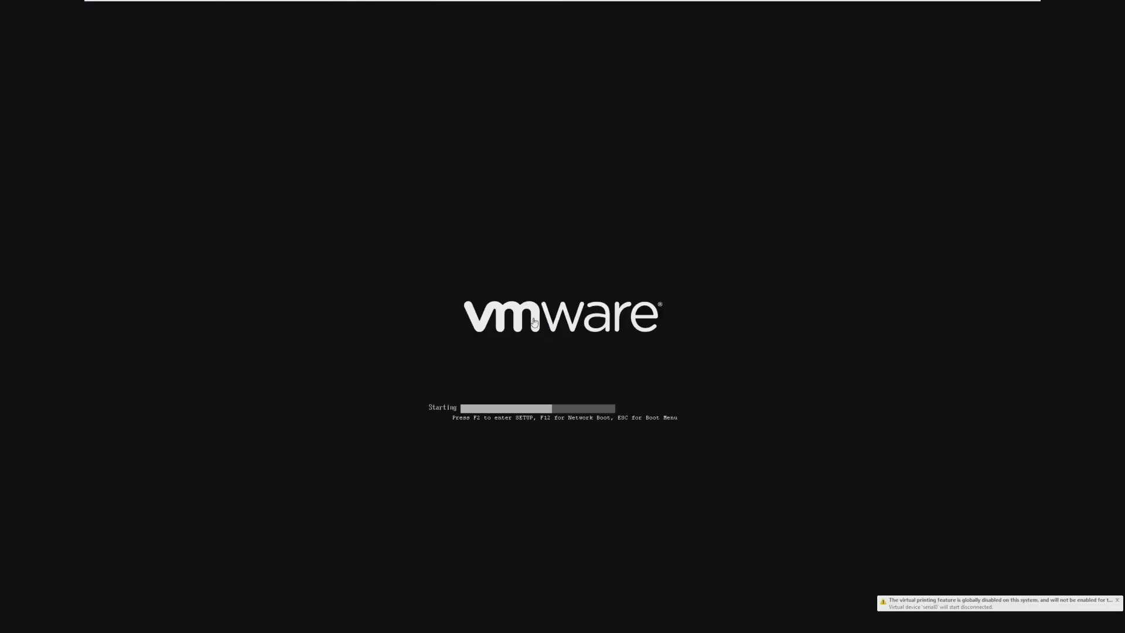
{"action": "left_click", "coordinate": [530, 328]}
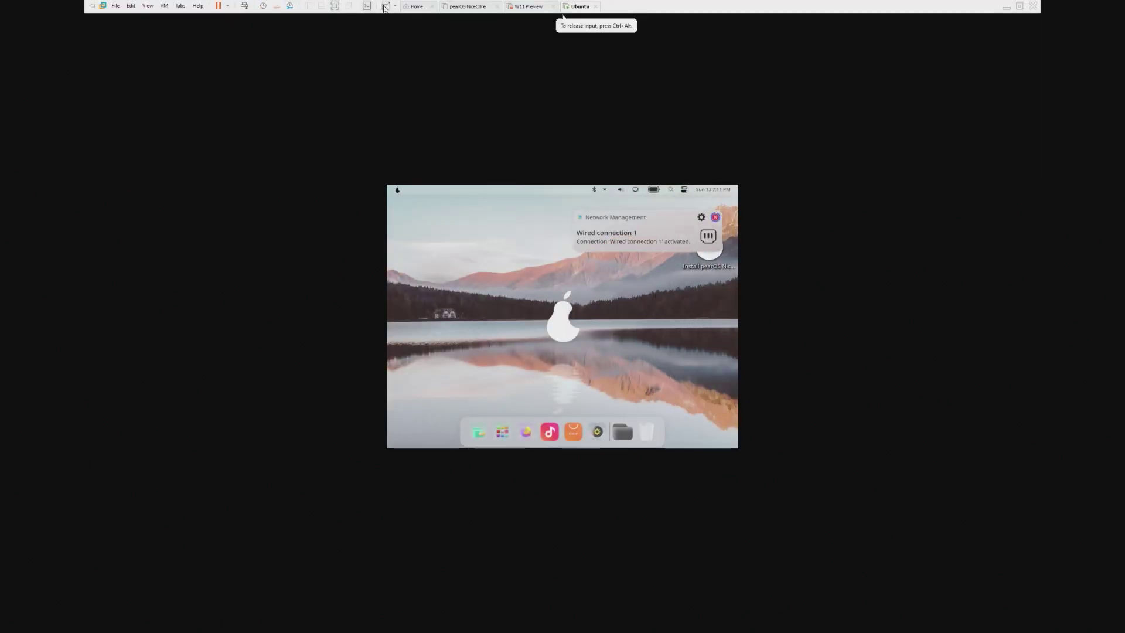
- Stretch the guest view, close the wired connection notice, and open System Settings' Display and Monitor page
{"action": "left_click", "coordinate": [384, 6]}
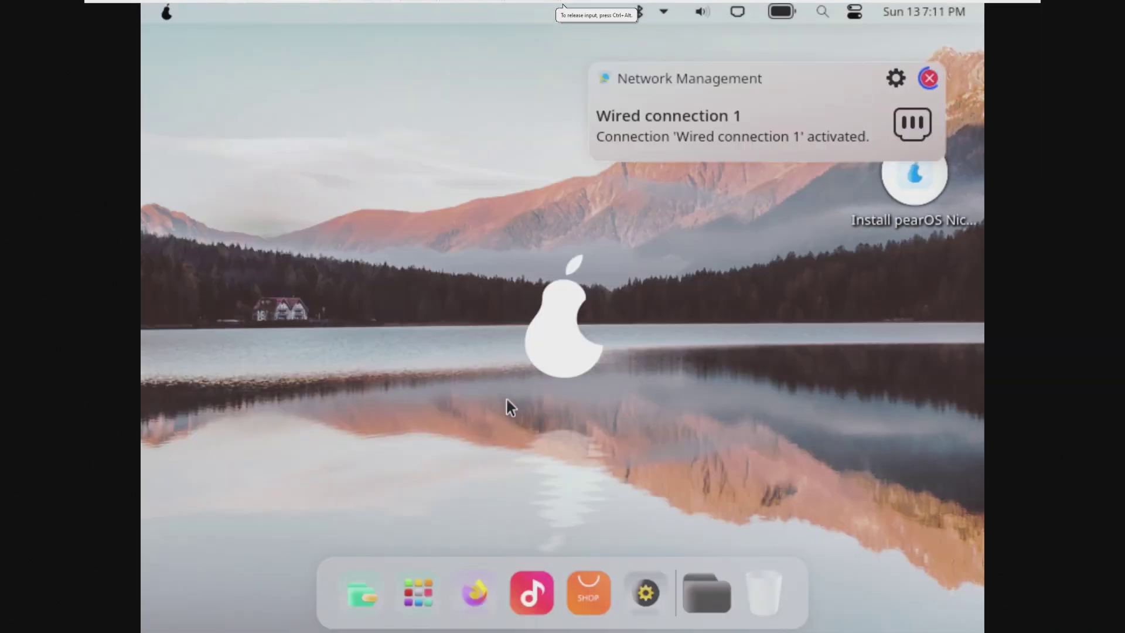
{"action": "left_click", "coordinate": [928, 77]}
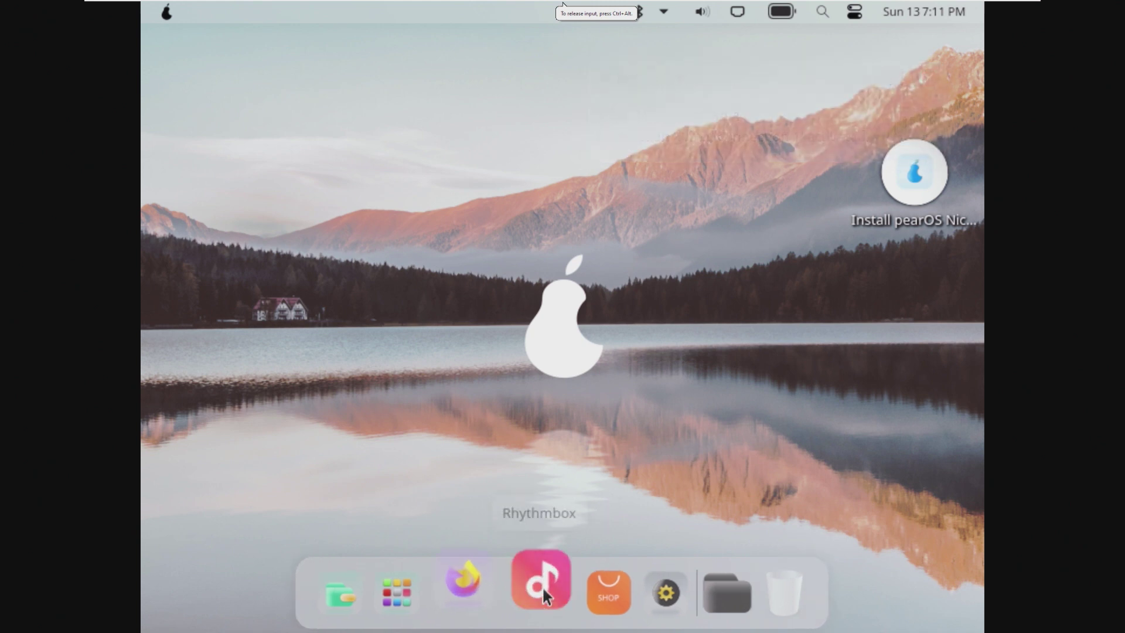
{"action": "left_click", "coordinate": [644, 586]}
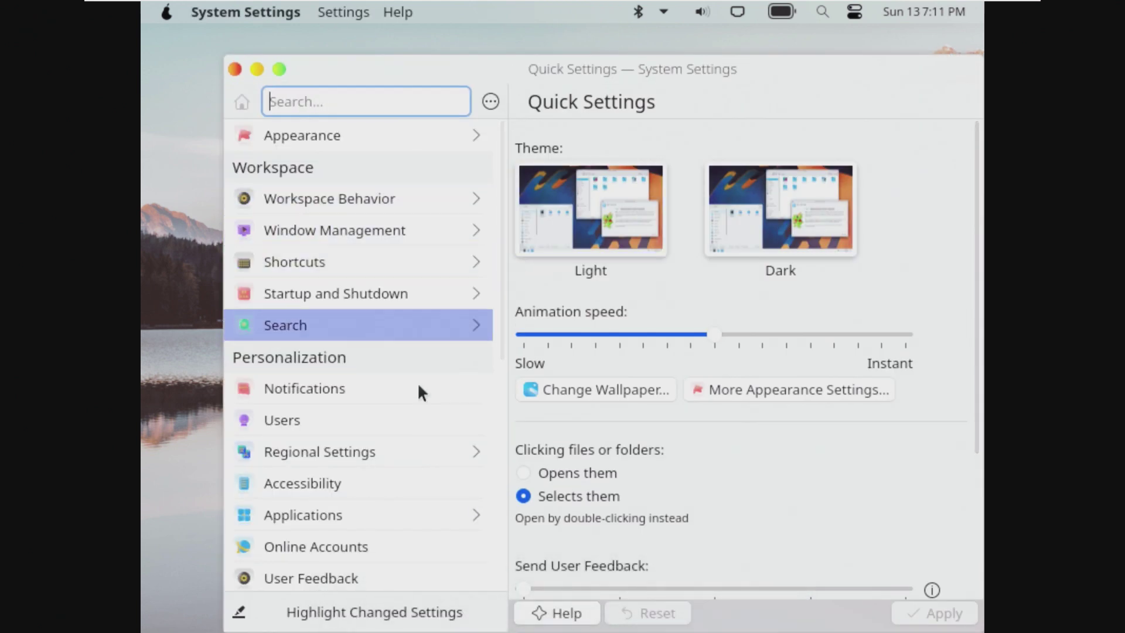
{"action": "scroll", "coordinate": [571, 360], "scroll_direction": "down", "scroll_amount": 5}
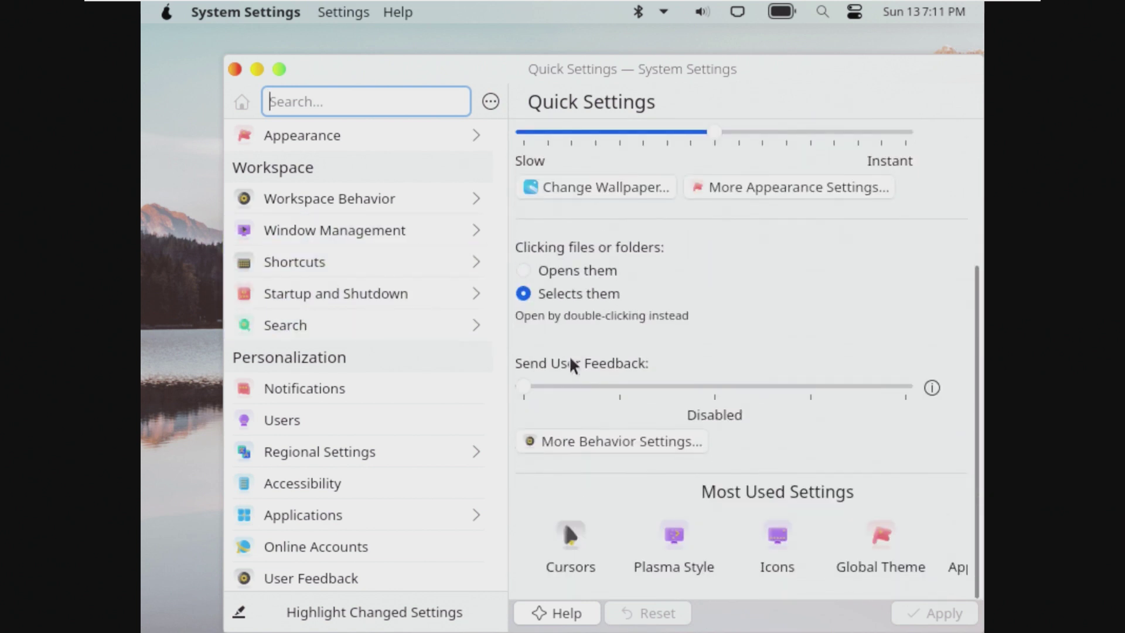
{"action": "left_click_drag", "start_coordinate": [520, 71], "coordinate": [476, 44]}
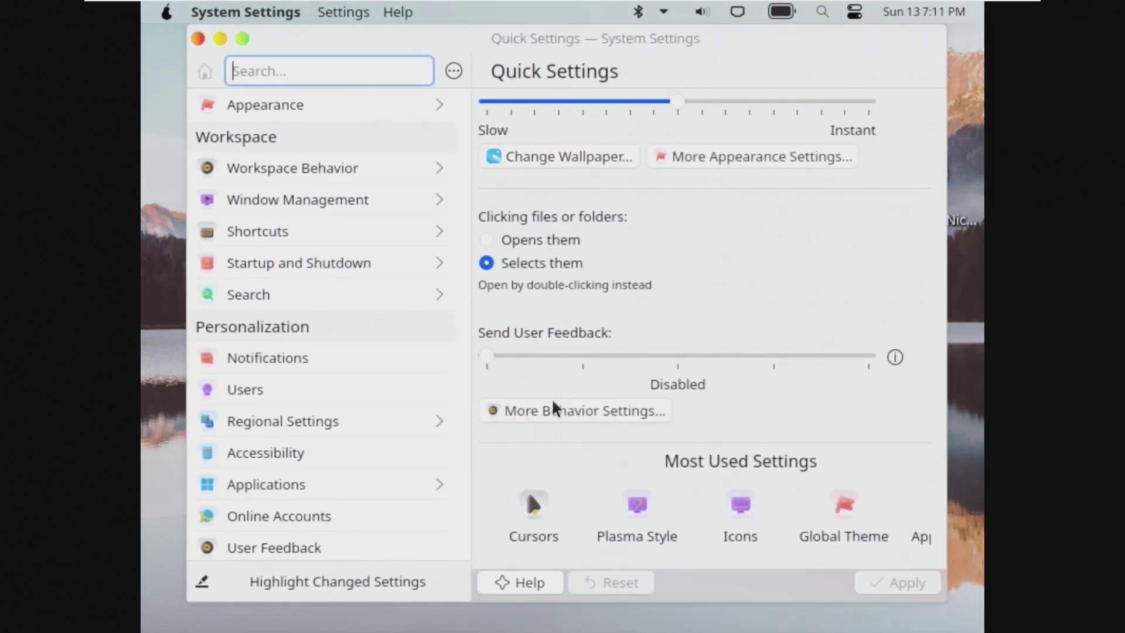
{"action": "mouse_move", "coordinate": [370, 262]}
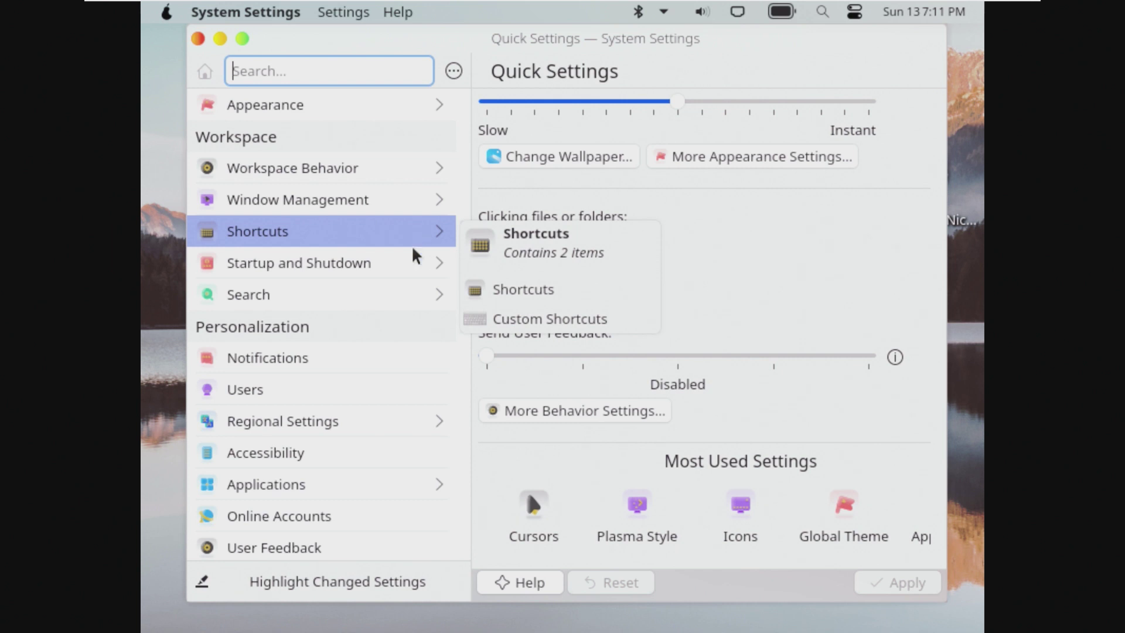
{"action": "scroll", "coordinate": [310, 301], "scroll_direction": "down", "scroll_amount": 3}
{"action": "scroll", "coordinate": [309, 301], "scroll_direction": "down", "scroll_amount": 3}
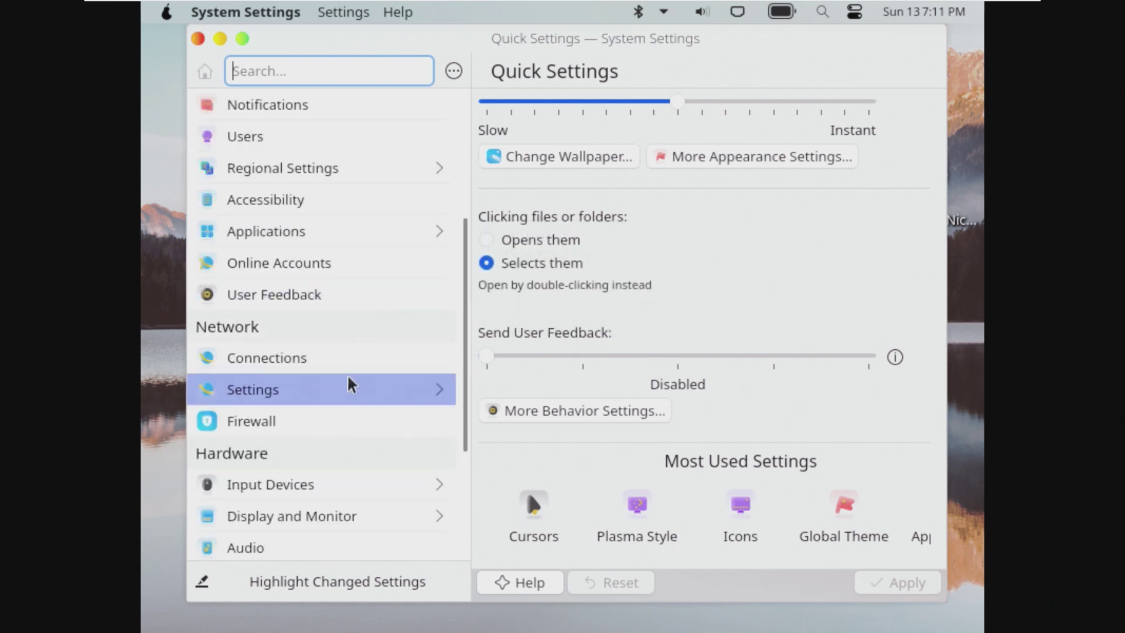
{"action": "scroll", "coordinate": [351, 382], "scroll_direction": "down", "scroll_amount": 2}
{"action": "left_click", "coordinate": [345, 448]}
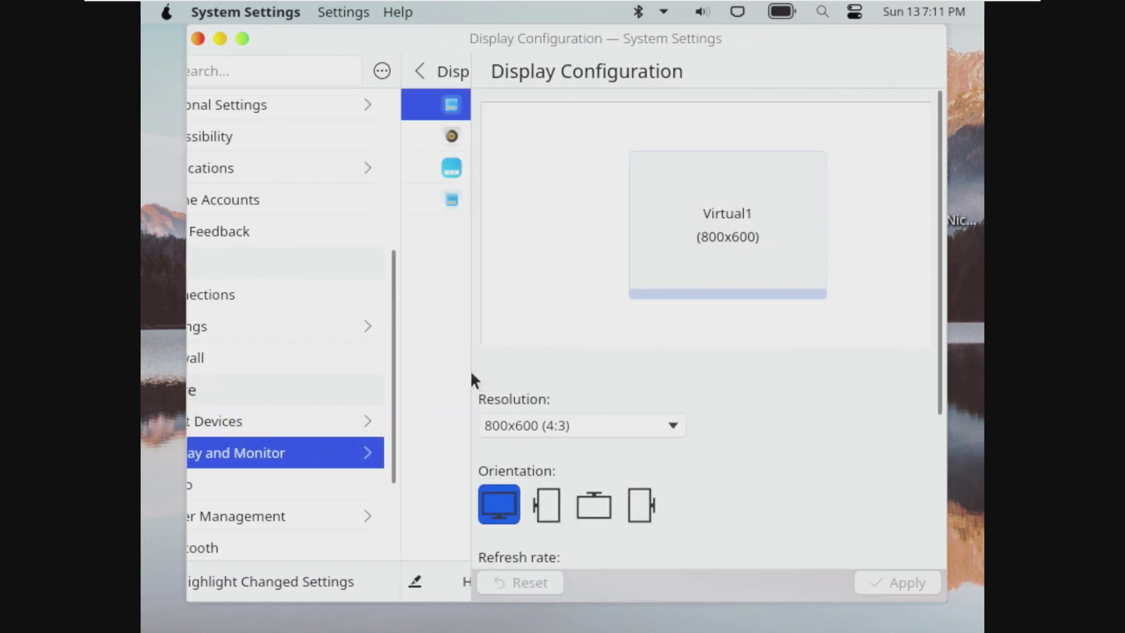
- Apply and keep a 1600x1200 screen resolution
{"action": "left_click", "coordinate": [549, 425]}
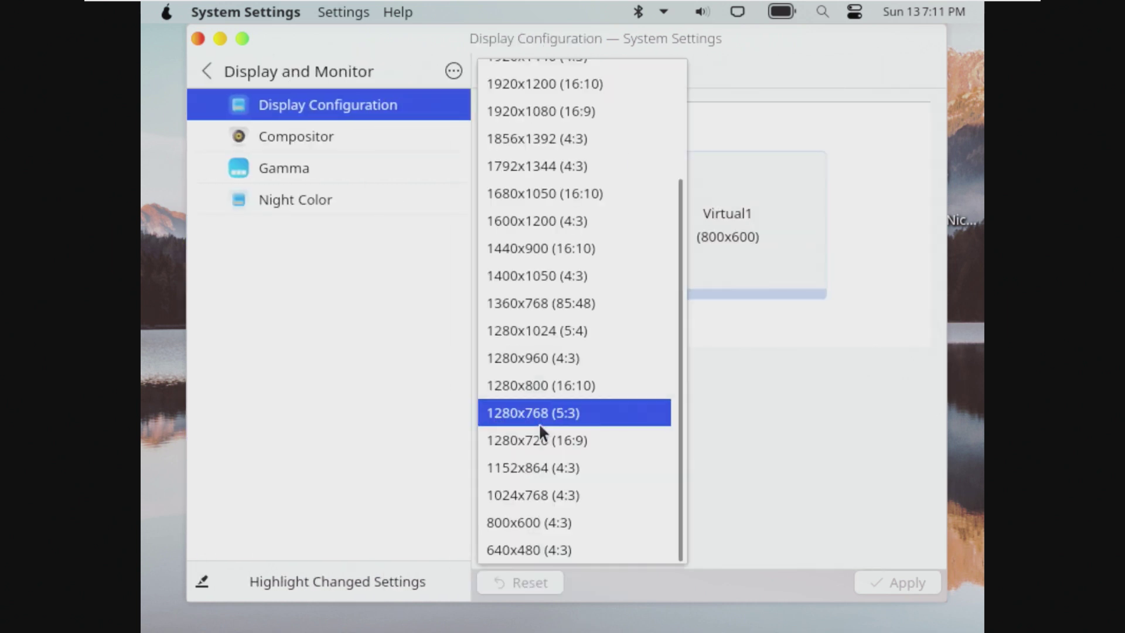
{"action": "left_click", "coordinate": [555, 223]}
{"action": "left_click", "coordinate": [874, 580]}
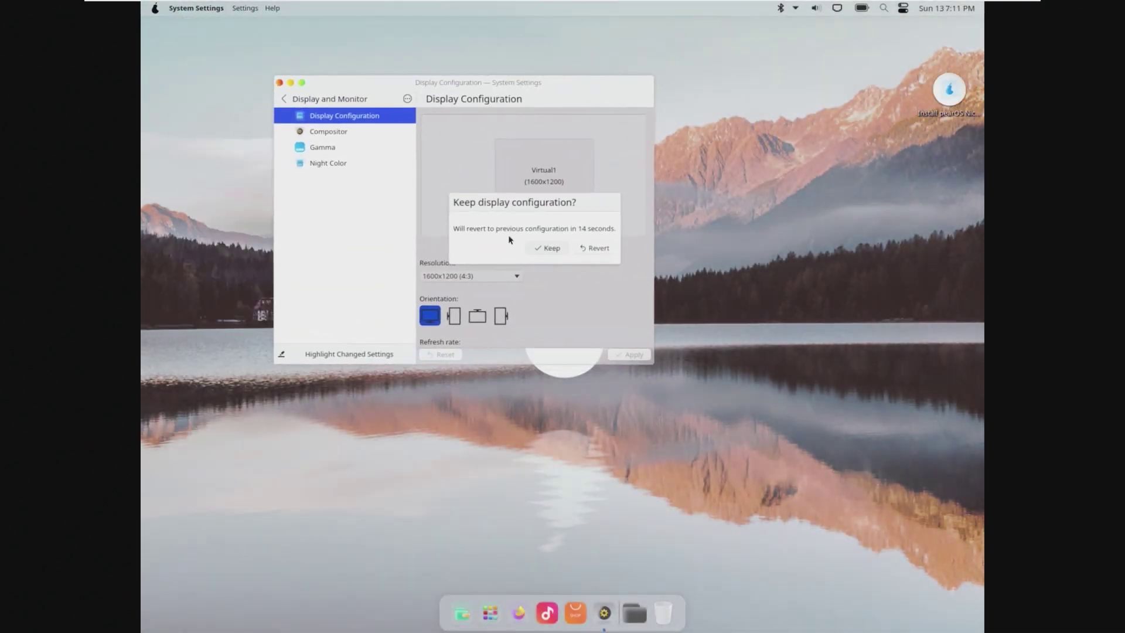
{"action": "left_click", "coordinate": [538, 245]}
- Apply and keep 2560x1440 (16:9), then move the settings window aside
{"action": "left_click", "coordinate": [502, 268]}
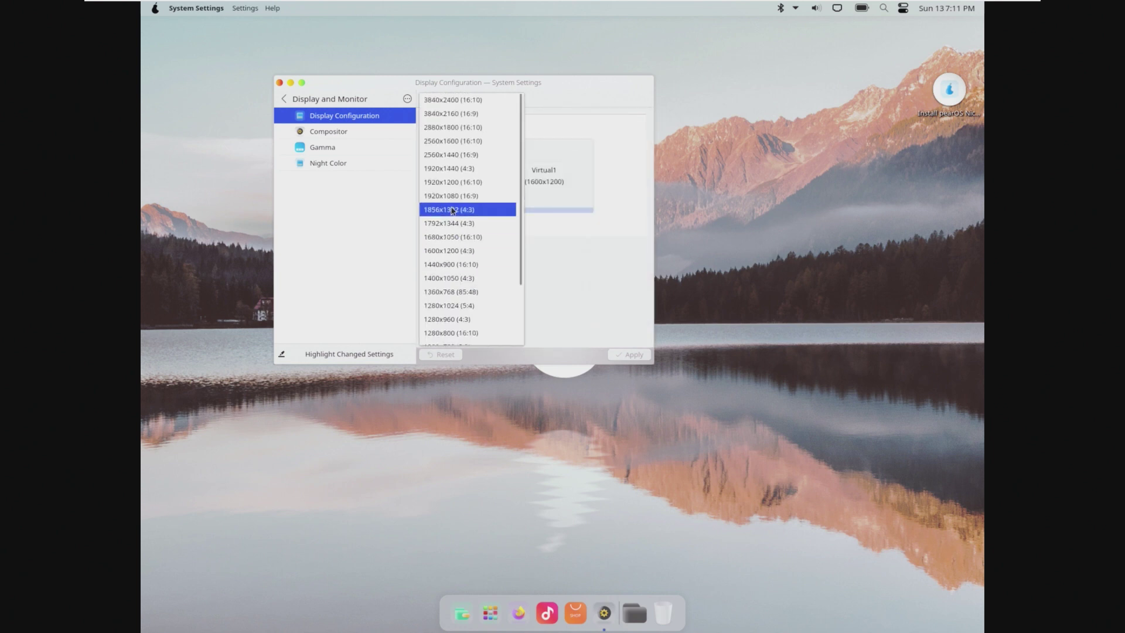
{"action": "scroll", "coordinate": [465, 114], "scroll_direction": "up", "scroll_amount": 2}
{"action": "left_click", "coordinate": [470, 155]}
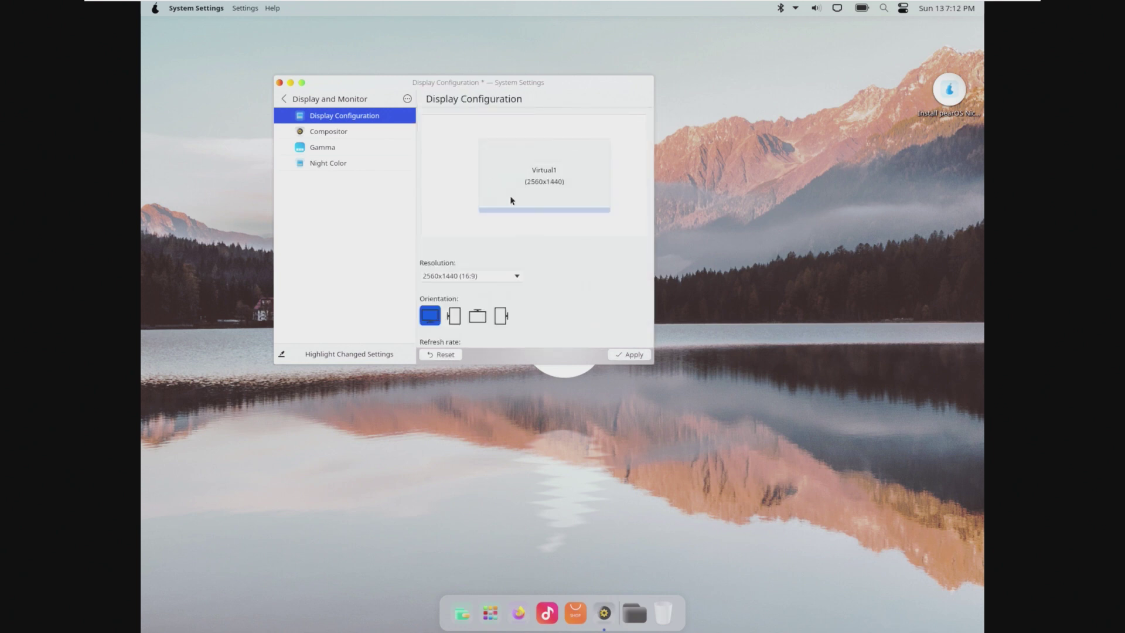
{"action": "left_click", "coordinate": [621, 358]}
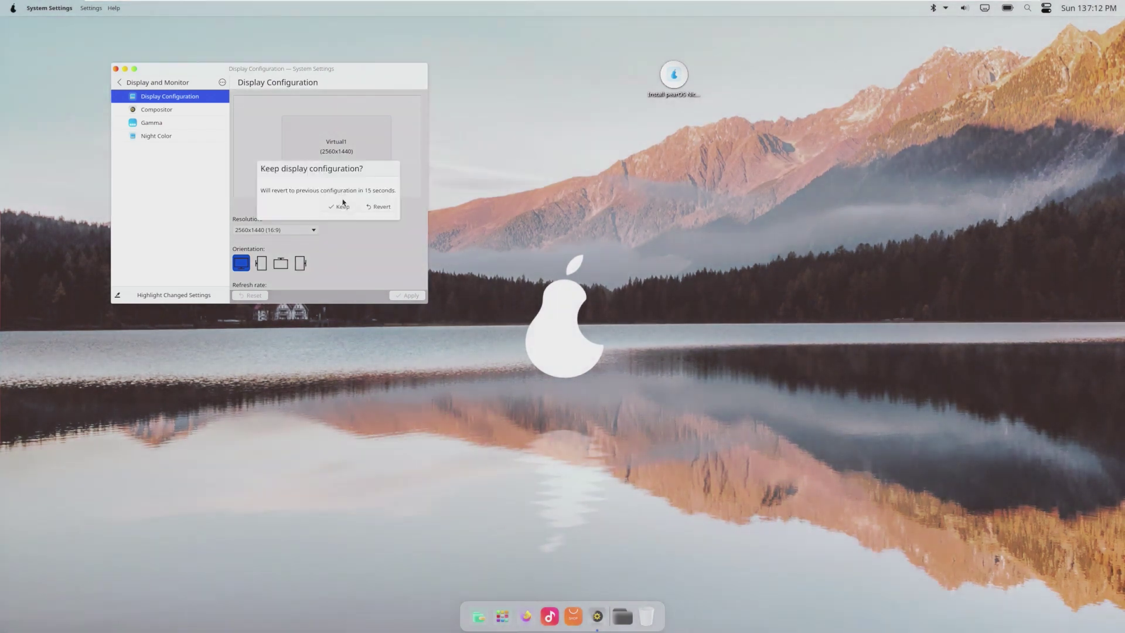
{"action": "left_click", "coordinate": [341, 206]}
{"action": "mouse_move", "coordinate": [291, 68]}
{"action": "left_mouse_down"}
{"action": "mouse_move", "coordinate": [531, 153]}
{"action": "mouse_move", "coordinate": [435, 154]}
{"action": "left_mouse_up"}
{"action": "left_click", "coordinate": [288, 156]}
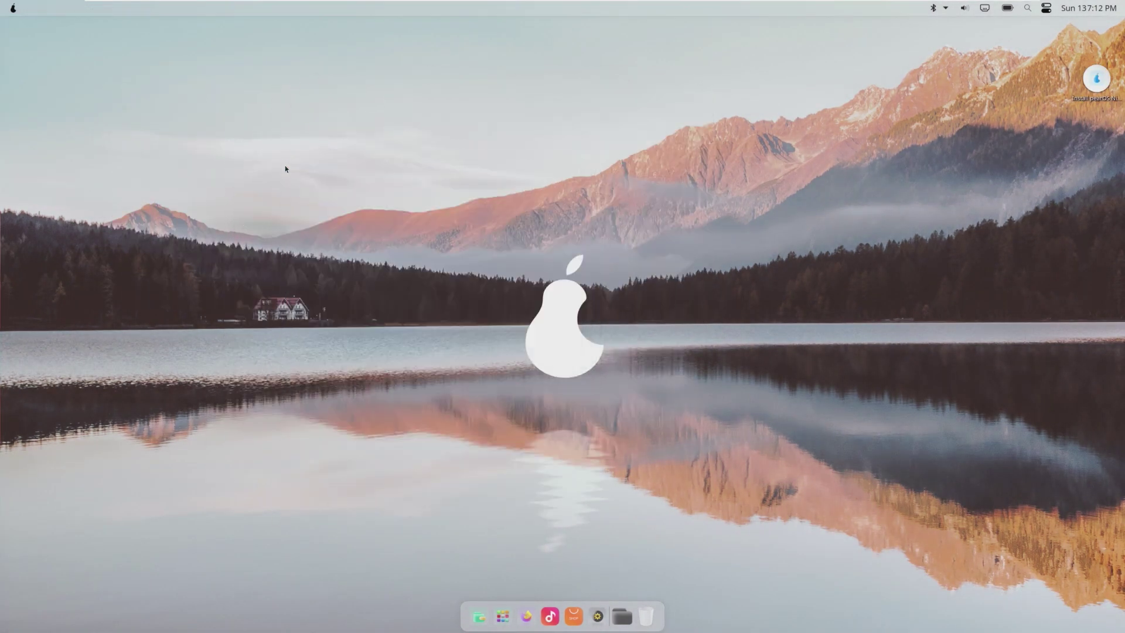
{"action": "left_click", "coordinate": [12, 7]}
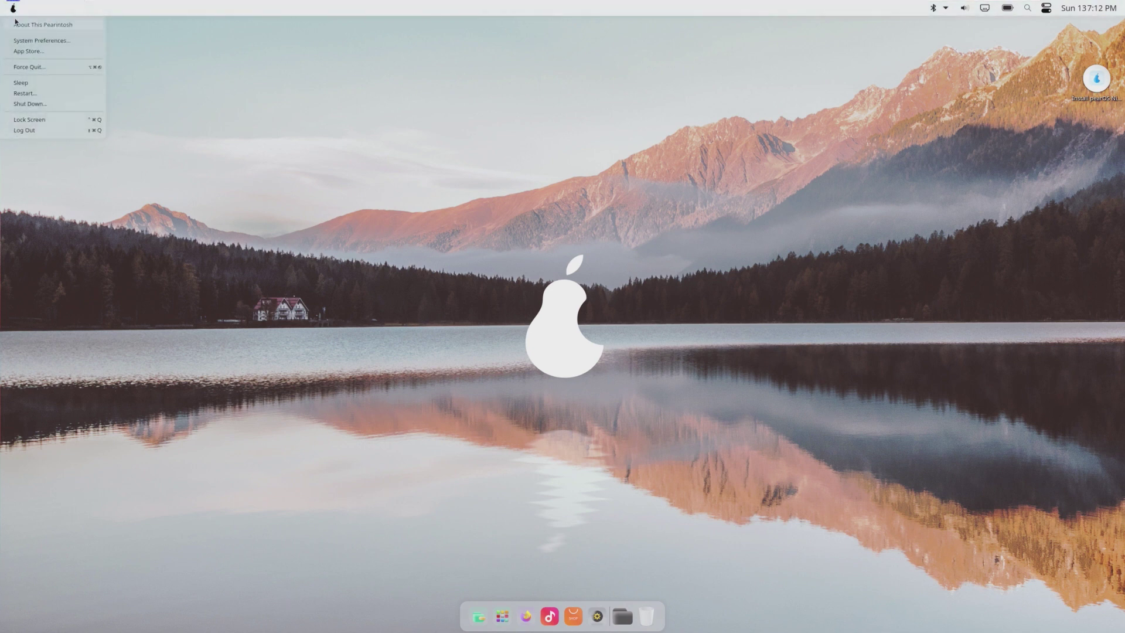
{"action": "left_click", "coordinate": [35, 25]}
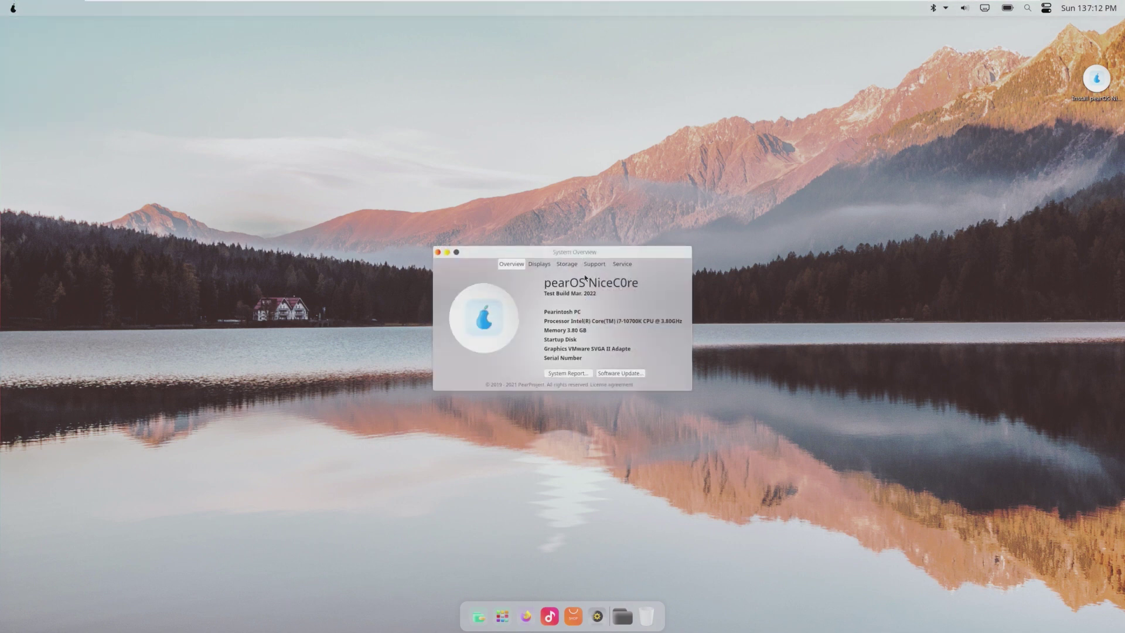
{"action": "left_click", "coordinate": [438, 253]}
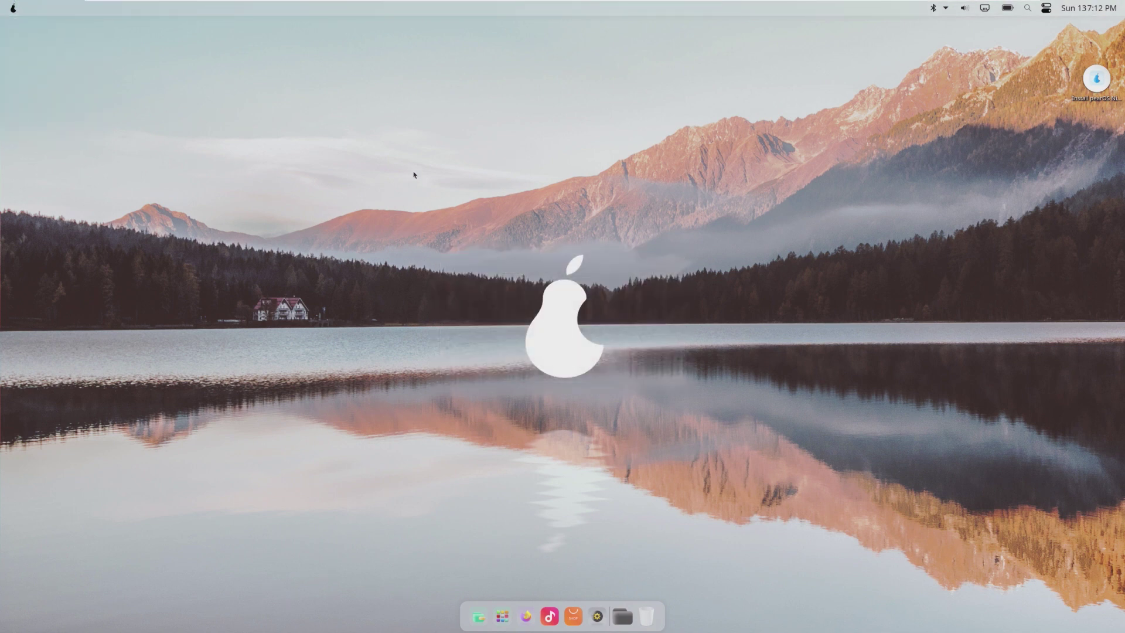
{"action": "left_click_drag", "start_coordinate": [220, 160], "coordinate": [483, 503]}
- Toggle the November calendar popup under the top-bar clock open and closed
{"action": "left_click", "coordinate": [1107, 9]}
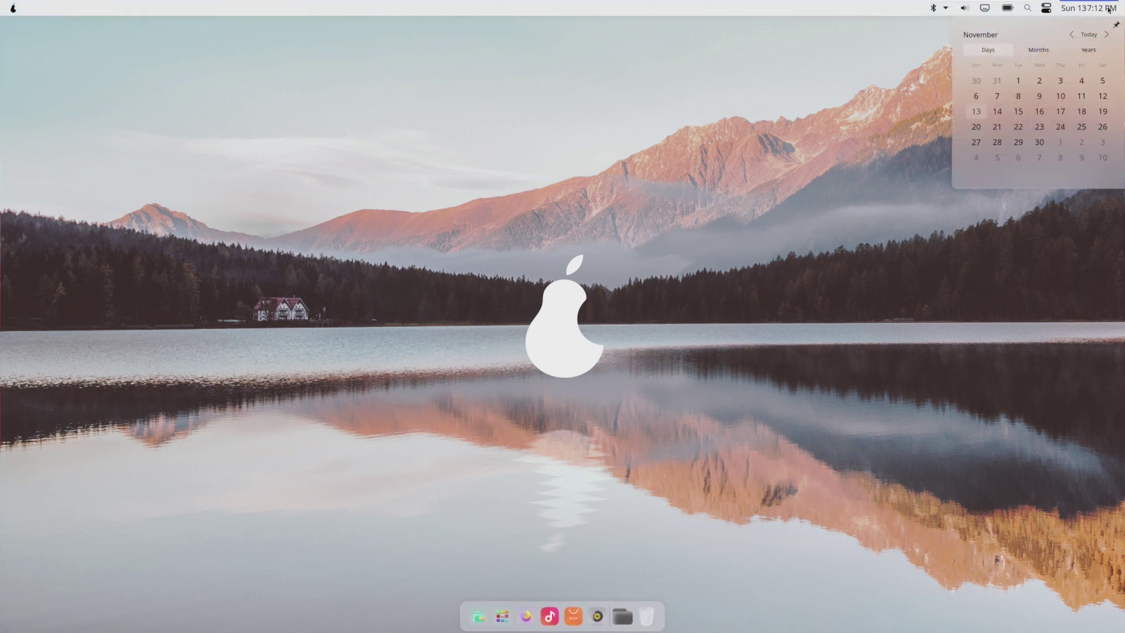
{"action": "left_click", "coordinate": [1107, 8]}
{"action": "left_click", "coordinate": [1097, 10]}
{"action": "left_click", "coordinate": [1096, 10]}
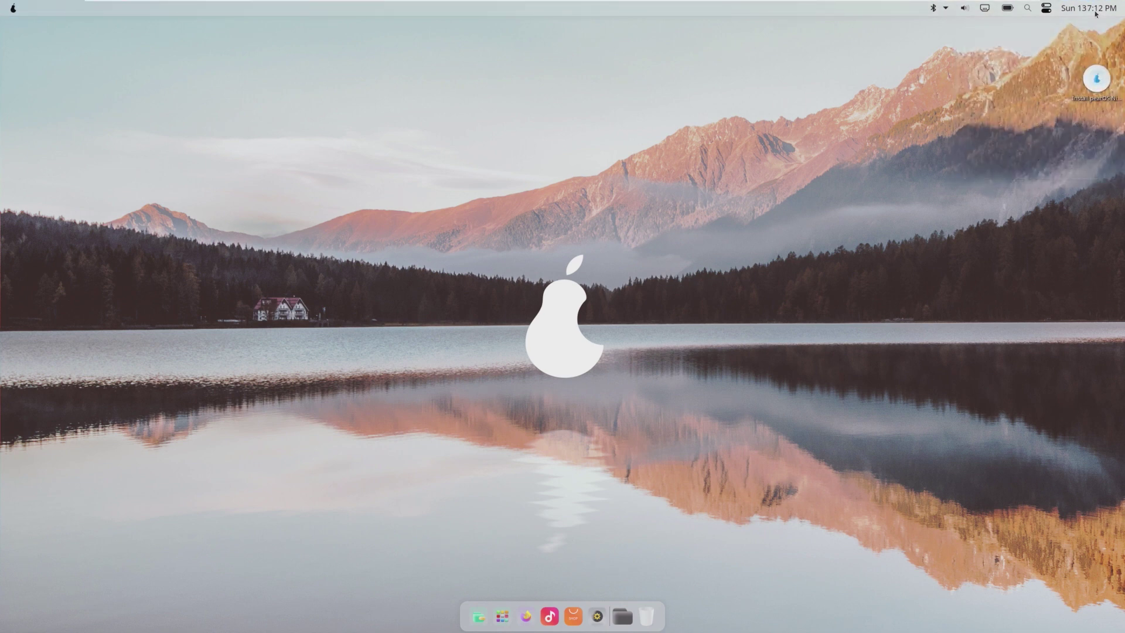
- Open and close the status and notifications panel, then open the pear system menu
{"action": "left_click", "coordinate": [943, 10]}
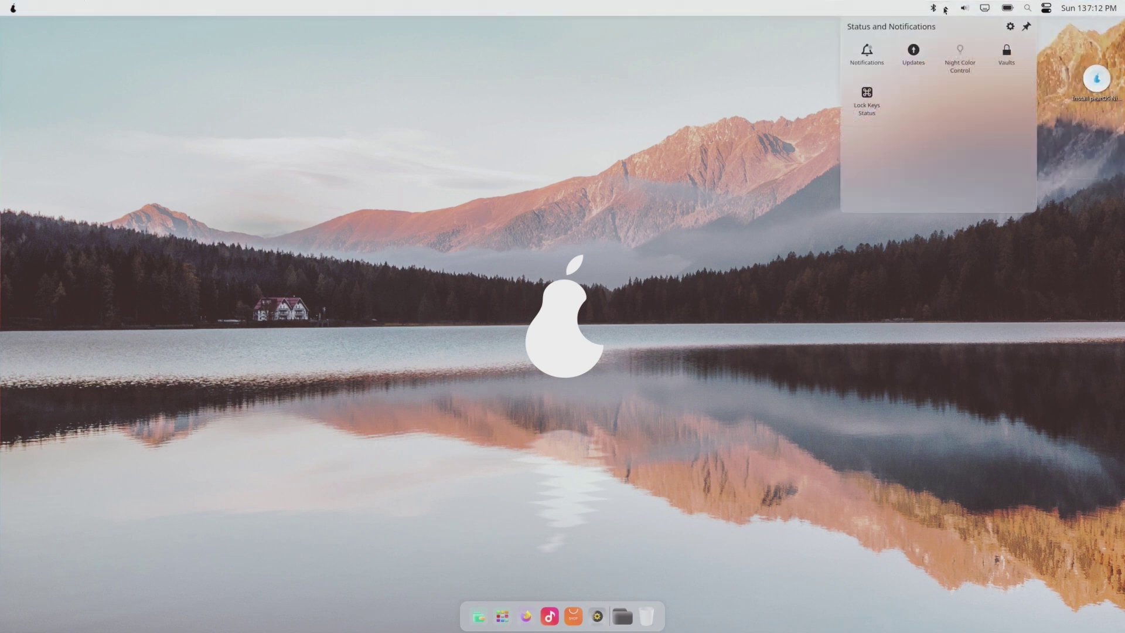
{"action": "left_click", "coordinate": [523, 40]}
{"action": "left_click", "coordinate": [11, 9]}
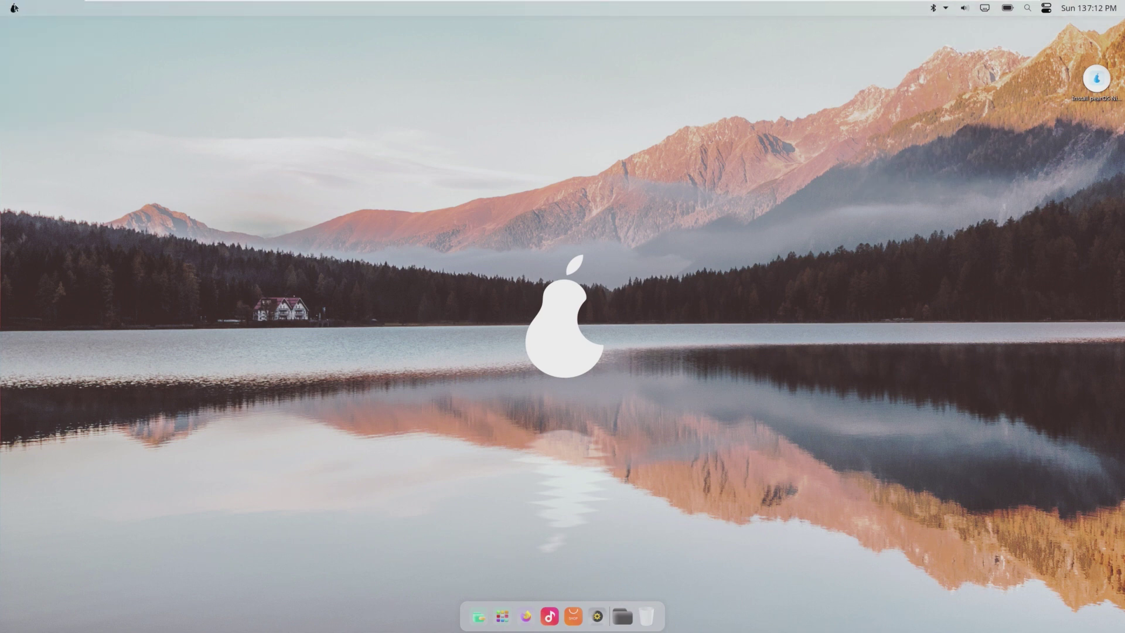
{"action": "left_click", "coordinate": [13, 8]}
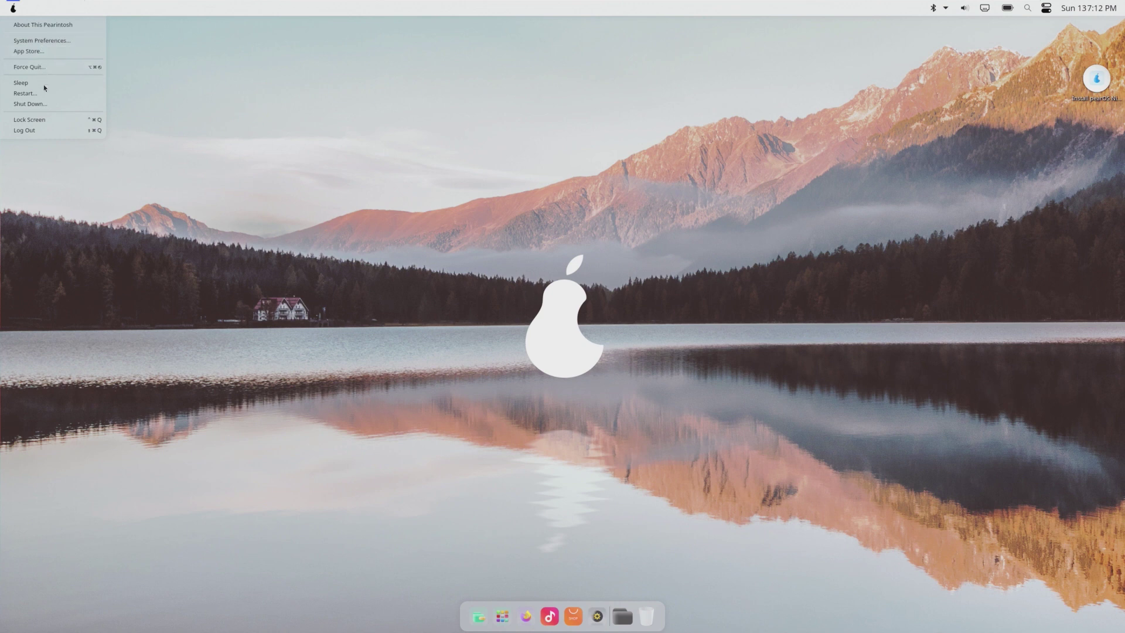
- Check the Bluetooth panel and raise Analog Output volume to about 43%
{"action": "left_click", "coordinate": [530, 171]}
{"action": "left_click", "coordinate": [13, 9]}
{"action": "left_click", "coordinate": [964, 35]}
{"action": "left_click", "coordinate": [935, 8]}
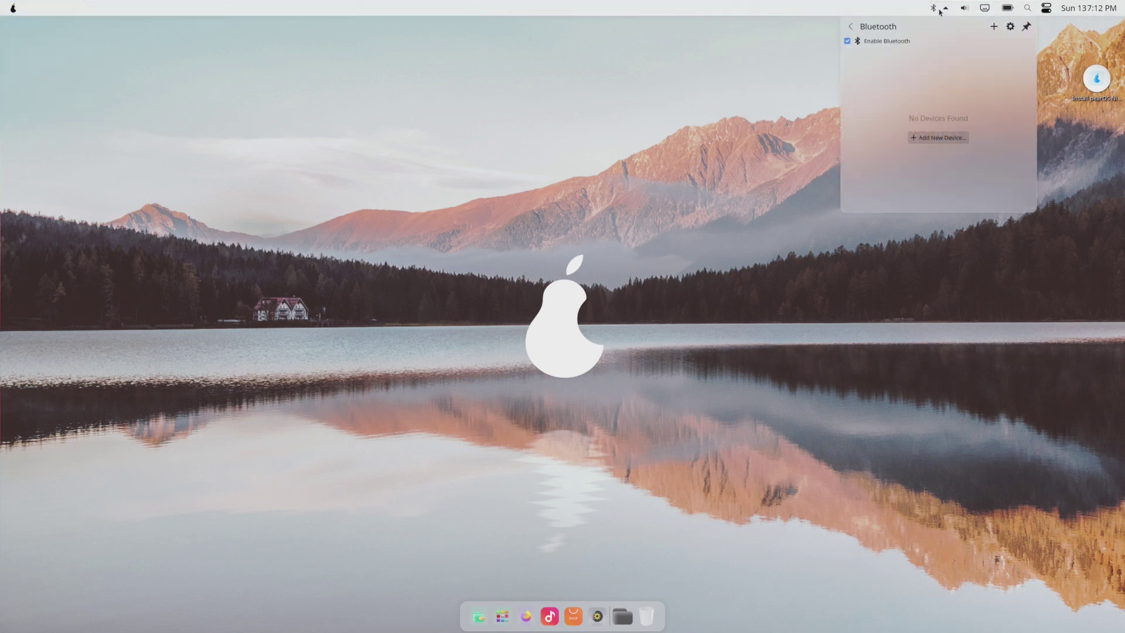
{"action": "left_click", "coordinate": [961, 9]}
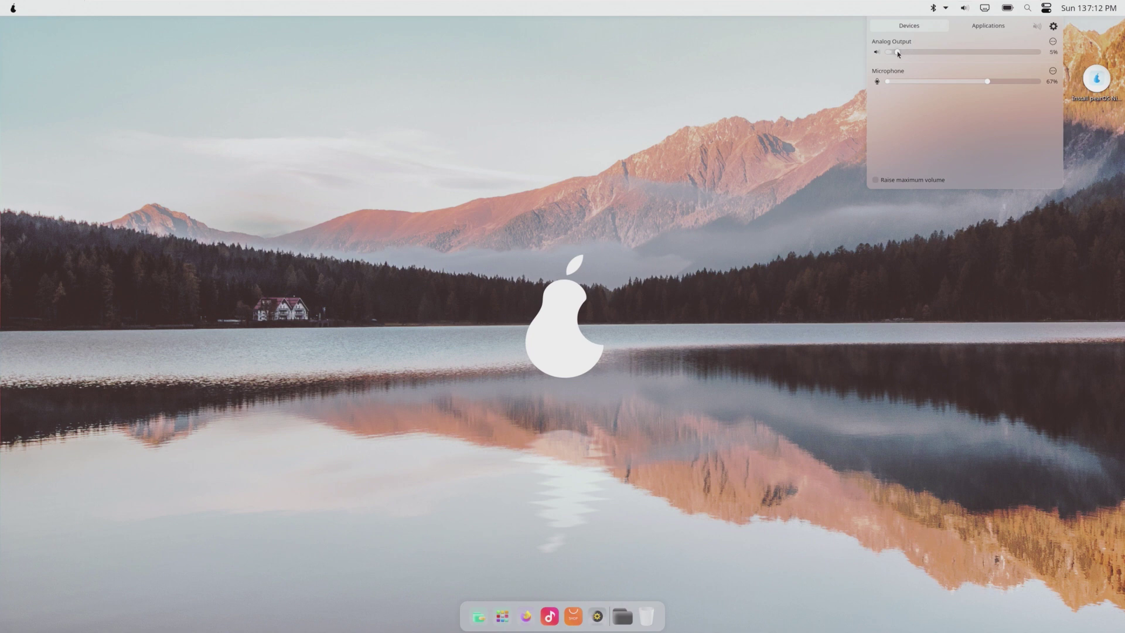
{"action": "left_click_drag", "start_coordinate": [897, 52], "coordinate": [953, 53]}
- Review network and power panels, dismiss the energy-saving module error, and open desktop search
{"action": "left_click", "coordinate": [984, 9]}
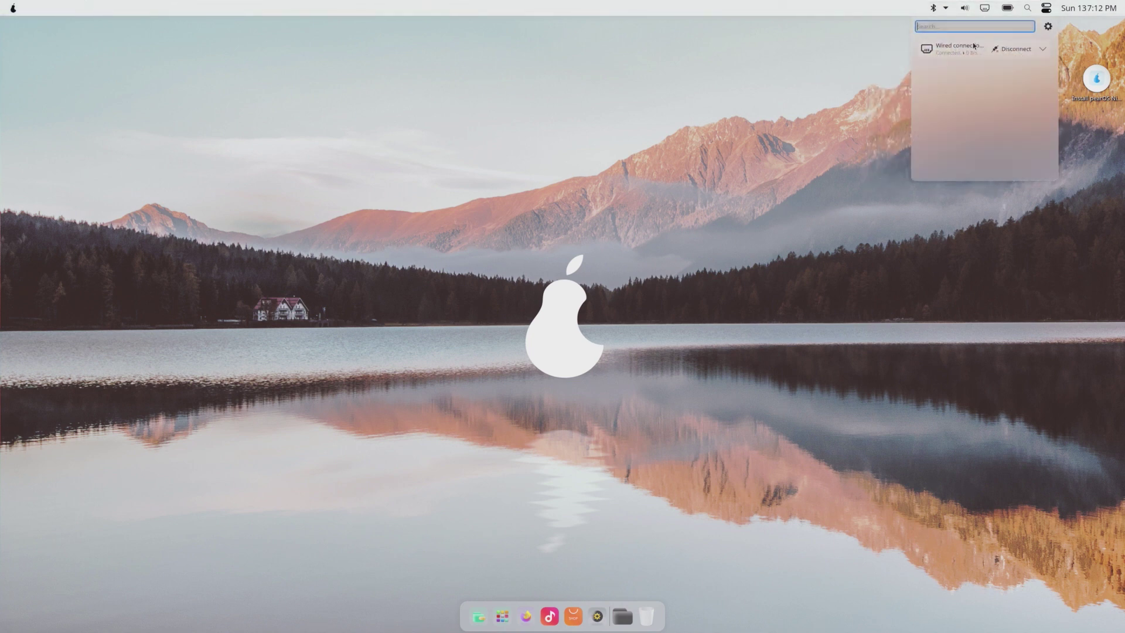
{"action": "left_click", "coordinate": [1008, 9]}
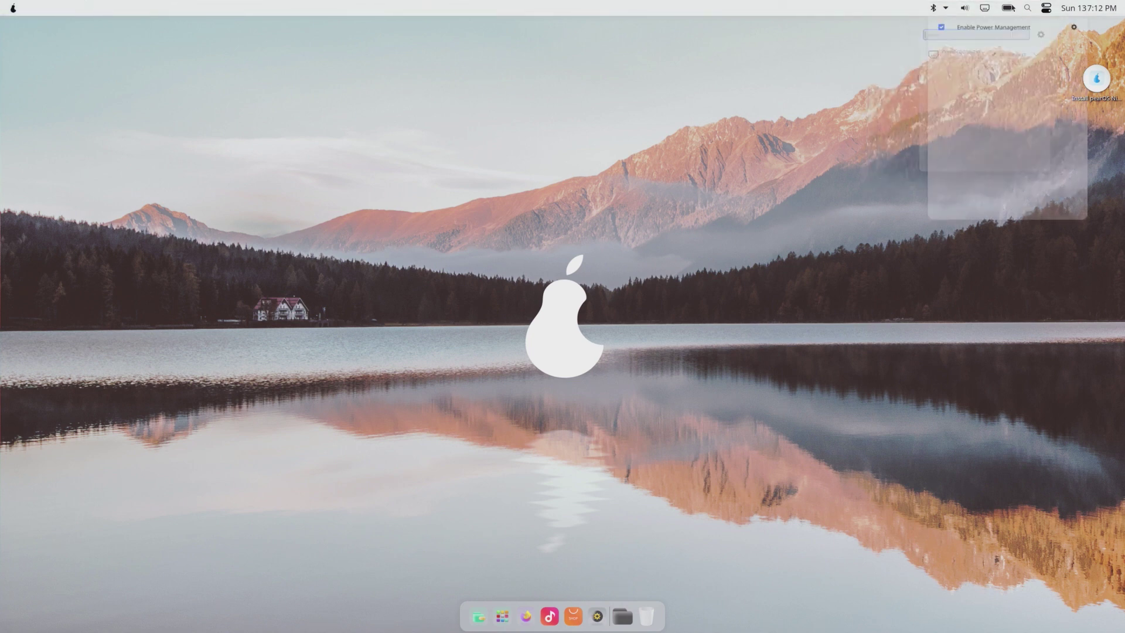
{"action": "left_click", "coordinate": [1007, 12]}
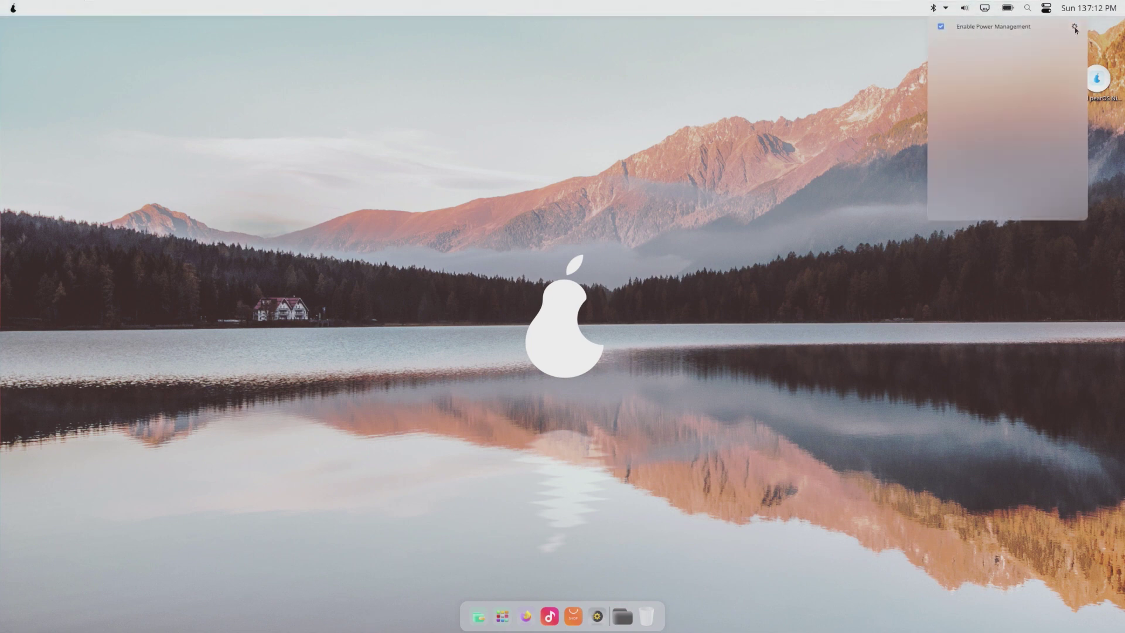
{"action": "left_click", "coordinate": [1074, 27]}
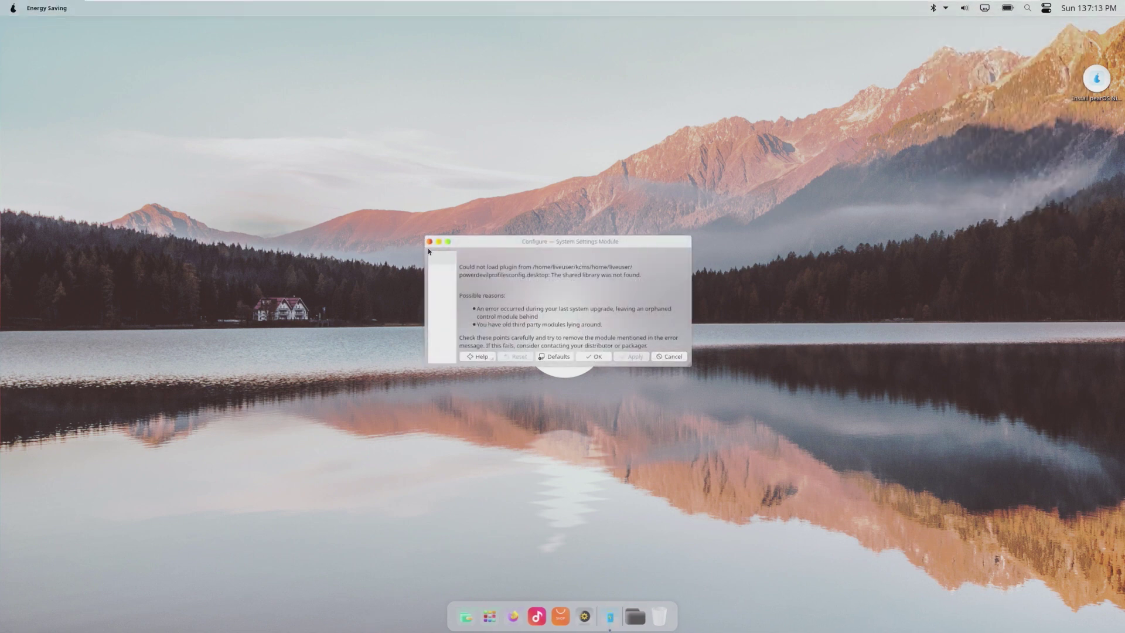
{"action": "left_click", "coordinate": [429, 242]}
{"action": "left_click", "coordinate": [1027, 9]}
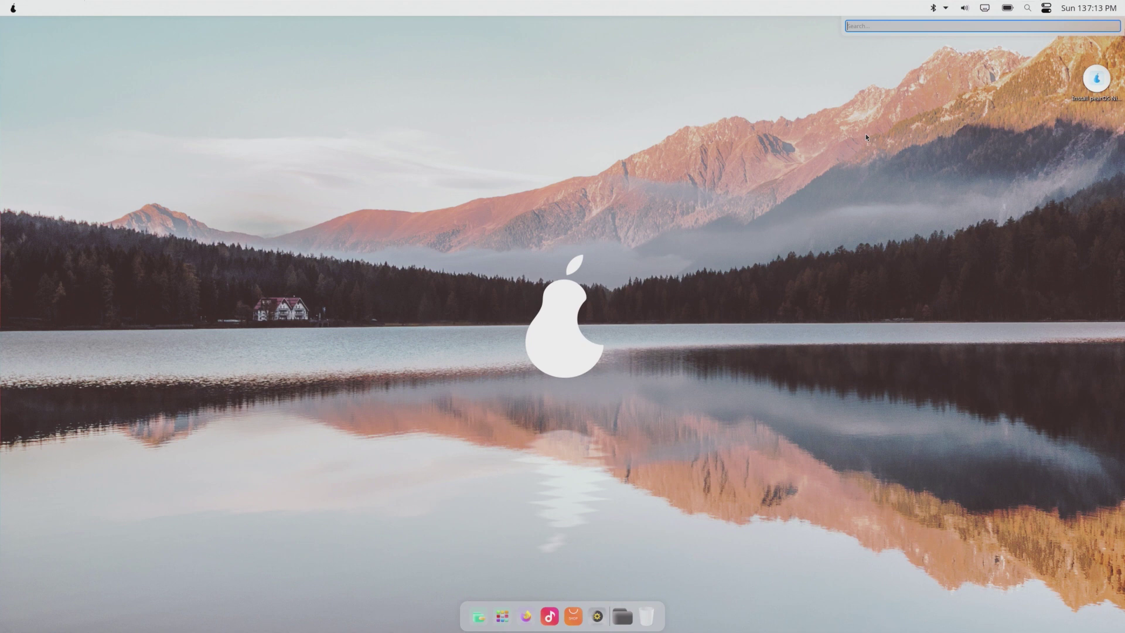
- Review the notification panel, month calendar, network status and volume popup
{"action": "left_click", "coordinate": [1045, 12]}
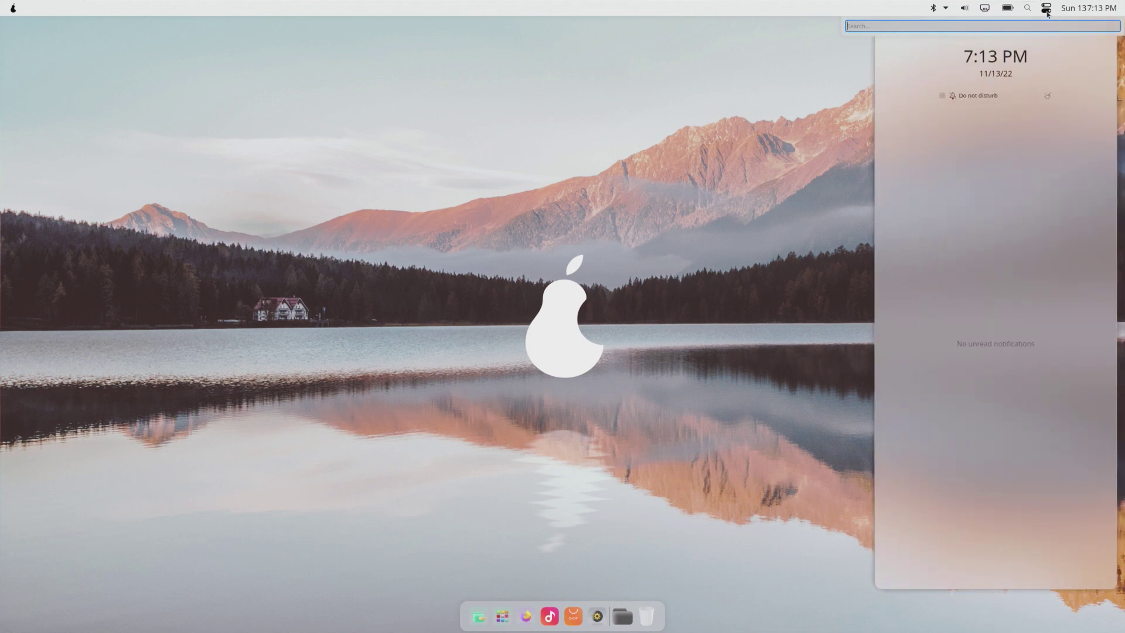
{"action": "left_click", "coordinate": [1045, 12]}
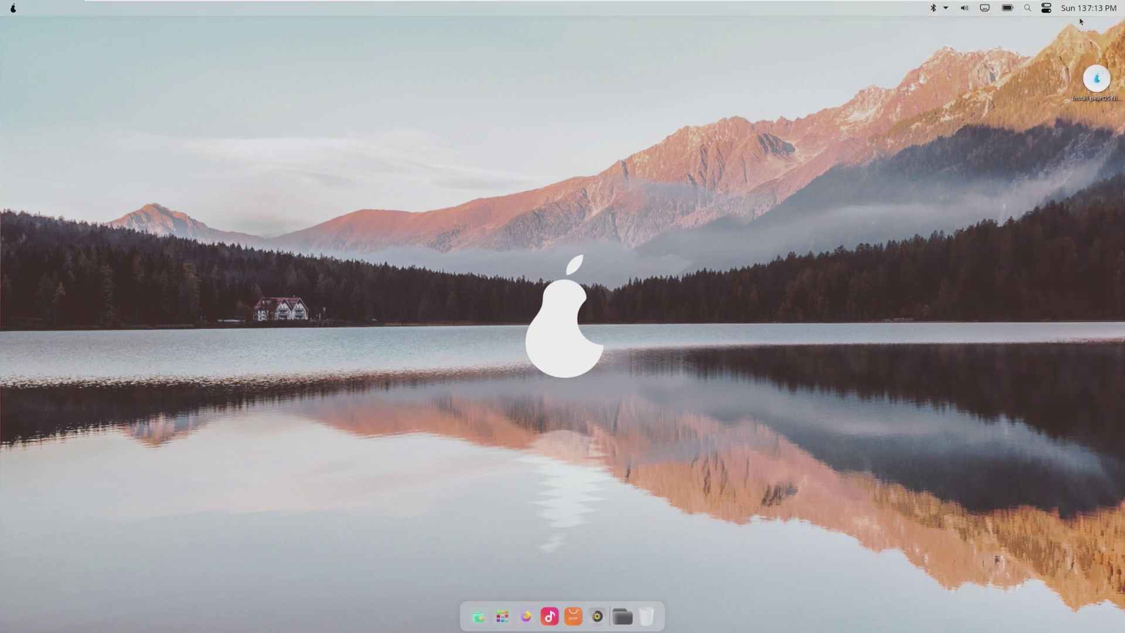
{"action": "left_click", "coordinate": [1046, 11]}
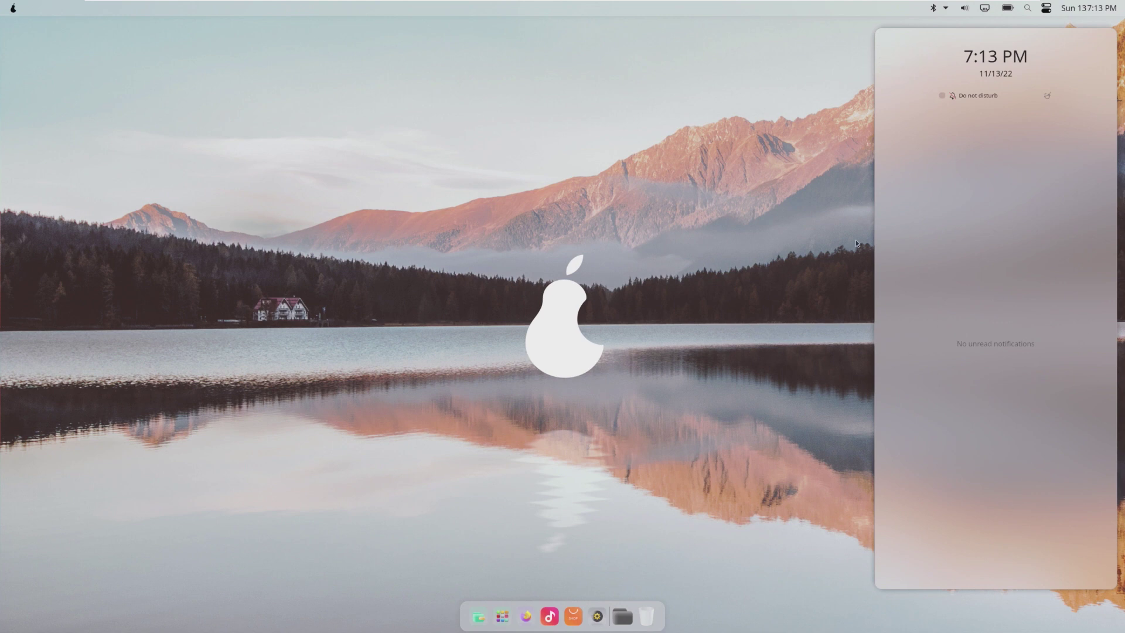
{"action": "left_click", "coordinate": [1081, 9]}
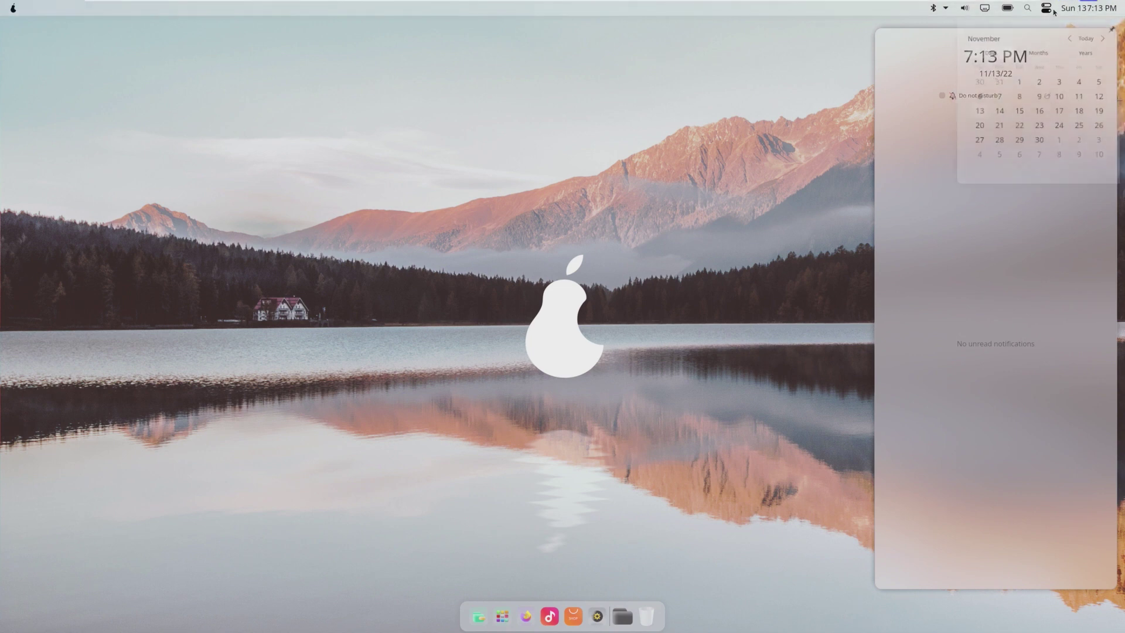
{"action": "left_click", "coordinate": [963, 8]}
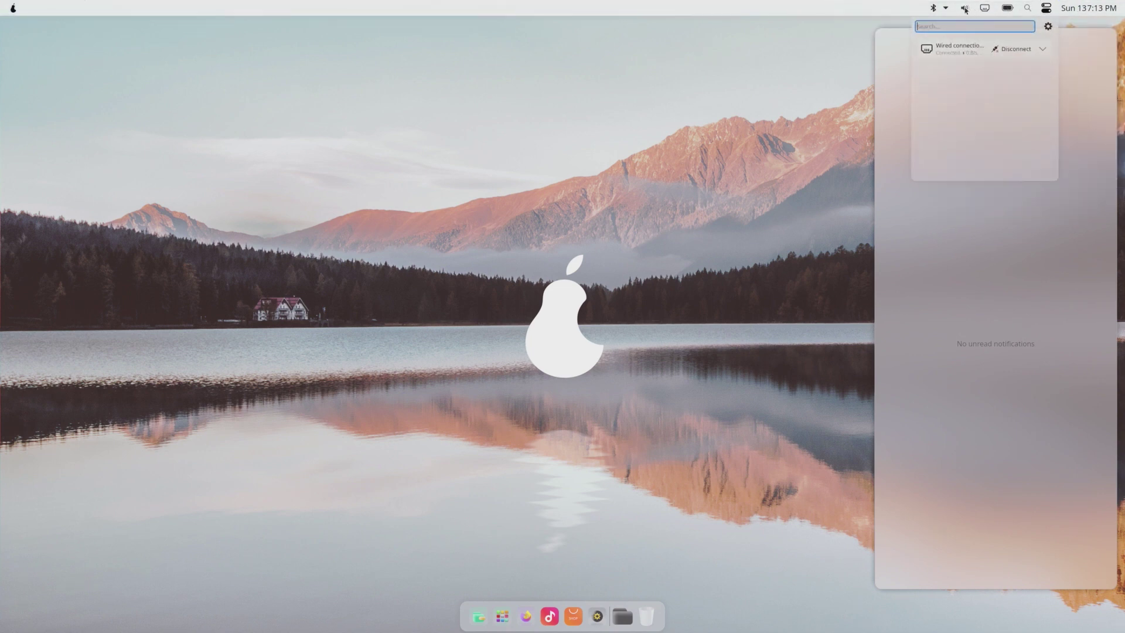
{"action": "left_click", "coordinate": [964, 9]}
{"action": "left_click", "coordinate": [863, 204]}
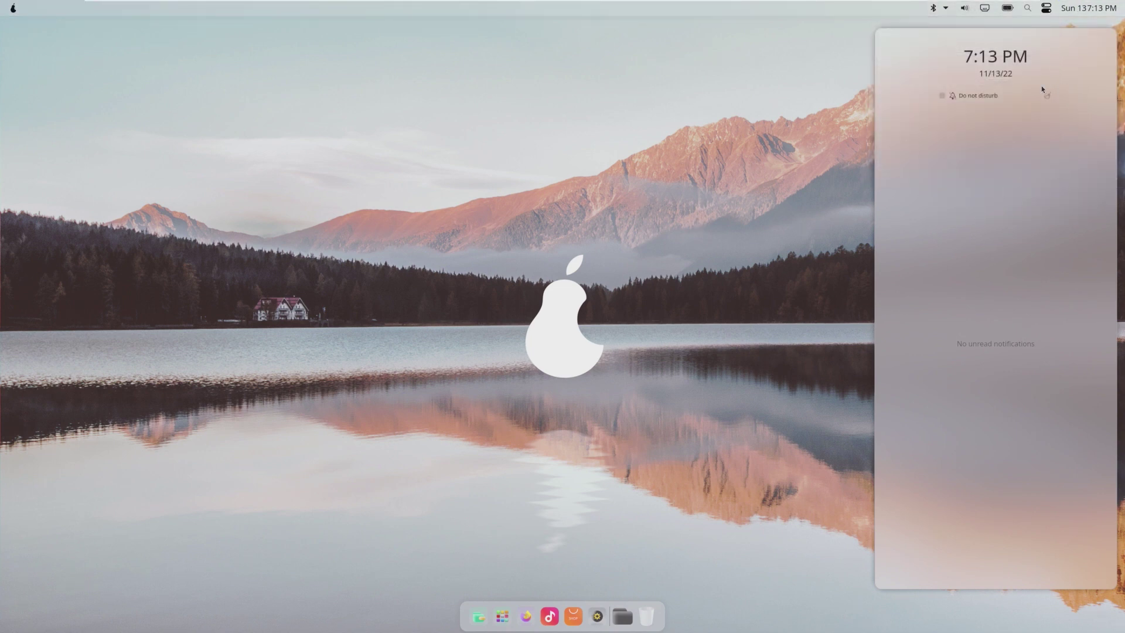
- Draw selection rectangles on the desktop, close the notification panel, and right-click the desktop
{"action": "left_click_drag", "start_coordinate": [529, 244], "coordinate": [730, 325]}
{"action": "left_click_drag", "start_coordinate": [809, 249], "coordinate": [778, 288]}
{"action": "left_click_drag", "start_coordinate": [478, 258], "coordinate": [310, 326]}
{"action": "left_click_drag", "start_coordinate": [553, 367], "coordinate": [377, 384]}
{"action": "left_click", "coordinate": [871, 362]}
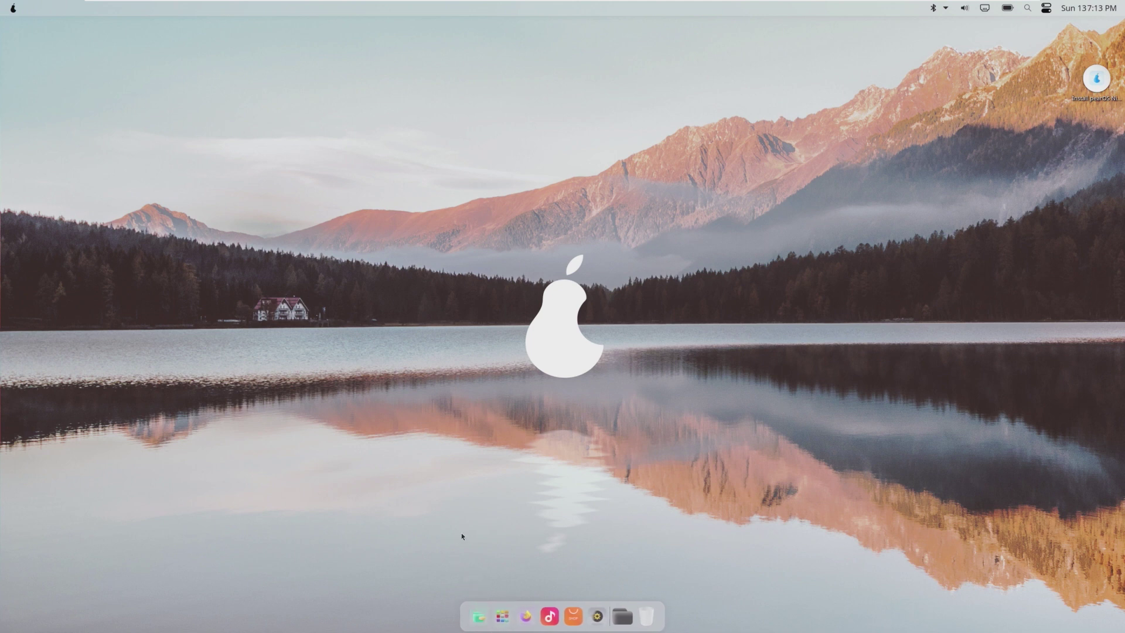
{"action": "right_click", "coordinate": [384, 392]}
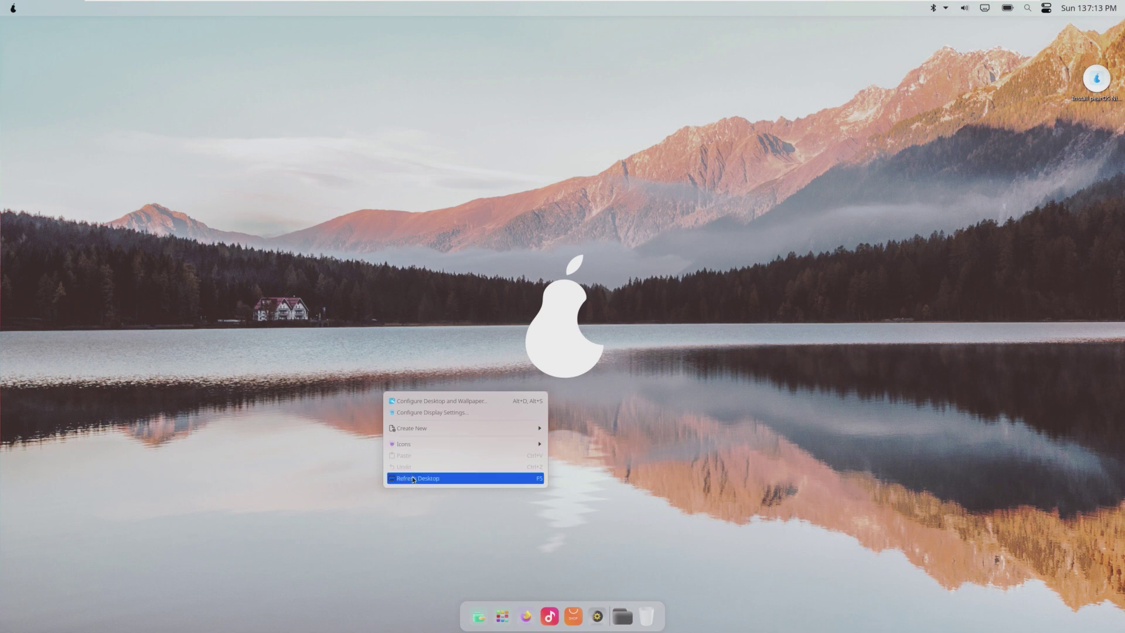
- Browse the pear system menu and desktop context menu, then launch Files from the dock
{"action": "left_click", "coordinate": [12, 8]}
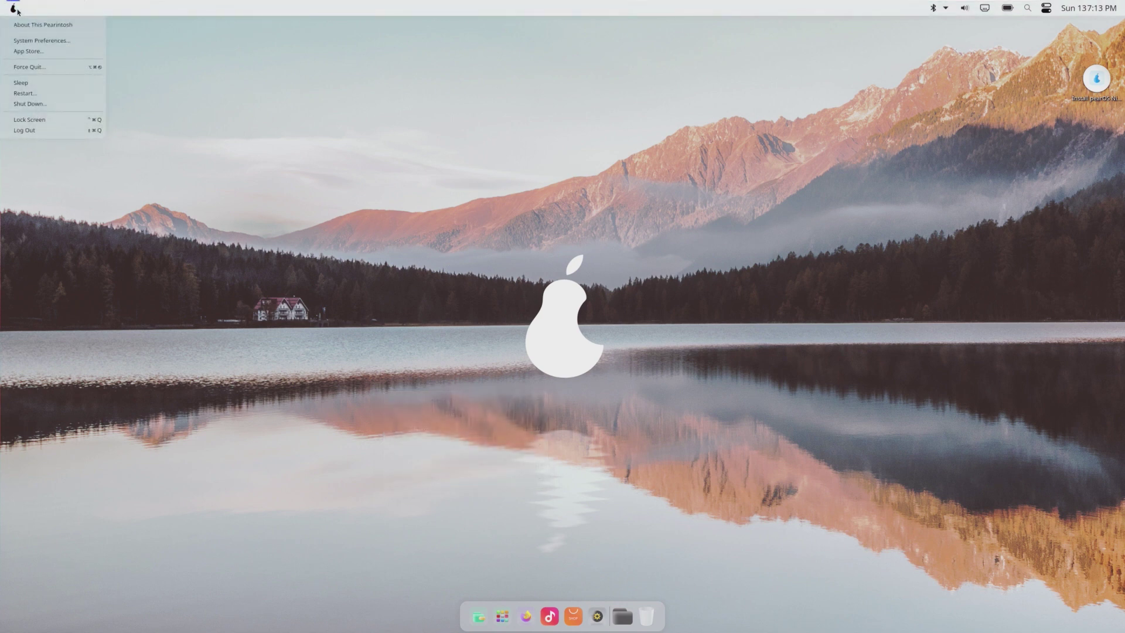
{"action": "right_click", "coordinate": [238, 115]}
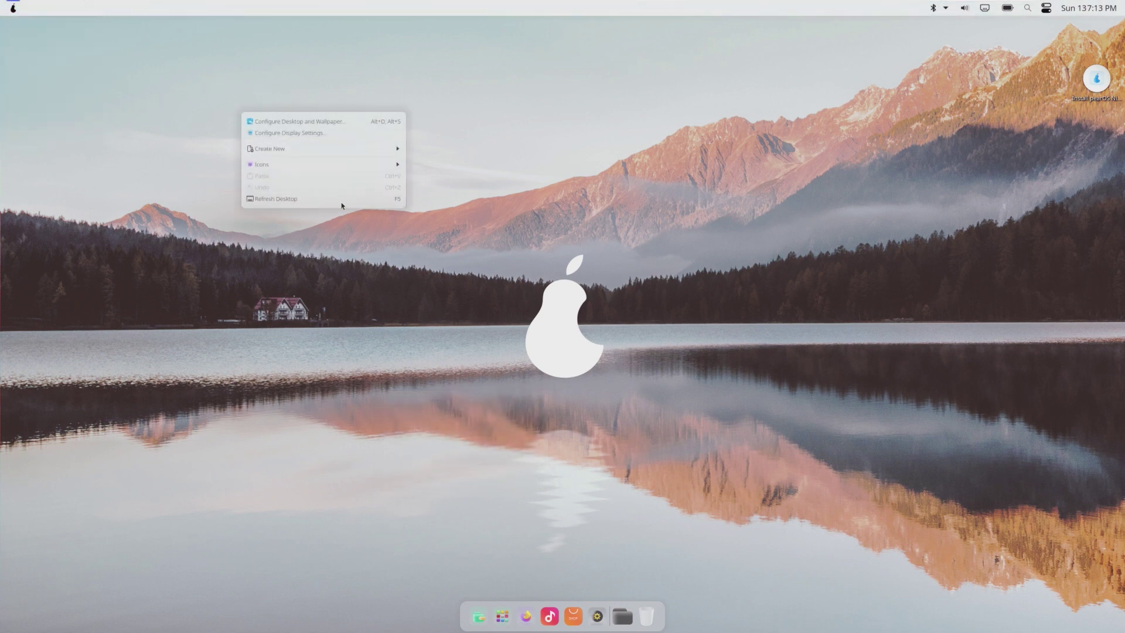
{"action": "left_click", "coordinate": [308, 235]}
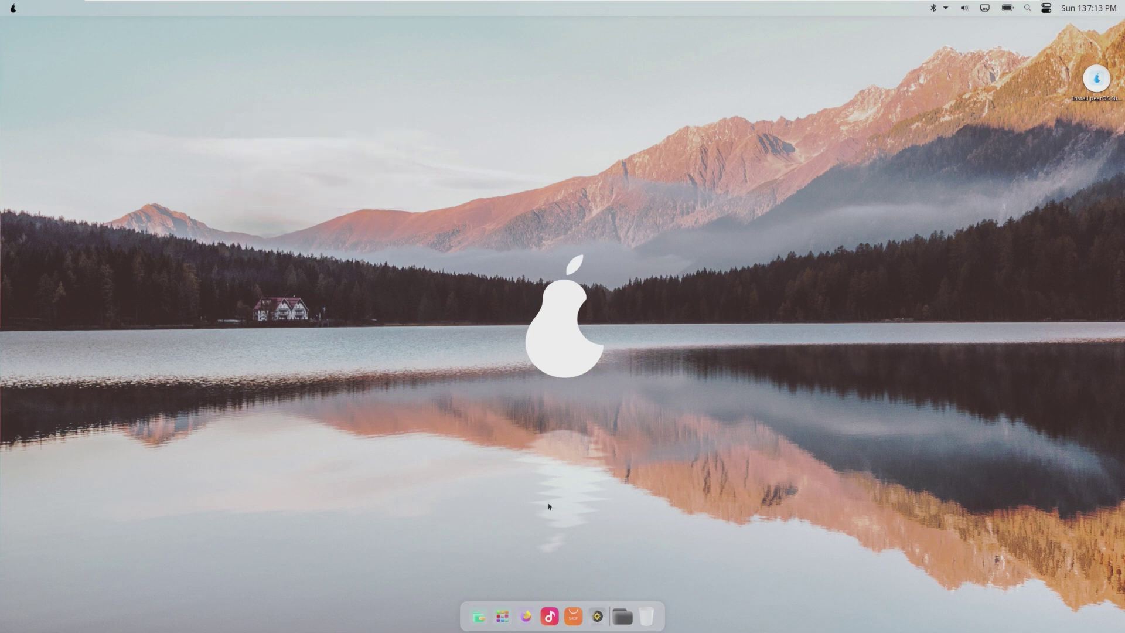
{"action": "left_click", "coordinate": [476, 609]}
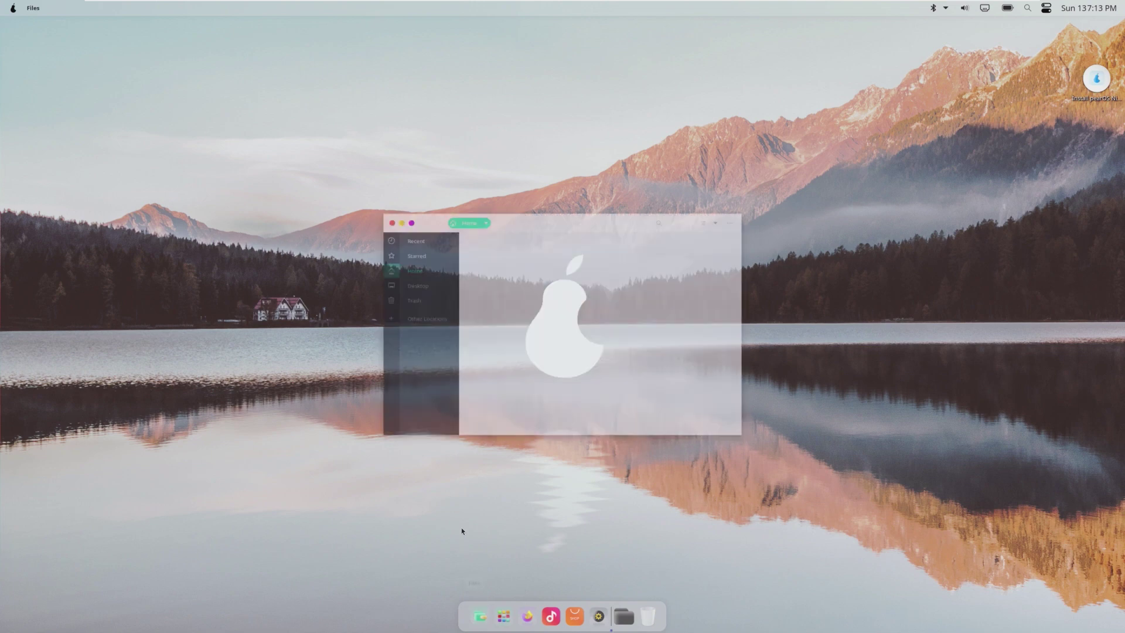
{"action": "left_click_drag", "start_coordinate": [541, 221], "coordinate": [384, 165]}
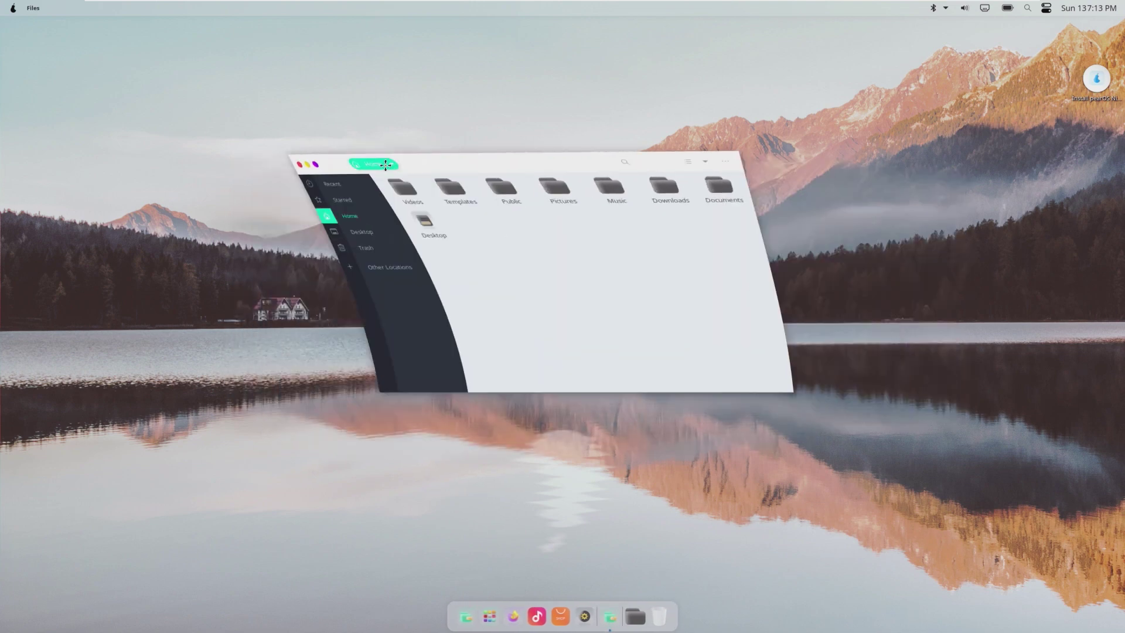
{"action": "mouse_move", "coordinate": [385, 165]}
{"action": "left_mouse_down"}
{"action": "mouse_move", "coordinate": [409, 207]}
{"action": "mouse_move", "coordinate": [267, 211]}
{"action": "left_mouse_up"}
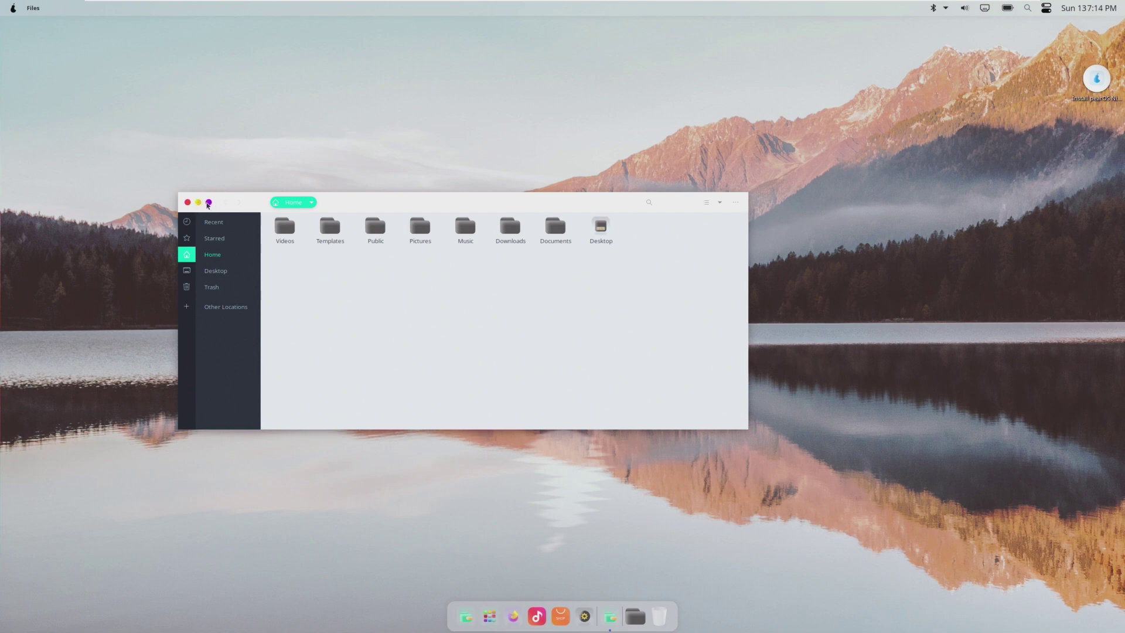
{"action": "left_click", "coordinate": [208, 203]}
{"action": "left_click", "coordinate": [29, 29]}
{"action": "left_click_drag", "start_coordinate": [178, 194], "coordinate": [223, 200]}
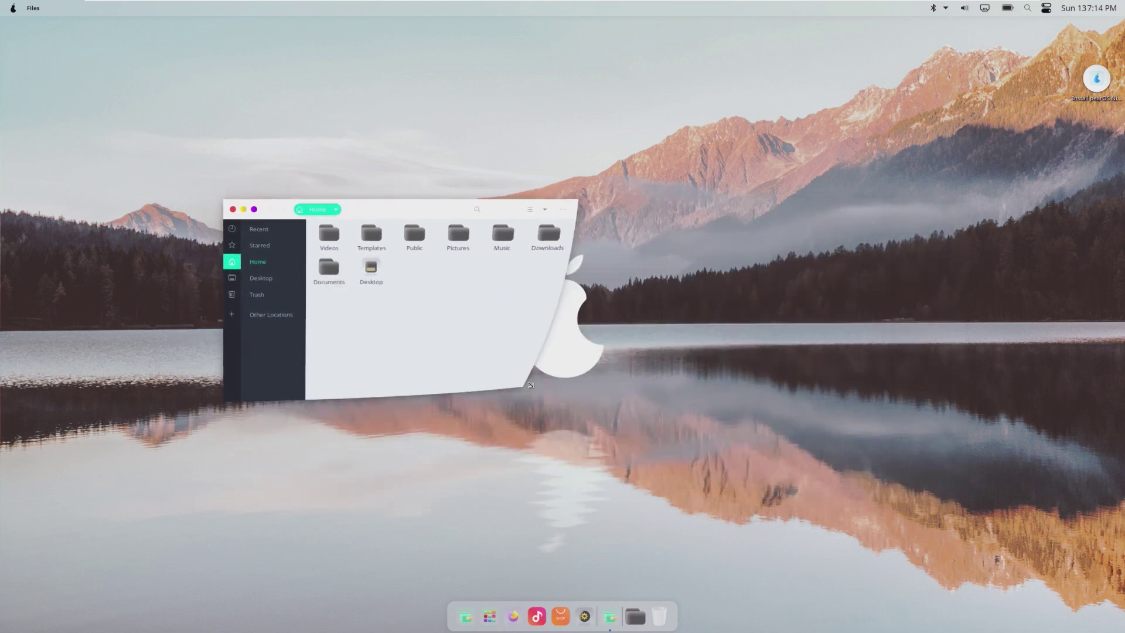
{"action": "left_click_drag", "start_coordinate": [746, 426], "coordinate": [503, 378]}
{"action": "left_click", "coordinate": [233, 209]}
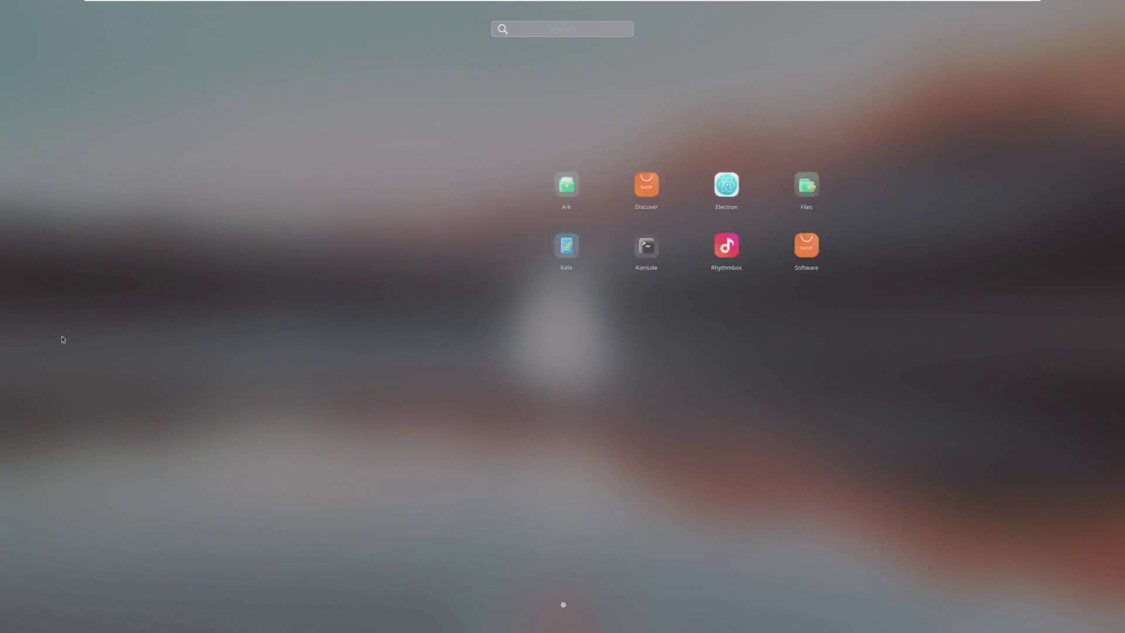
{"action": "left_click", "coordinate": [993, 231]}
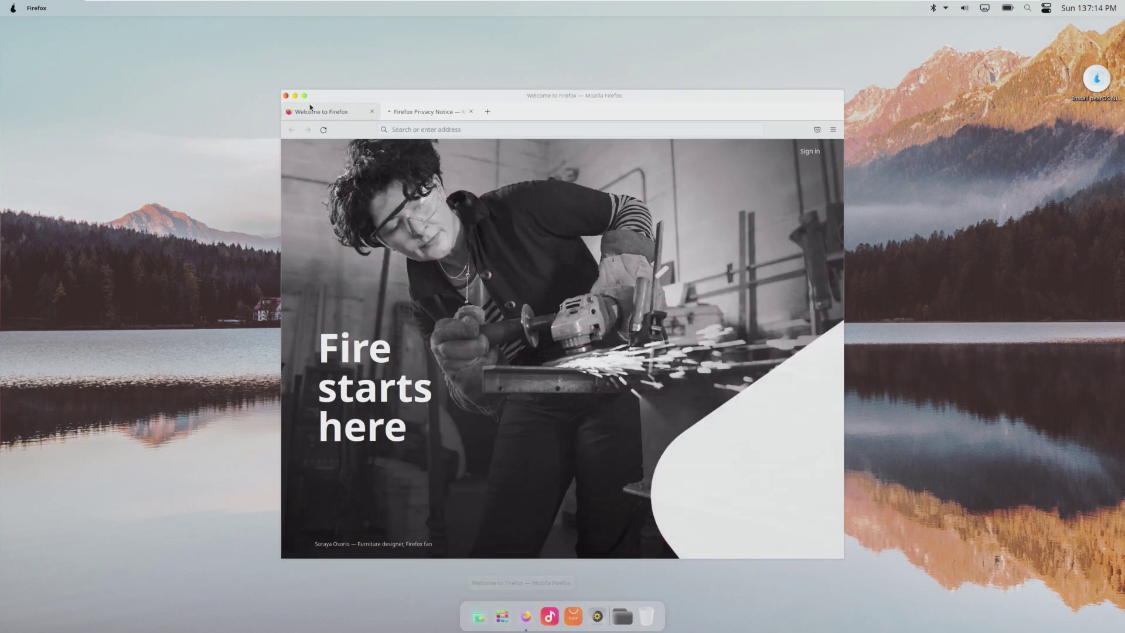
{"action": "left_click", "coordinate": [372, 111]}
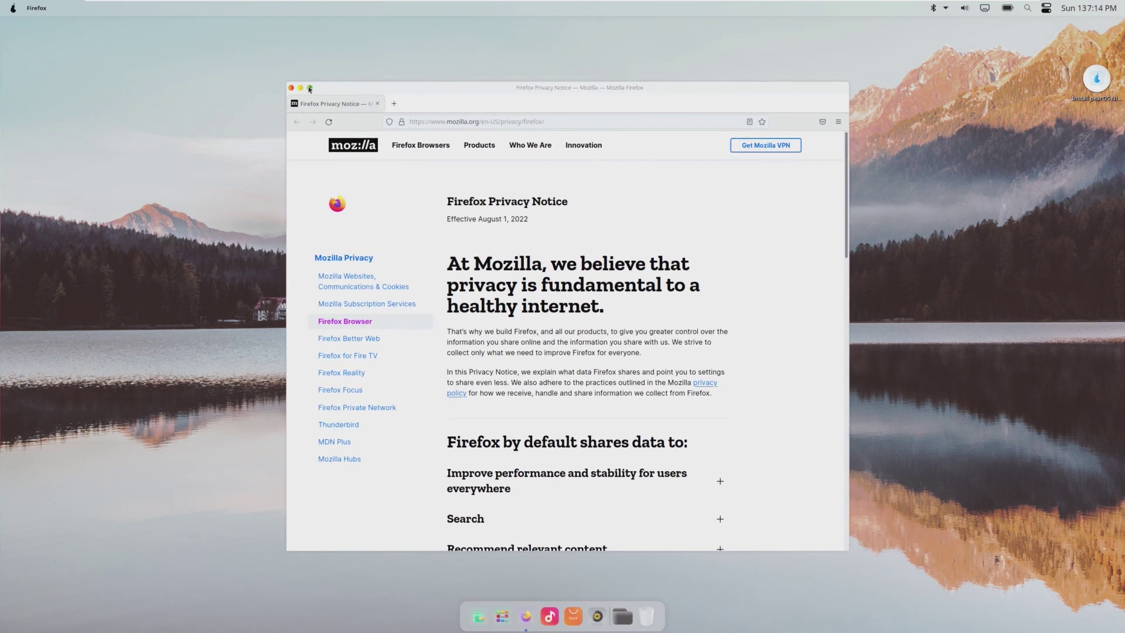
{"action": "left_click", "coordinate": [310, 87]}
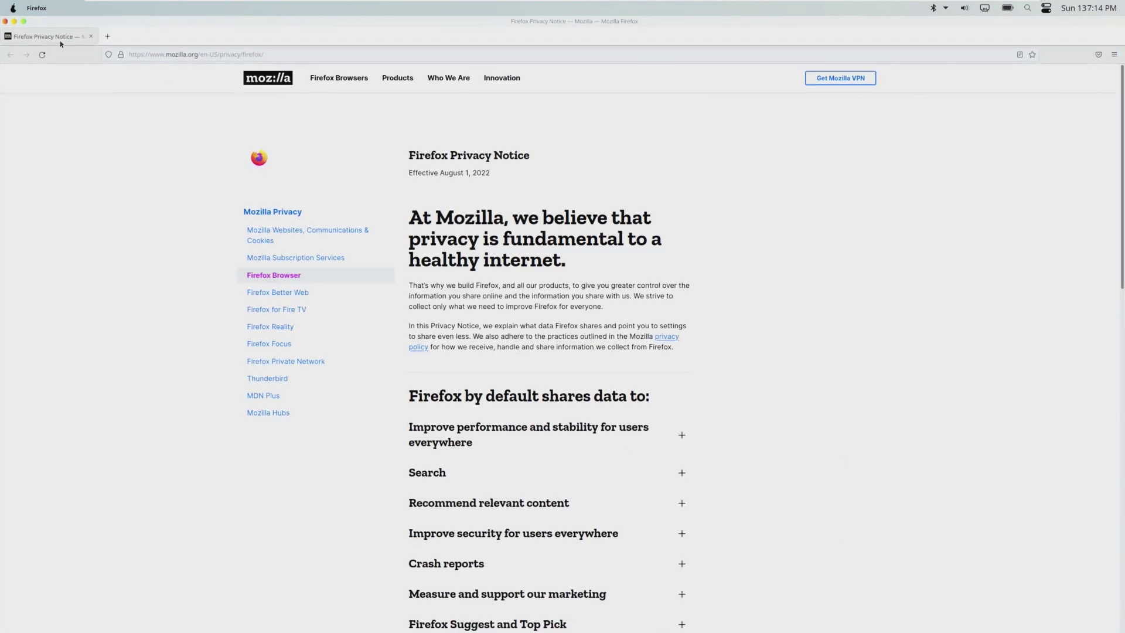
{"action": "left_click", "coordinate": [24, 21]}
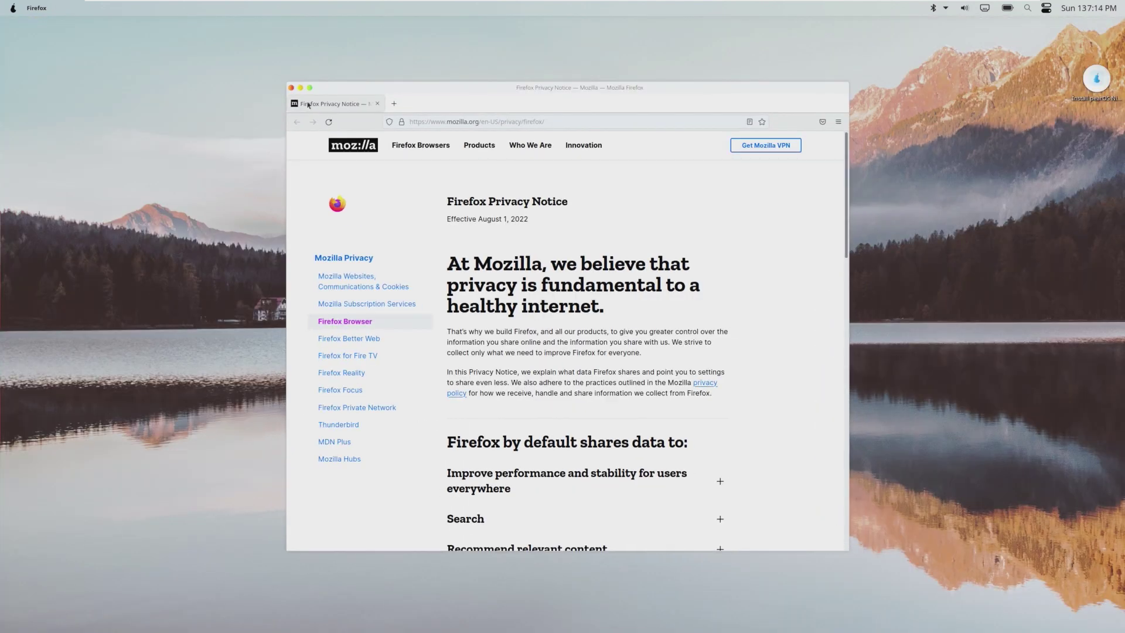
{"action": "left_click", "coordinate": [291, 87]}
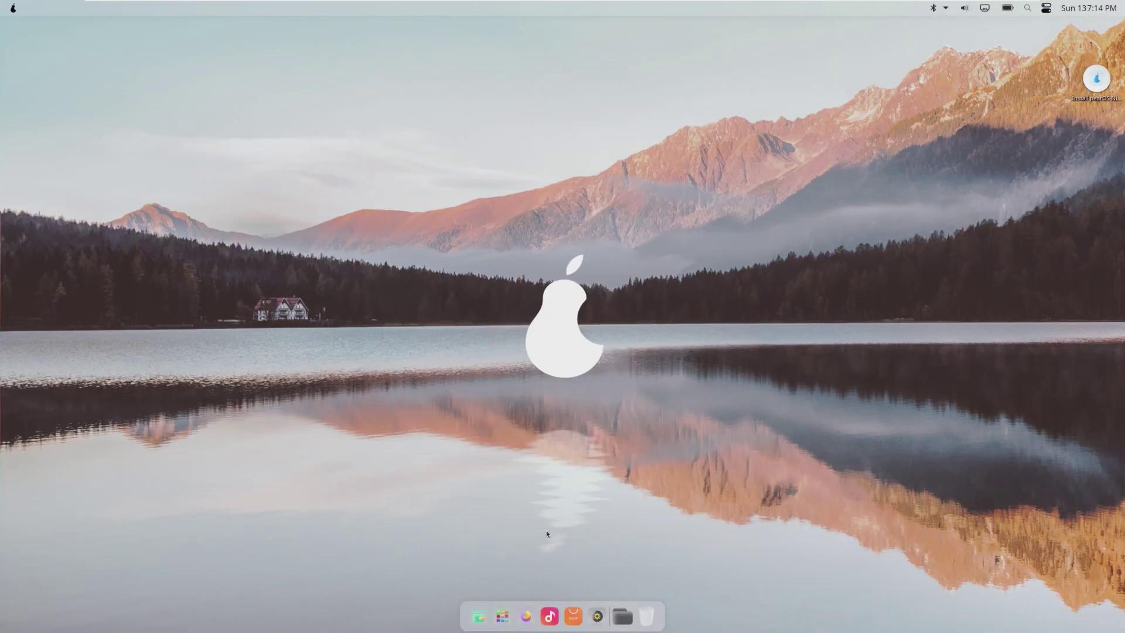
- Close Rhythmbox, then open the Software store, start Browse Software, and close it
{"action": "left_click", "coordinate": [550, 610]}
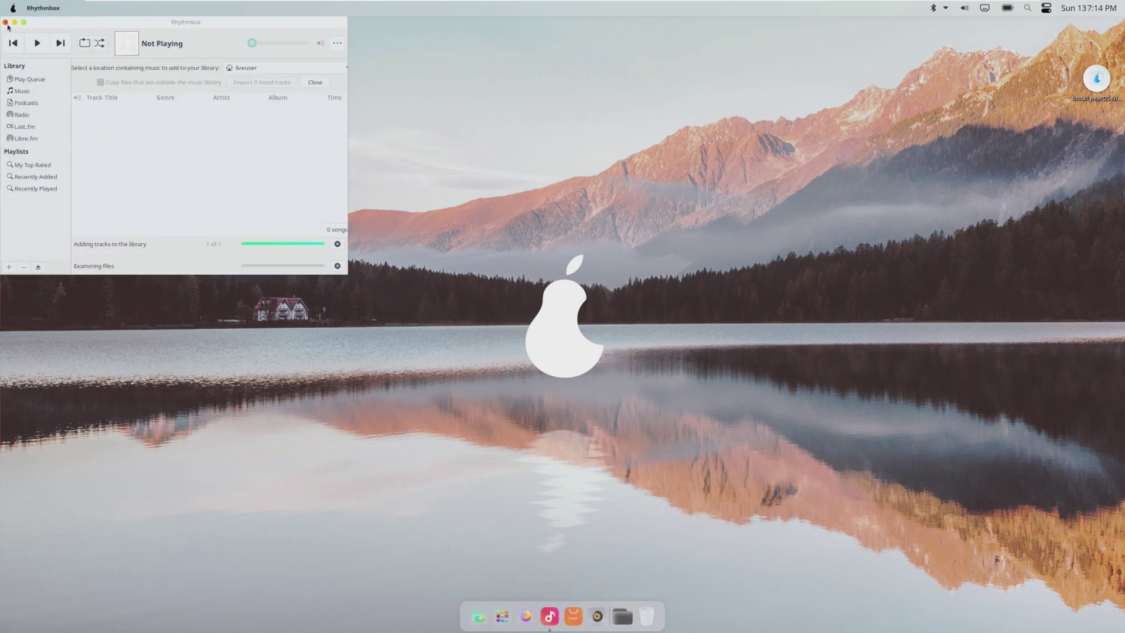
{"action": "left_click", "coordinate": [5, 21]}
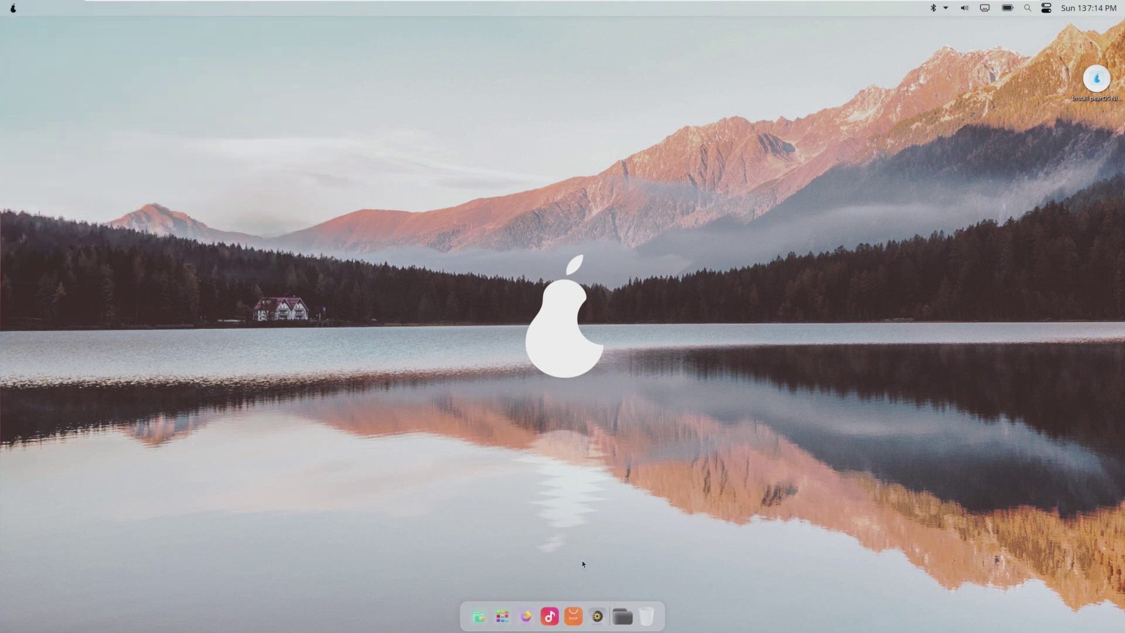
{"action": "left_click", "coordinate": [584, 619]}
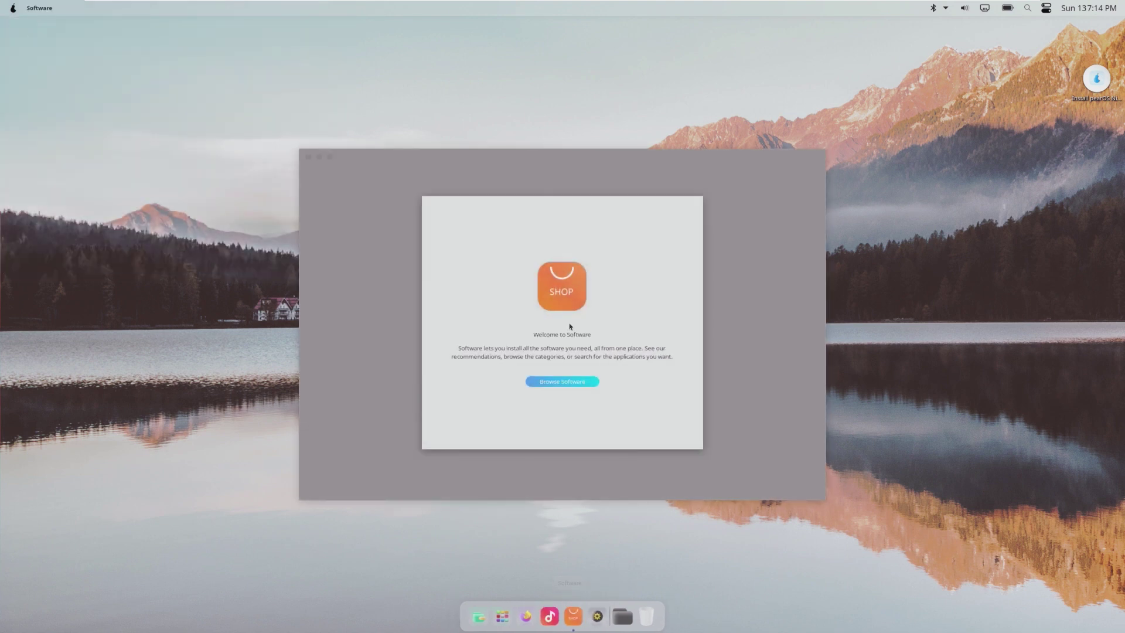
{"action": "left_click", "coordinate": [548, 381]}
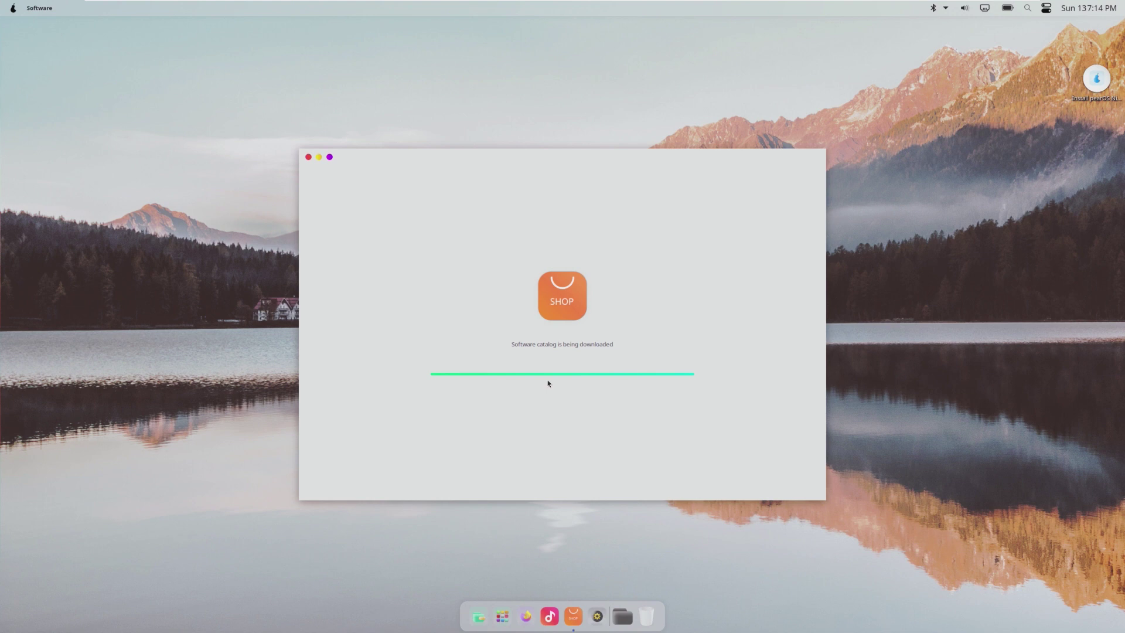
{"action": "left_click", "coordinate": [309, 157]}
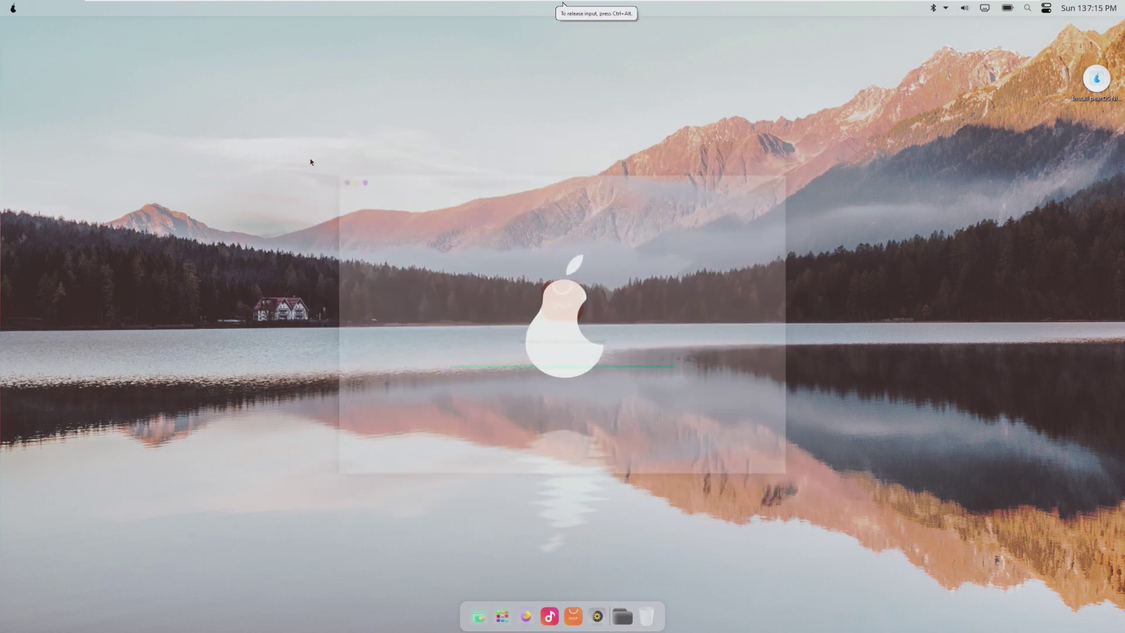
{"action": "left_click", "coordinate": [592, 620]}
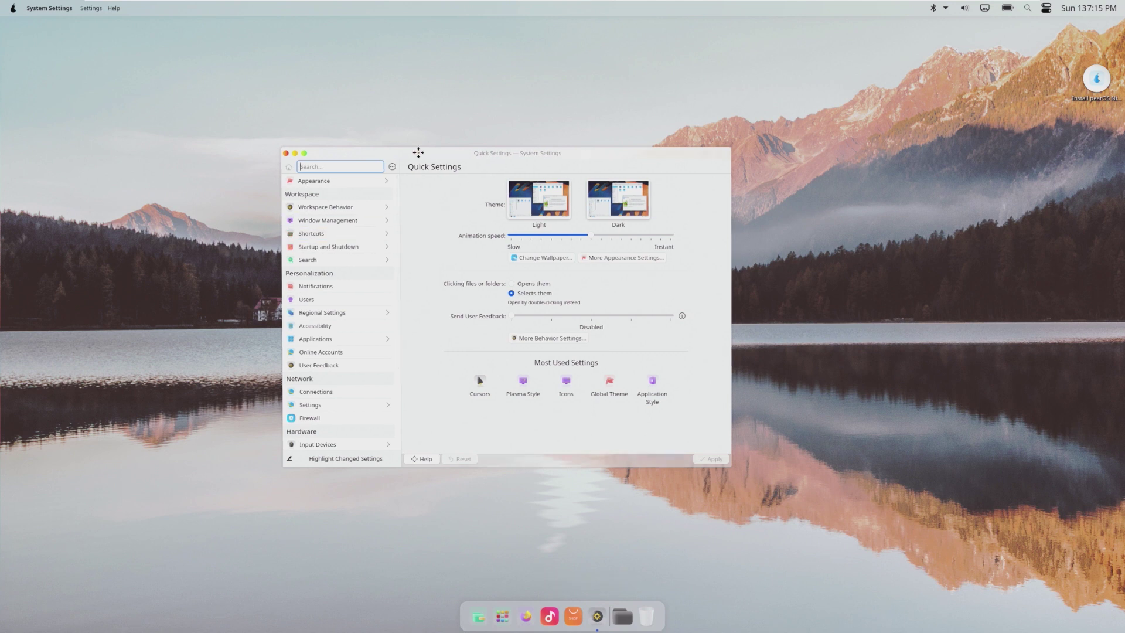
- Reposition System Settings, visit the Shortcuts page, then show About this System
{"action": "left_click_drag", "start_coordinate": [417, 150], "coordinate": [456, 148]}
{"action": "scroll", "coordinate": [392, 372], "scroll_direction": "down", "scroll_amount": 2}
{"action": "scroll", "coordinate": [386, 326], "scroll_direction": "up", "scroll_amount": 2}
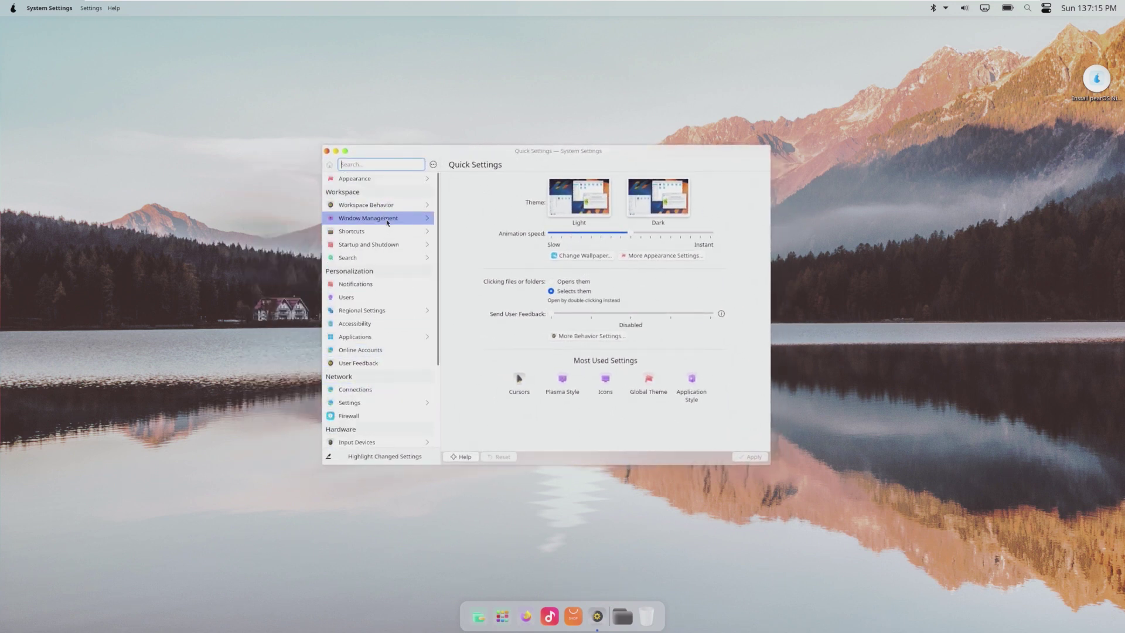
{"action": "scroll", "coordinate": [407, 281], "scroll_direction": "down", "scroll_amount": 3}
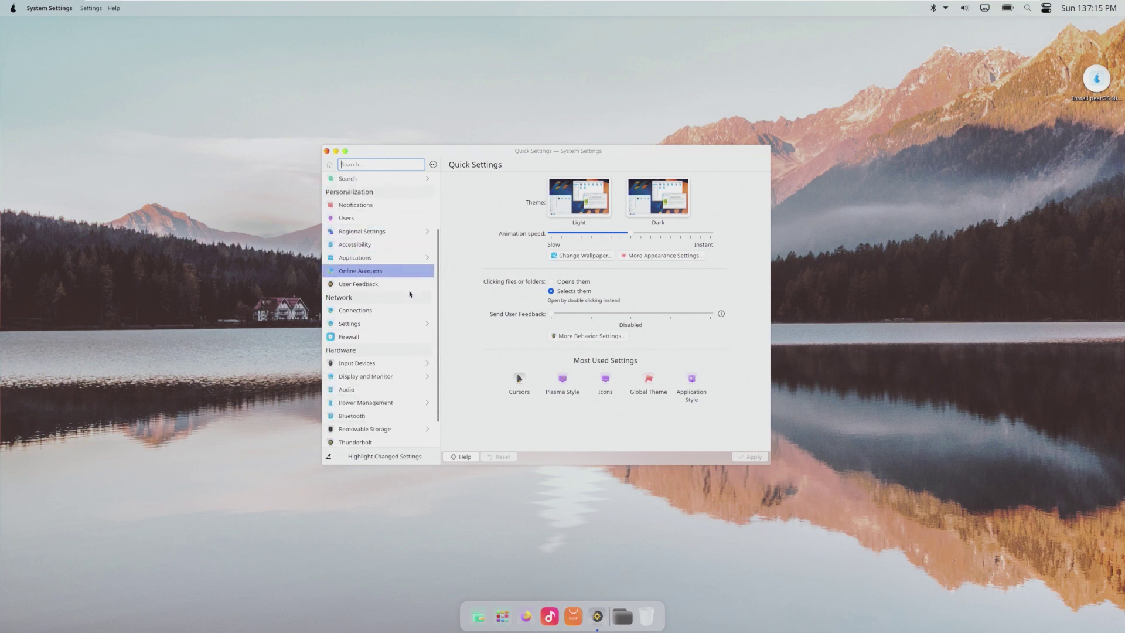
{"action": "scroll", "coordinate": [409, 294], "scroll_direction": "up", "scroll_amount": 3}
{"action": "mouse_move", "coordinate": [431, 152]}
{"action": "left_mouse_down"}
{"action": "mouse_move", "coordinate": [365, 134]}
{"action": "mouse_move", "coordinate": [319, 97]}
{"action": "left_mouse_up"}
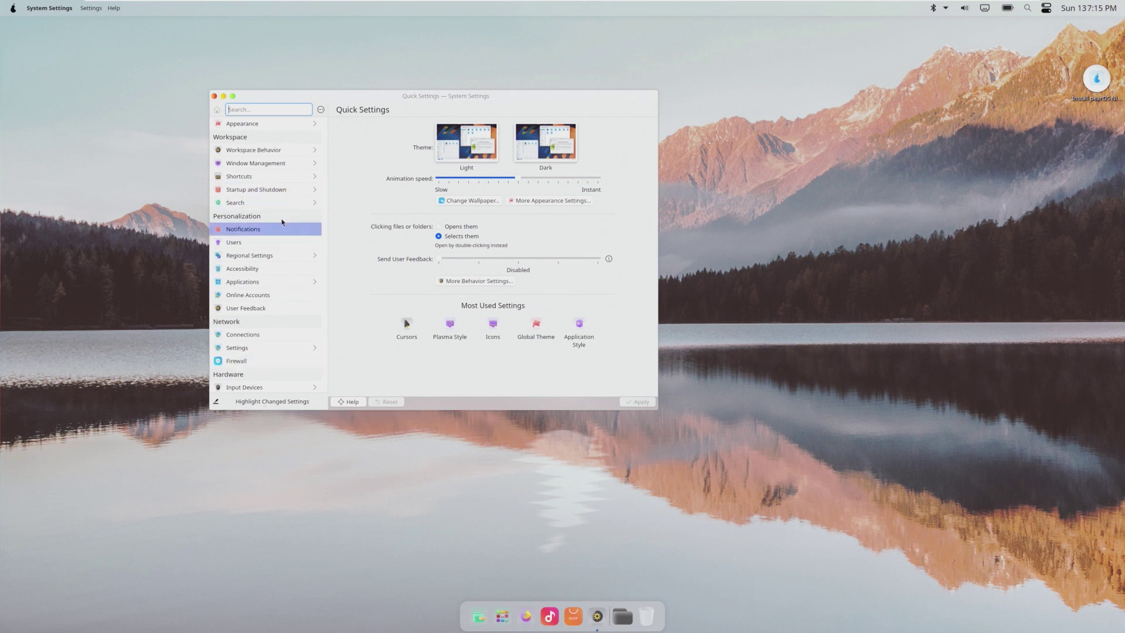
{"action": "left_click", "coordinate": [314, 175]}
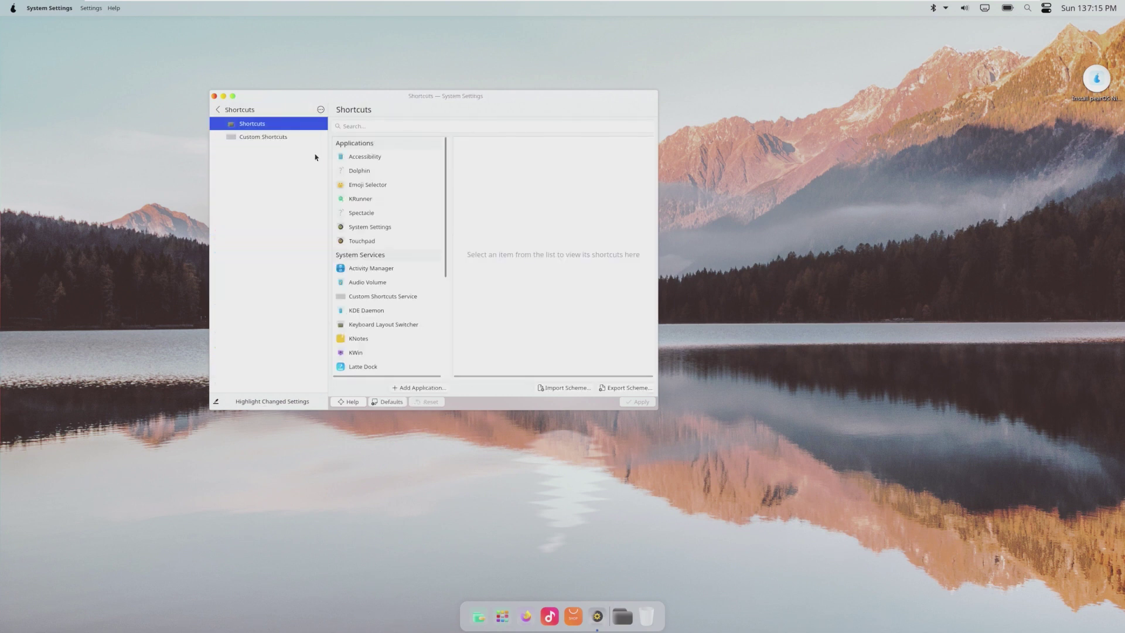
{"action": "left_click", "coordinate": [217, 109]}
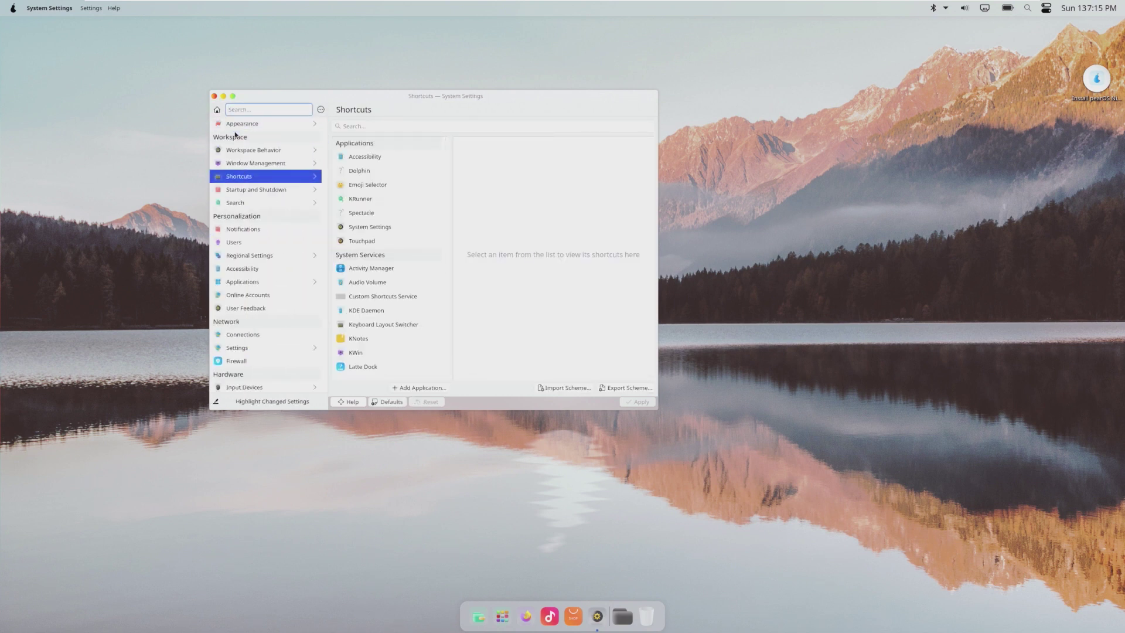
{"action": "scroll", "coordinate": [267, 272], "scroll_direction": "down", "scroll_amount": 3}
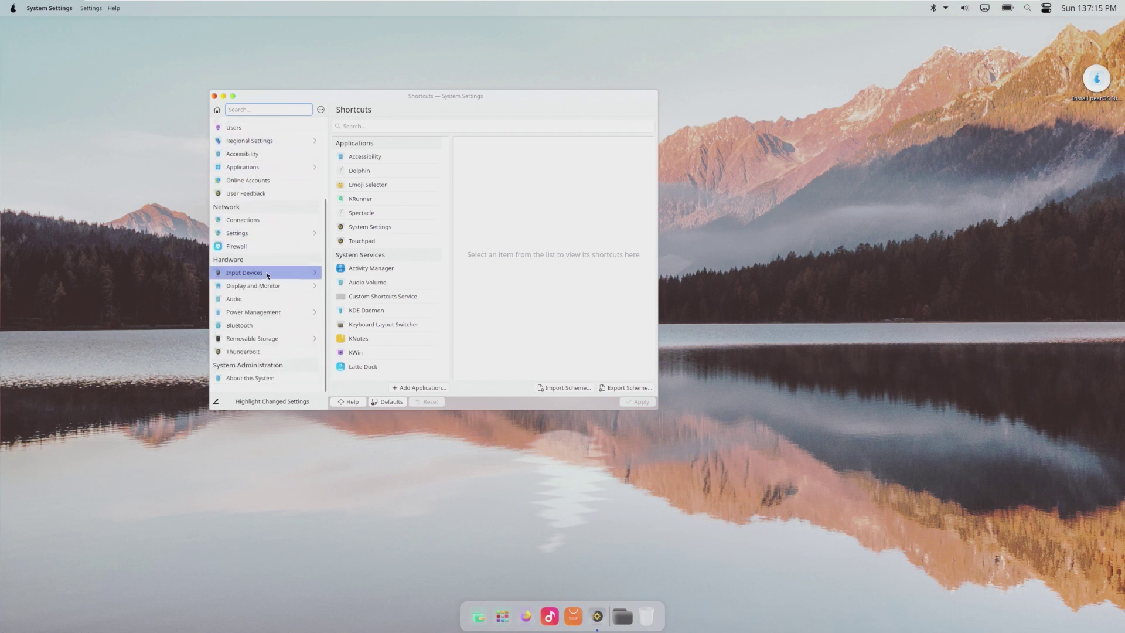
{"action": "left_click", "coordinate": [264, 379]}
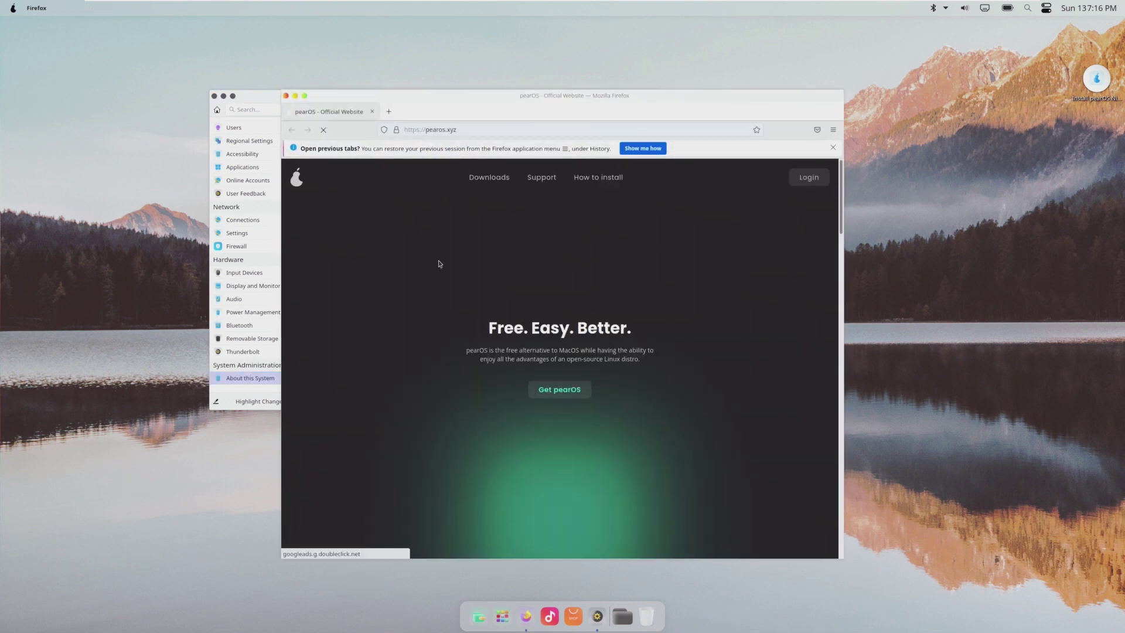
{"action": "scroll", "coordinate": [534, 284], "scroll_direction": "down", "scroll_amount": 5}
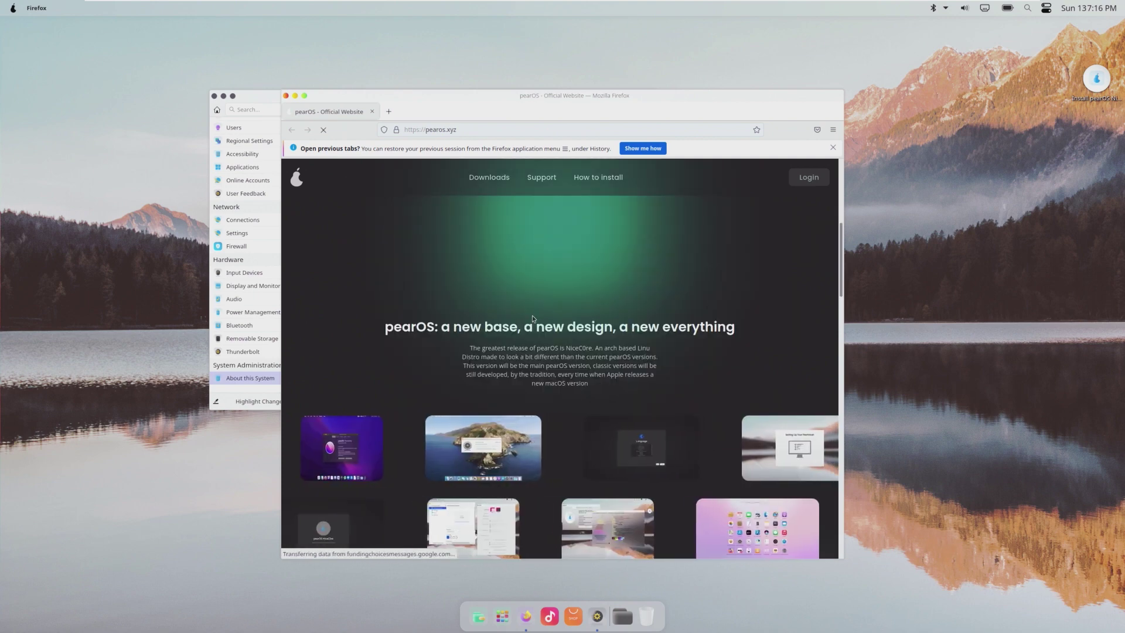
{"action": "scroll", "coordinate": [532, 316], "scroll_direction": "down", "scroll_amount": 3}
{"action": "scroll", "coordinate": [527, 321], "scroll_direction": "down", "scroll_amount": 5}
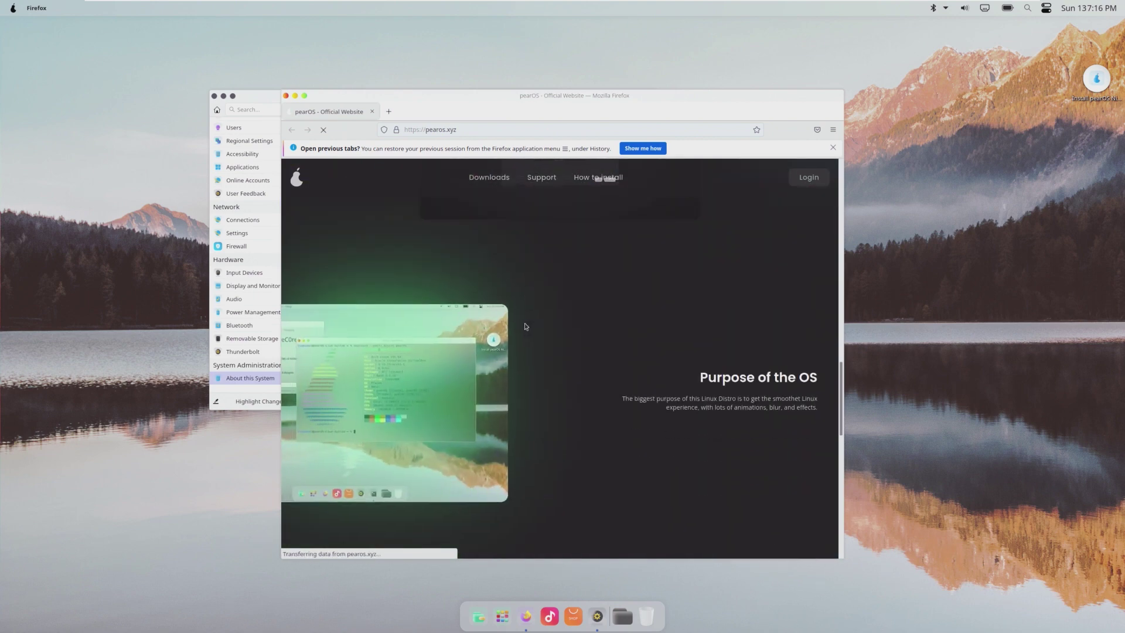
{"action": "scroll", "coordinate": [525, 326], "scroll_direction": "down", "scroll_amount": 10}
{"action": "scroll", "coordinate": [519, 324], "scroll_direction": "down", "scroll_amount": 5}
- Go from the pearos.xyz home page to Downloads and Download NiceC0re, then close Firefox
{"action": "key", "text": "Home"}
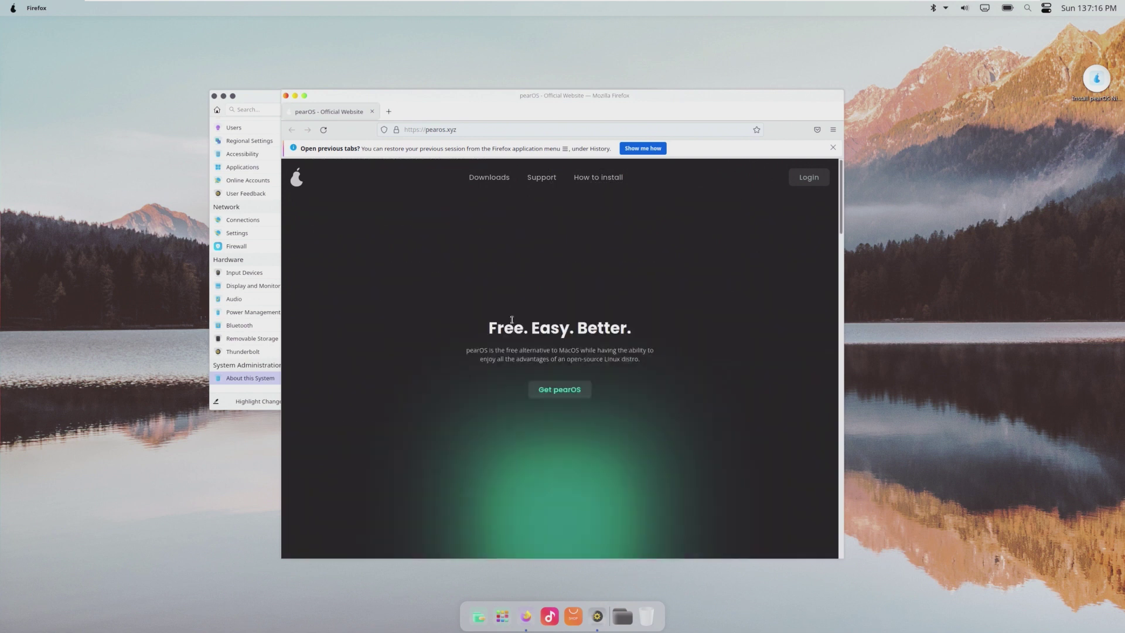
{"action": "left_click", "coordinate": [496, 177]}
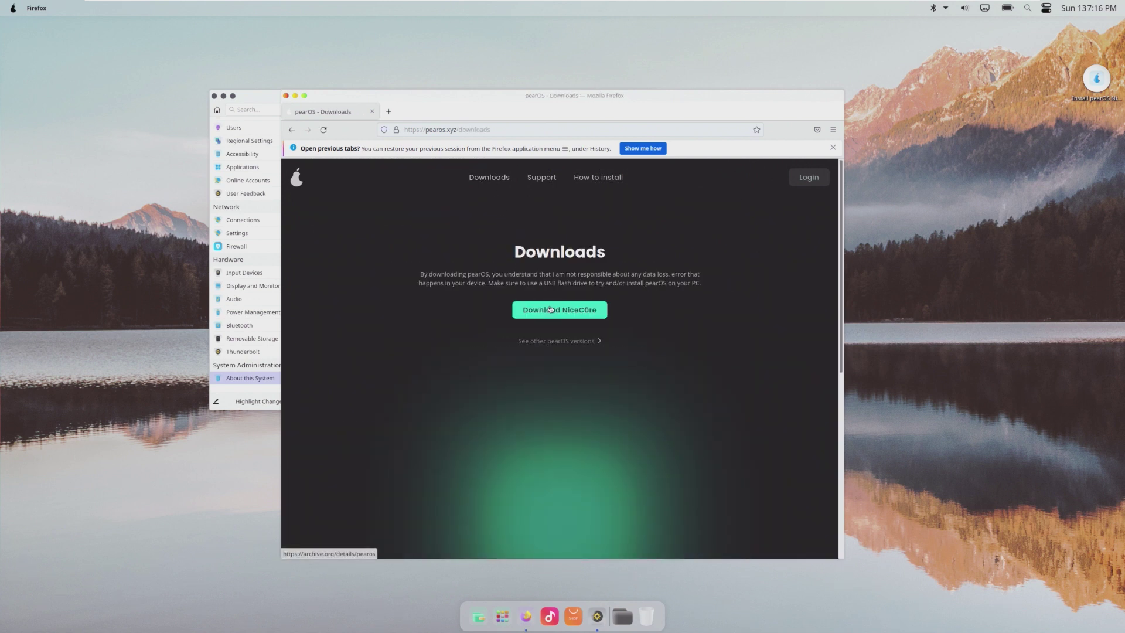
{"action": "left_click", "coordinate": [575, 312]}
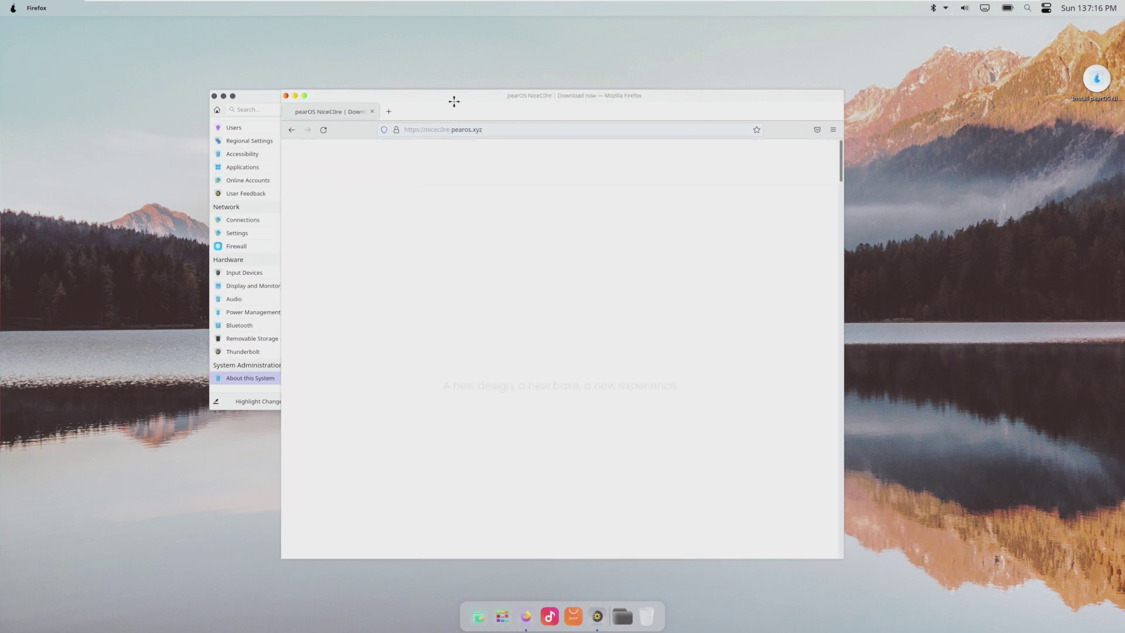
{"action": "left_click_drag", "start_coordinate": [454, 101], "coordinate": [427, 91]}
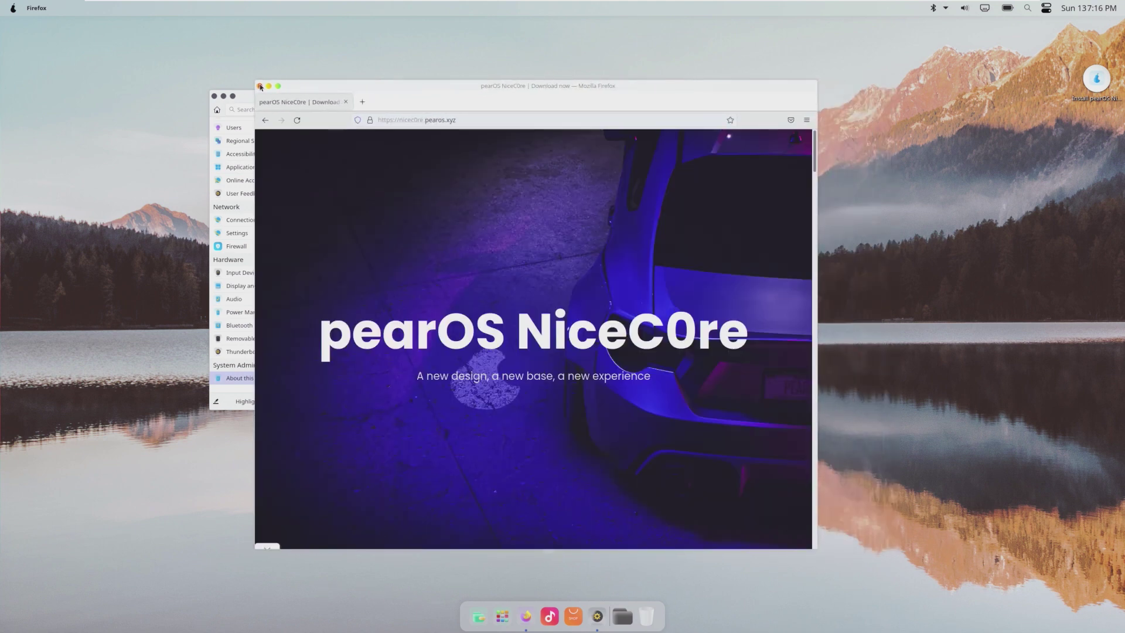
{"action": "left_click", "coordinate": [261, 86]}
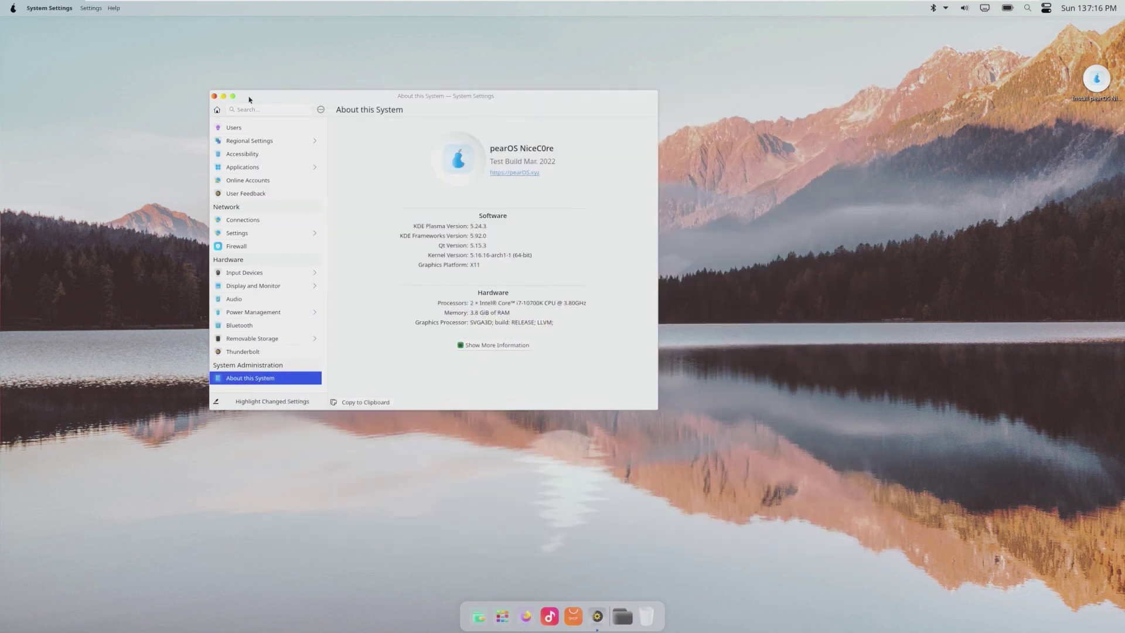
- Close System Settings, peek at the Downloads folder, and bring up the desktop context menu
{"action": "left_click", "coordinate": [215, 96]}
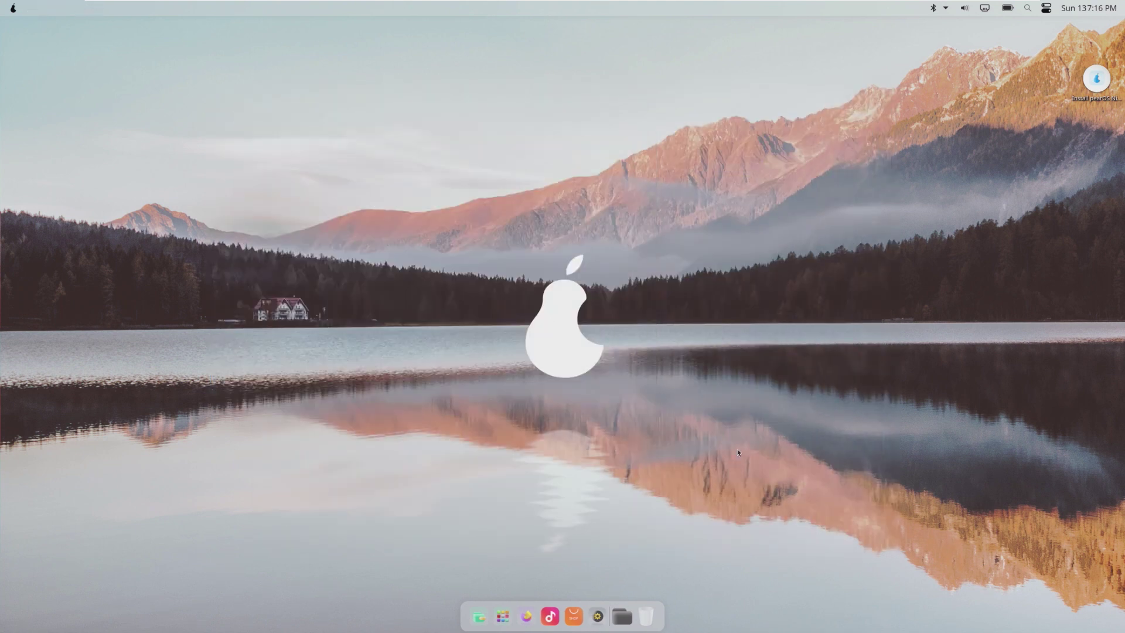
{"action": "left_click", "coordinate": [622, 615]}
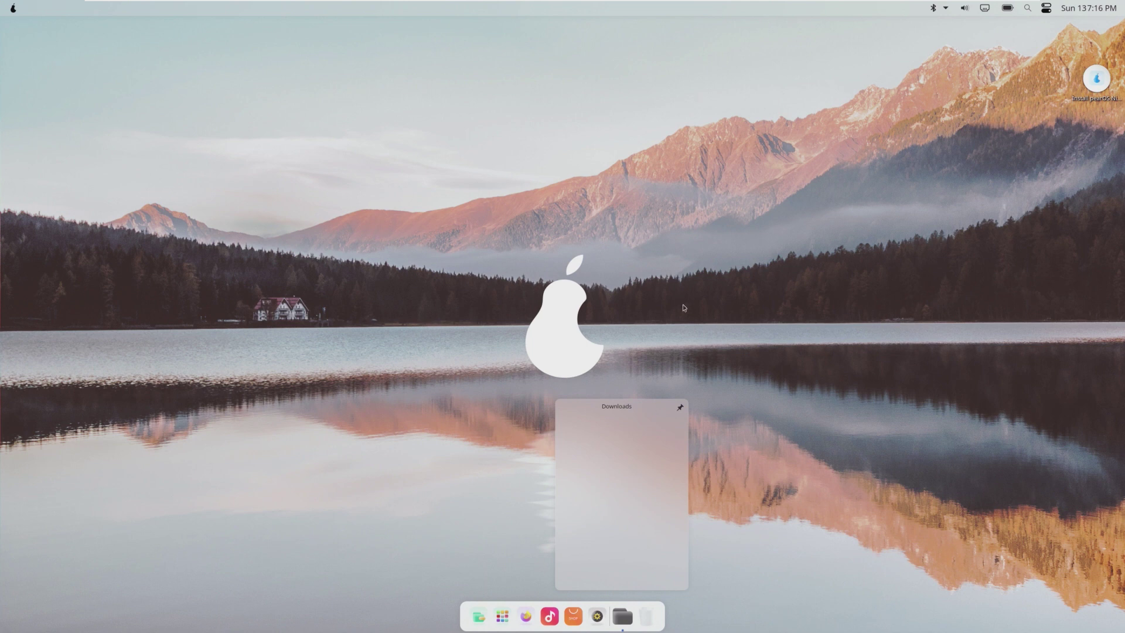
{"action": "right_click", "coordinate": [651, 451]}
- Apply the dark wall wallpaper first, then switch to the Altai low-poly mountain image
{"action": "left_click", "coordinate": [676, 462]}
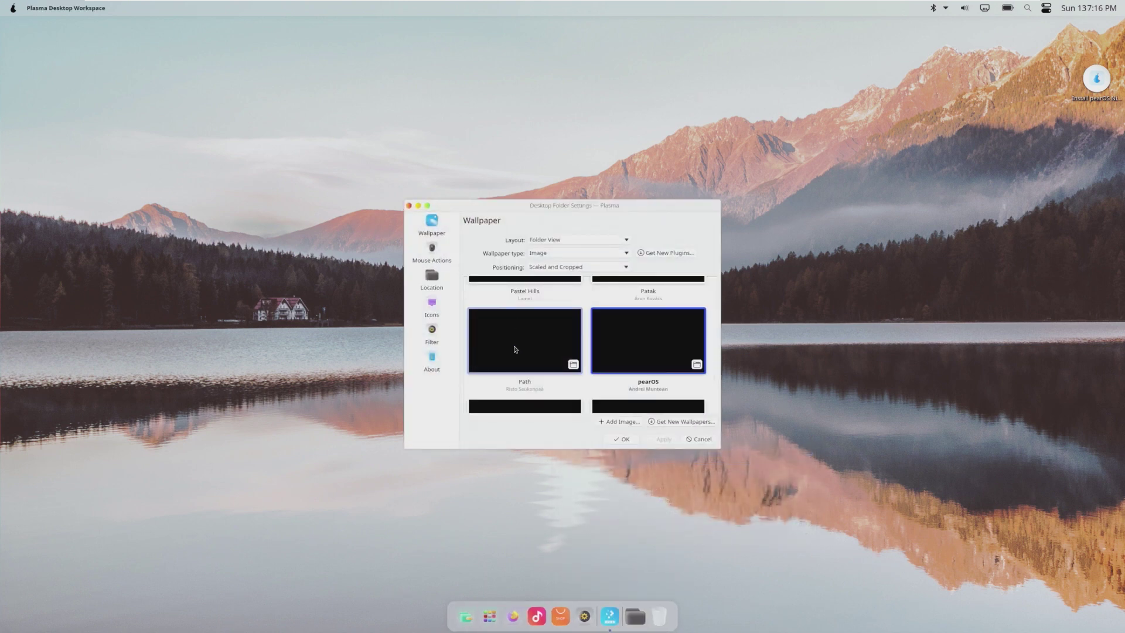
{"action": "scroll", "coordinate": [518, 347], "scroll_direction": "up", "scroll_amount": 2}
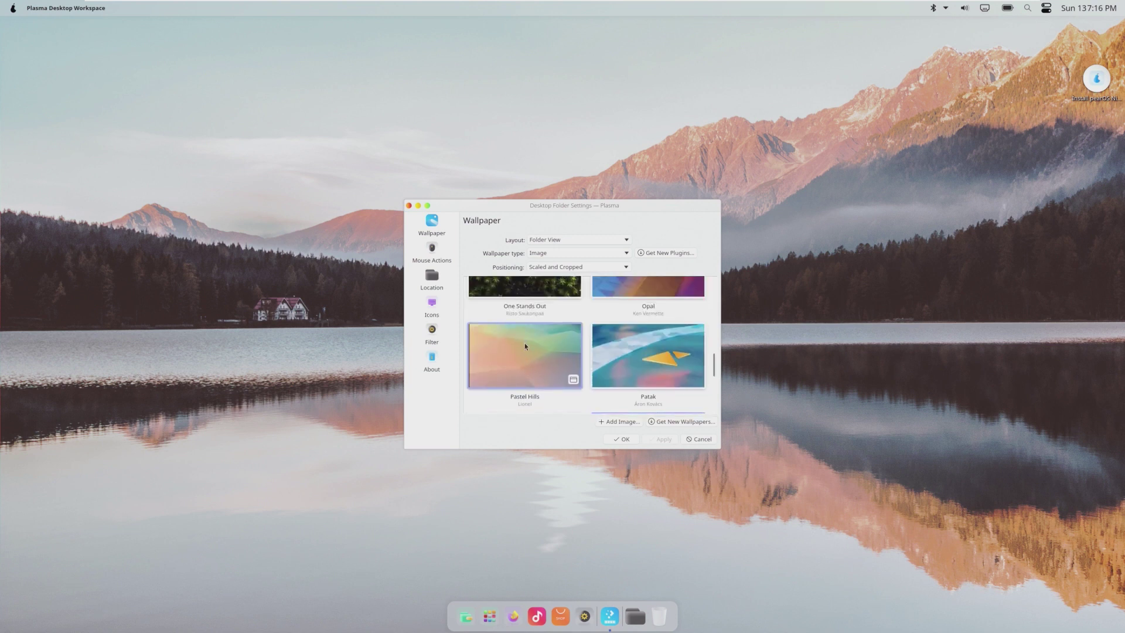
{"action": "scroll", "coordinate": [524, 344], "scroll_direction": "up", "scroll_amount": 5}
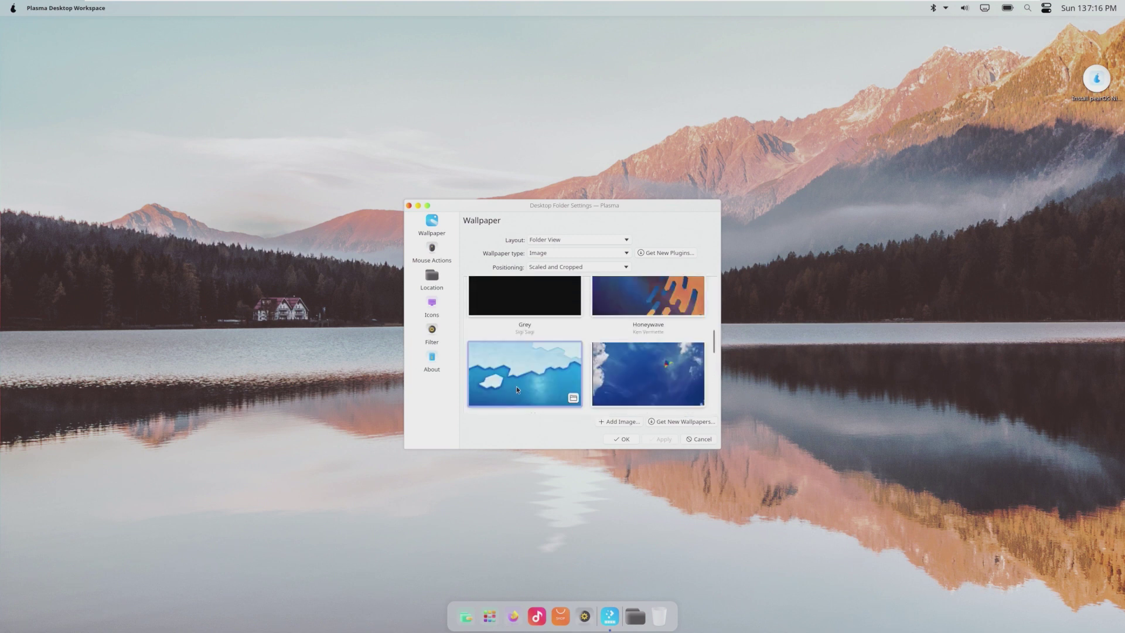
{"action": "scroll", "coordinate": [516, 386], "scroll_direction": "up", "scroll_amount": 3}
{"action": "scroll", "coordinate": [525, 303], "scroll_direction": "down", "scroll_amount": 3}
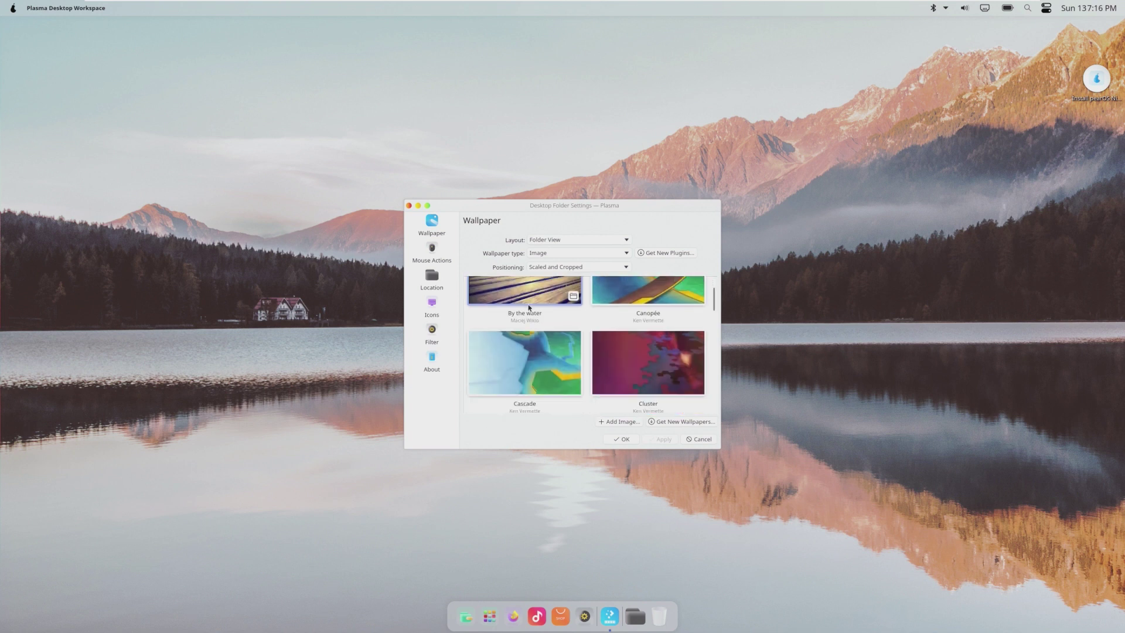
{"action": "scroll", "coordinate": [527, 332], "scroll_direction": "down", "scroll_amount": 1}
{"action": "scroll", "coordinate": [528, 332], "scroll_direction": "down", "scroll_amount": 3}
{"action": "scroll", "coordinate": [528, 331], "scroll_direction": "up", "scroll_amount": 3}
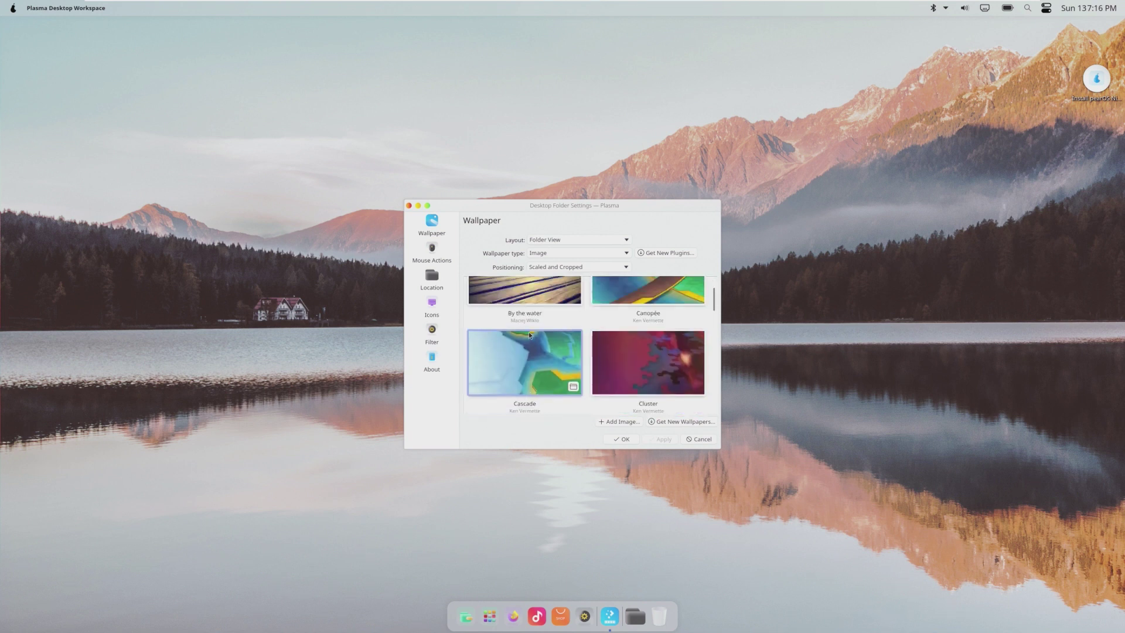
{"action": "scroll", "coordinate": [525, 336], "scroll_direction": "up", "scroll_amount": 2}
{"action": "scroll", "coordinate": [524, 337], "scroll_direction": "down", "scroll_amount": 5}
{"action": "scroll", "coordinate": [525, 337], "scroll_direction": "up", "scroll_amount": 2}
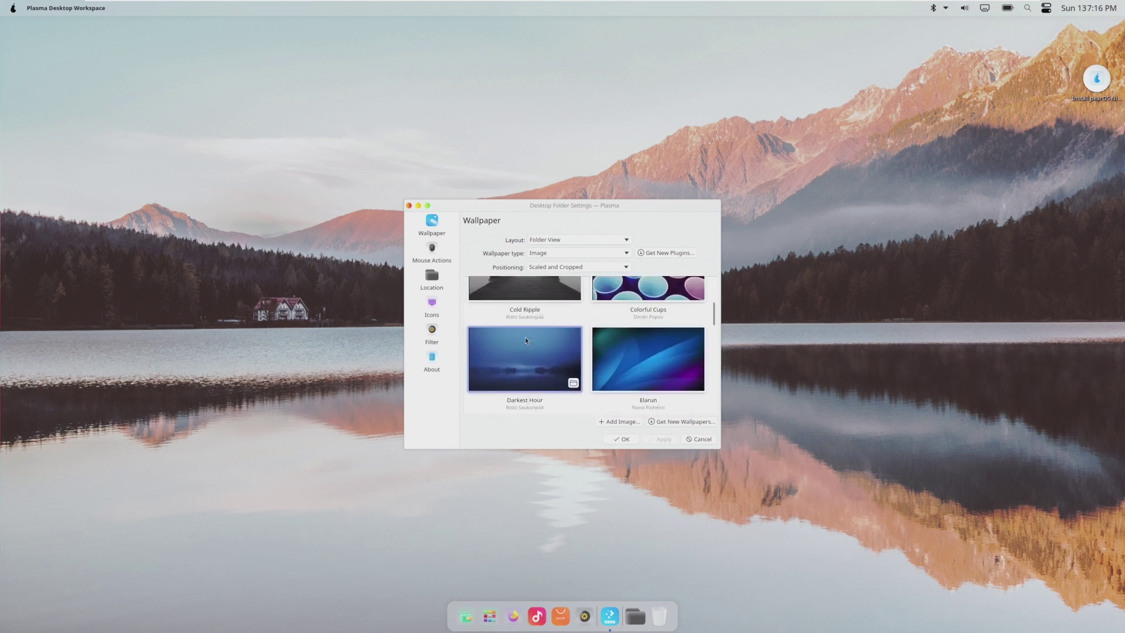
{"action": "scroll", "coordinate": [525, 336], "scroll_direction": "down", "scroll_amount": 2}
{"action": "scroll", "coordinate": [525, 337], "scroll_direction": "down", "scroll_amount": 2}
{"action": "scroll", "coordinate": [524, 337], "scroll_direction": "down", "scroll_amount": 2}
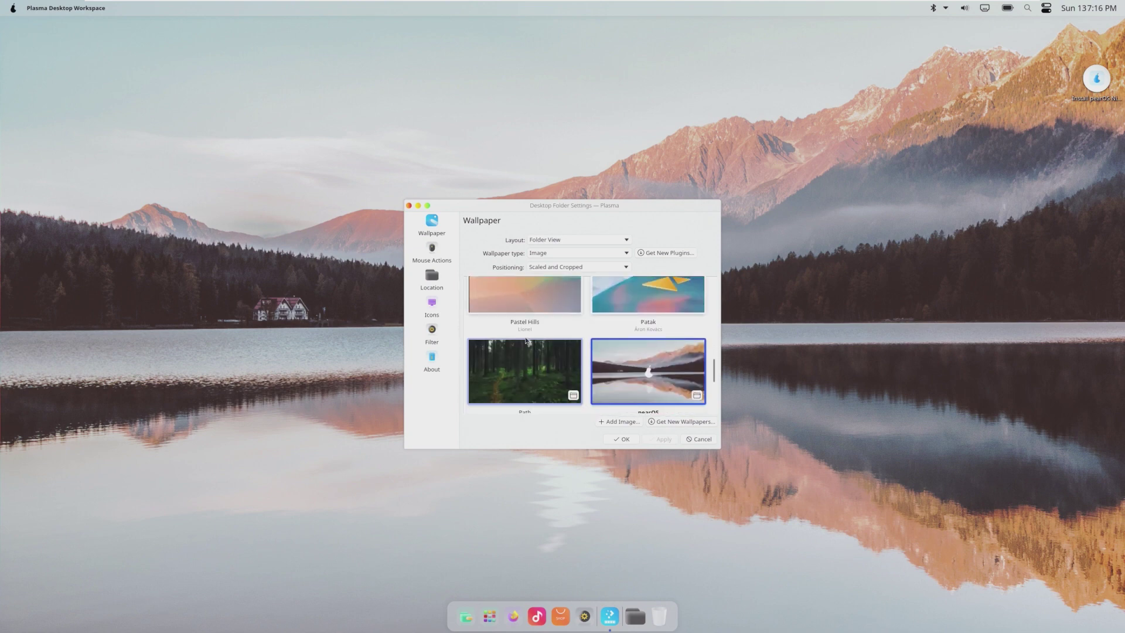
{"action": "scroll", "coordinate": [524, 338], "scroll_direction": "down", "scroll_amount": 2}
{"action": "scroll", "coordinate": [525, 338], "scroll_direction": "down", "scroll_amount": 2}
{"action": "scroll", "coordinate": [524, 337], "scroll_direction": "up", "scroll_amount": 1}
{"action": "scroll", "coordinate": [525, 336], "scroll_direction": "down", "scroll_amount": 1}
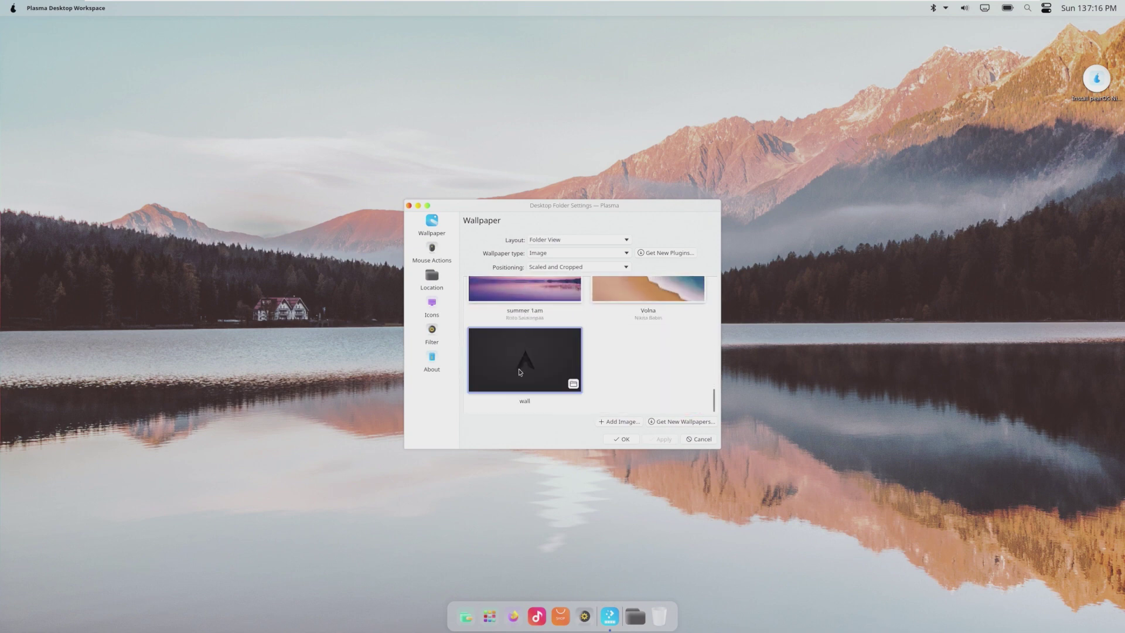
{"action": "left_click", "coordinate": [521, 363]}
{"action": "left_click", "coordinate": [660, 439]}
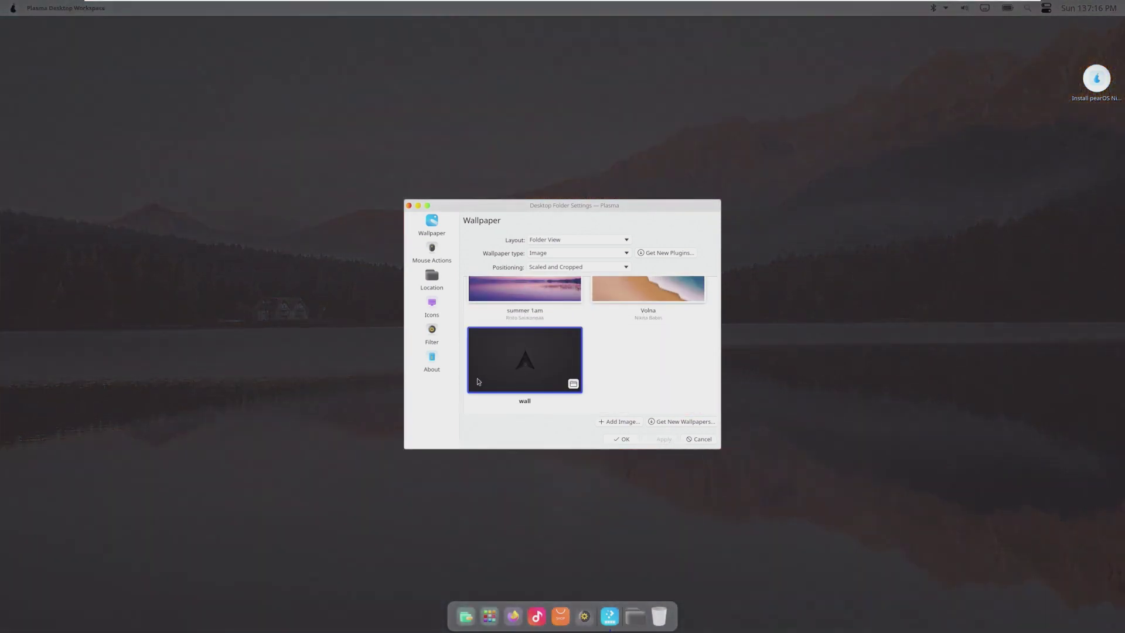
{"action": "scroll", "coordinate": [554, 352], "scroll_direction": "up", "scroll_amount": 3}
{"action": "scroll", "coordinate": [553, 356], "scroll_direction": "up", "scroll_amount": 2}
{"action": "scroll", "coordinate": [551, 355], "scroll_direction": "up", "scroll_amount": 2}
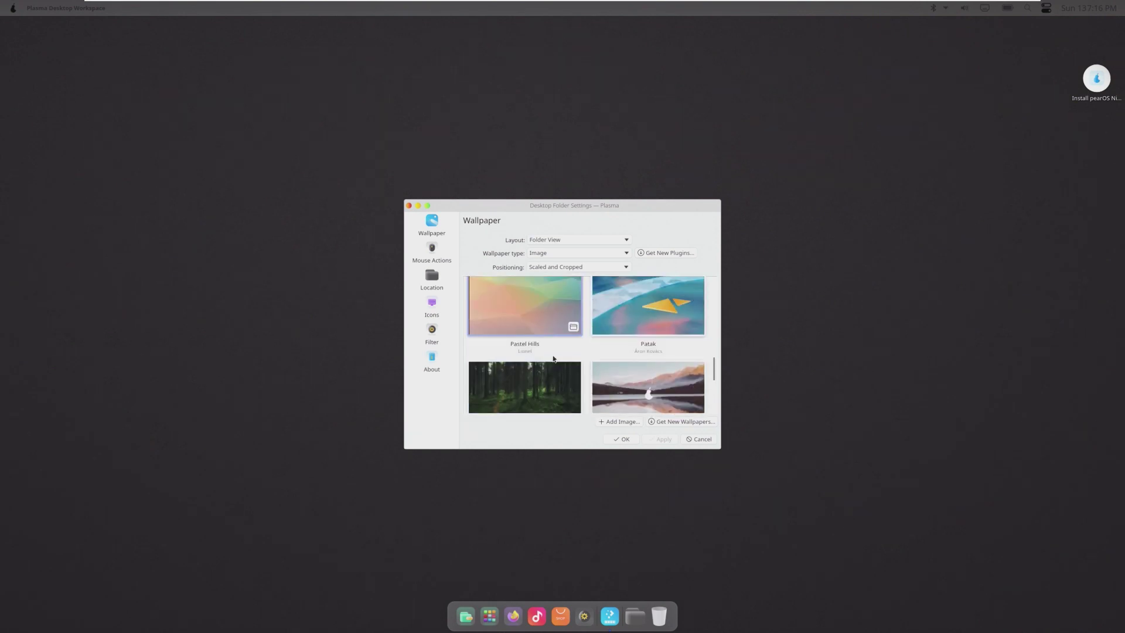
{"action": "scroll", "coordinate": [549, 354], "scroll_direction": "up", "scroll_amount": 2}
{"action": "scroll", "coordinate": [549, 352], "scroll_direction": "up", "scroll_amount": 2}
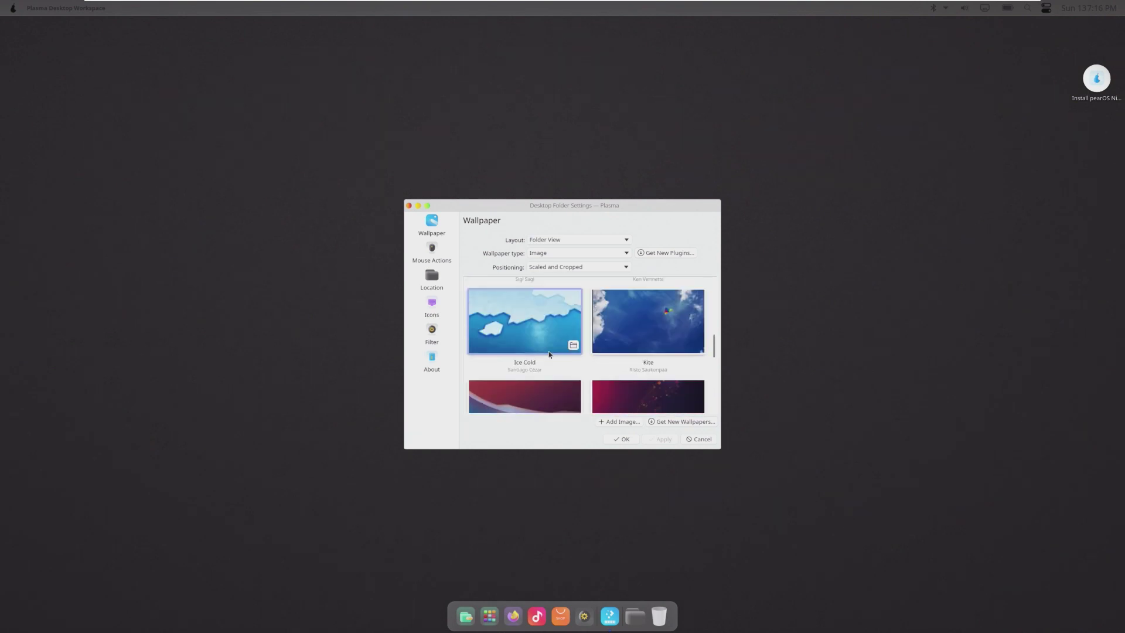
{"action": "scroll", "coordinate": [550, 348], "scroll_direction": "up", "scroll_amount": 2}
{"action": "scroll", "coordinate": [551, 342], "scroll_direction": "down", "scroll_amount": 1}
{"action": "scroll", "coordinate": [551, 343], "scroll_direction": "up", "scroll_amount": 2}
{"action": "scroll", "coordinate": [580, 343], "scroll_direction": "up", "scroll_amount": 2}
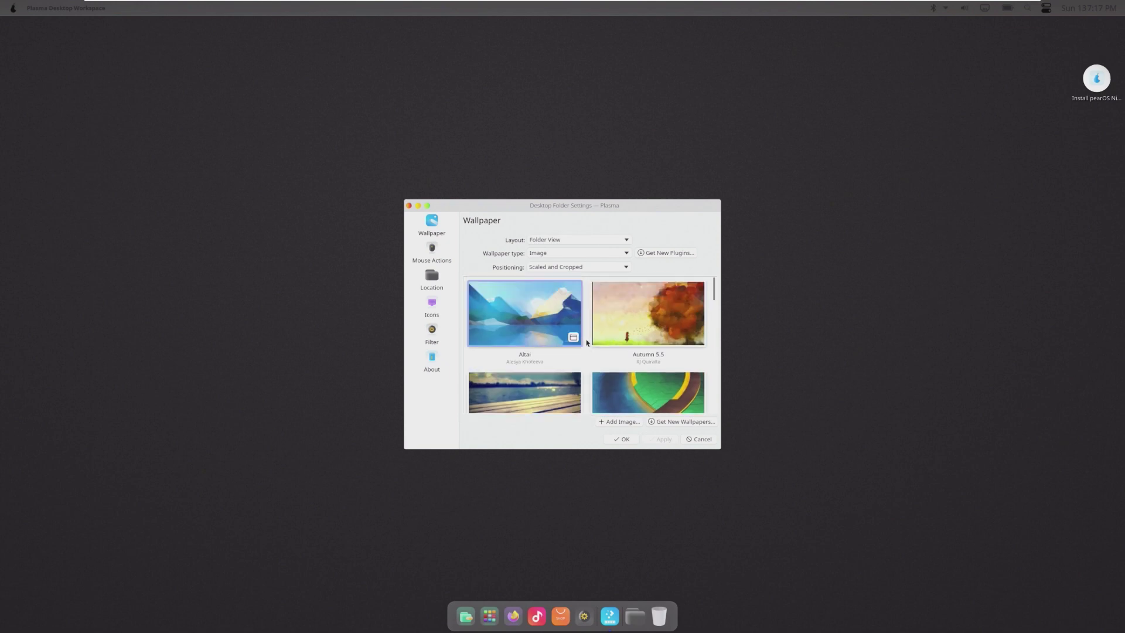
{"action": "left_click", "coordinate": [528, 306]}
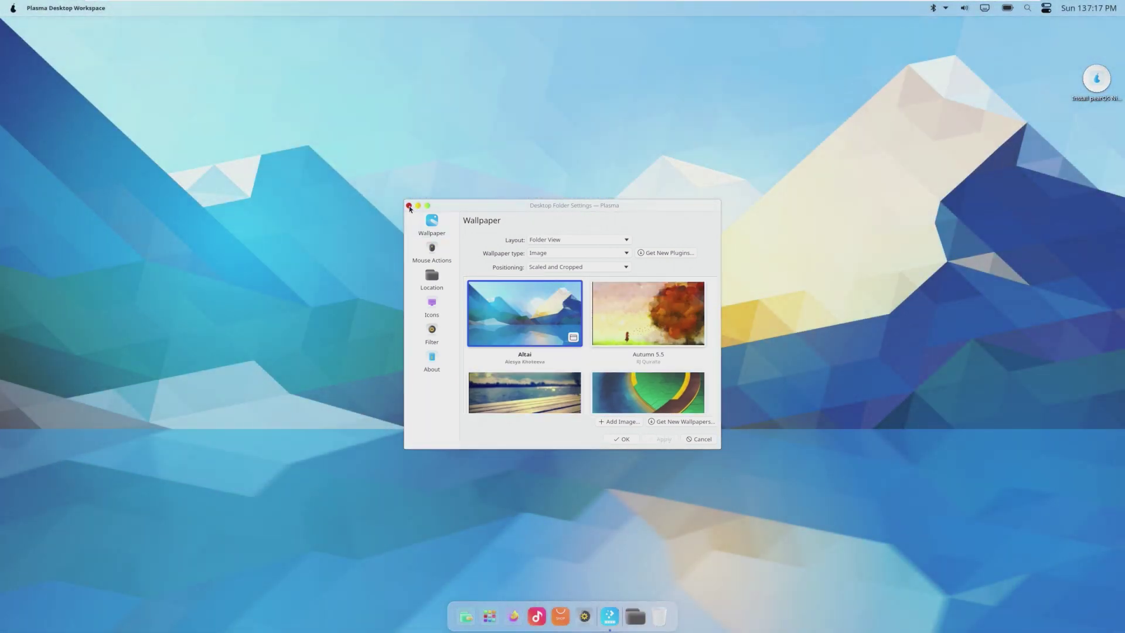
{"action": "left_click", "coordinate": [409, 206]}
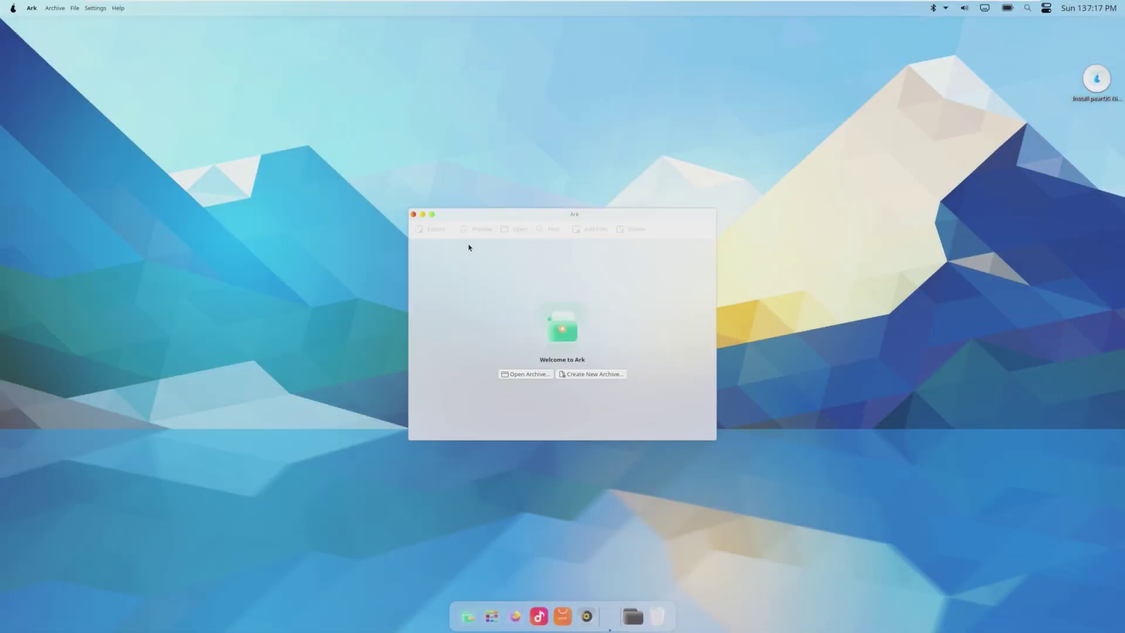
- Close Ark, launch Electron from Launchpad, and nudge its window up-left
{"action": "left_click", "coordinate": [362, 196]}
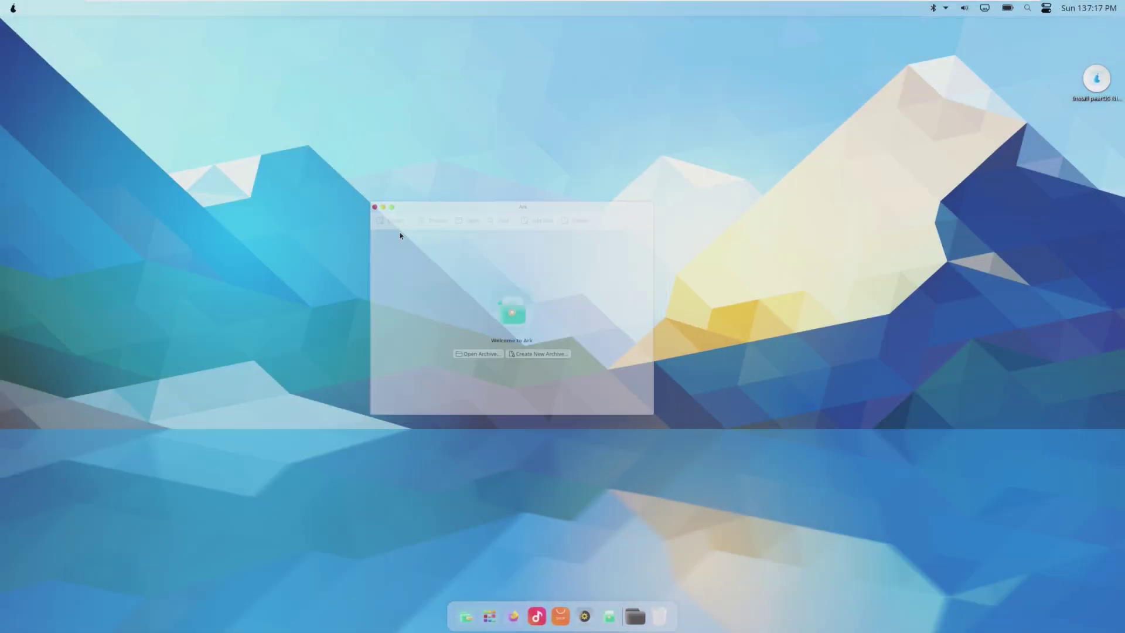
{"action": "left_click", "coordinate": [483, 623]}
{"action": "left_click", "coordinate": [473, 211]}
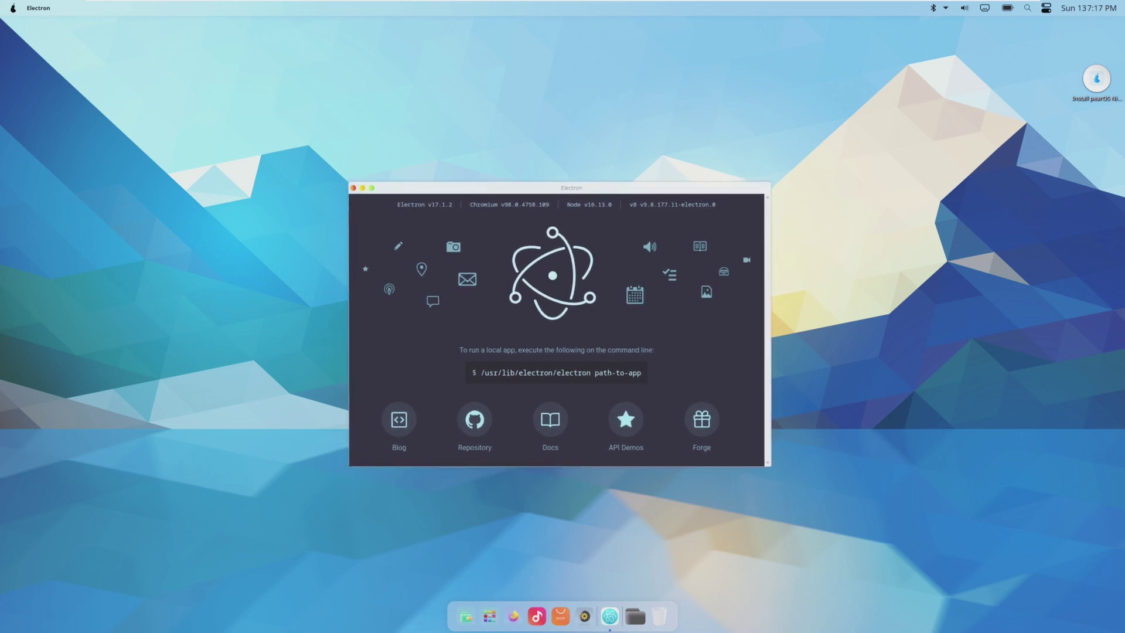
{"action": "left_click_drag", "start_coordinate": [479, 195], "coordinate": [477, 188]}
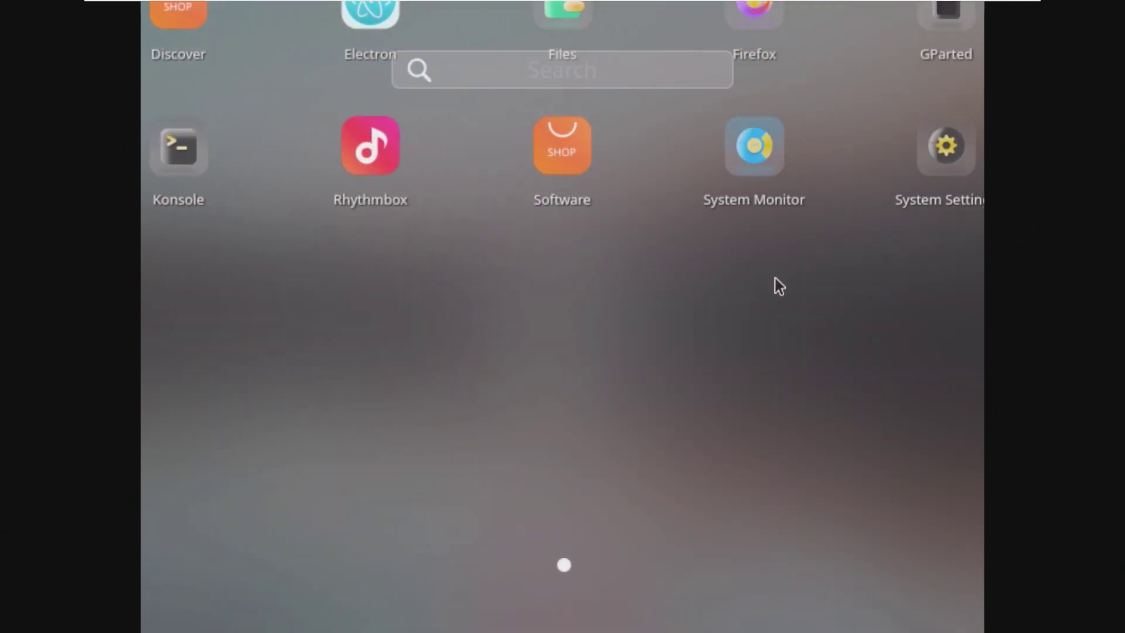
- Swipe the Launchpad grid sideways to reveal Kate, Ark, GParted and theme-switcher
{"action": "mouse_move", "coordinate": [747, 364]}
{"action": "left_mouse_down"}
{"action": "mouse_move", "coordinate": [256, 412]}
{"action": "mouse_move", "coordinate": [141, 365]}
{"action": "mouse_move", "coordinate": [808, 267]}
{"action": "mouse_move", "coordinate": [302, 249]}
{"action": "mouse_move", "coordinate": [833, 307]}
{"action": "mouse_move", "coordinate": [259, 166]}
{"action": "mouse_move", "coordinate": [633, 428]}
{"action": "mouse_move", "coordinate": [974, 442]}
{"action": "left_mouse_up"}
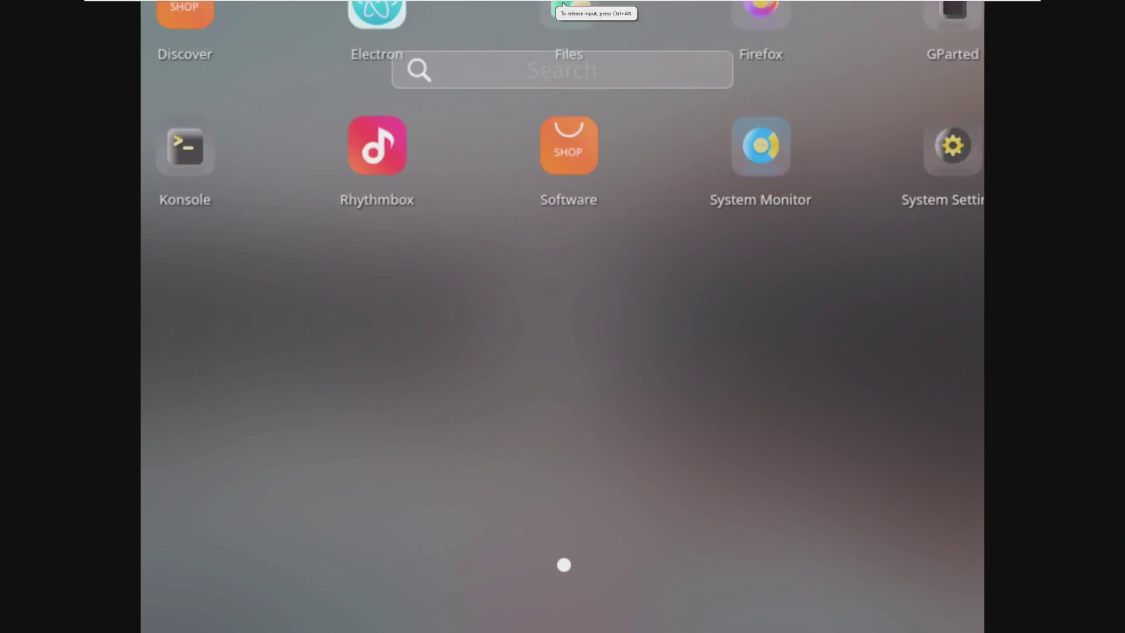
- Launch System Monitor from the launcher and drag its window out of maximized view
{"action": "left_click", "coordinate": [742, 297]}
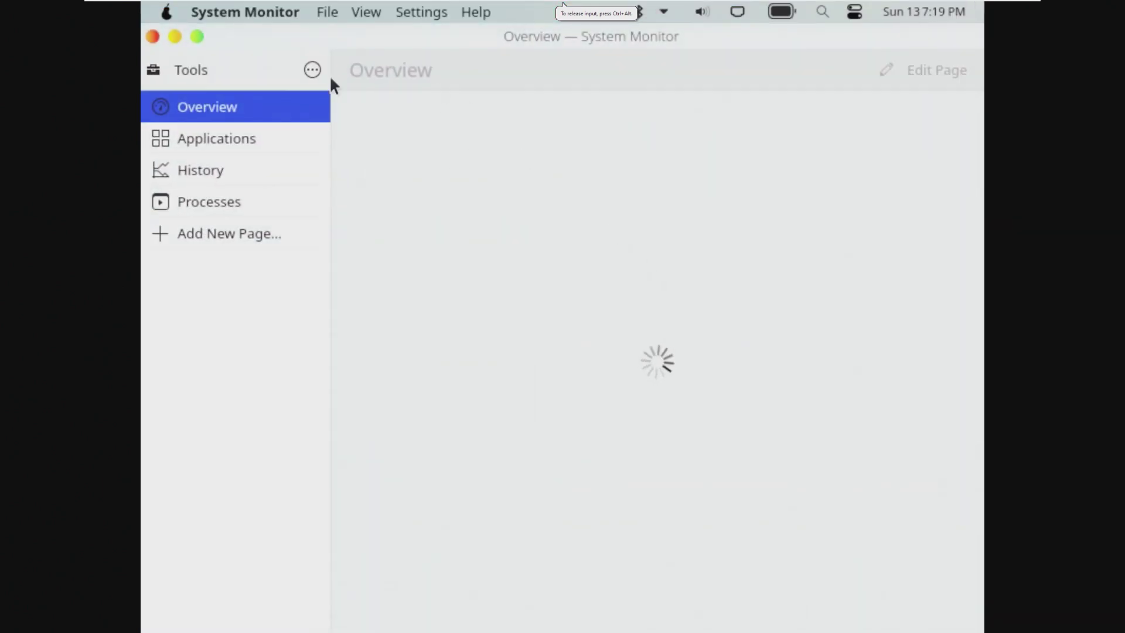
{"action": "mouse_move", "coordinate": [401, 47]}
{"action": "left_mouse_down"}
{"action": "mouse_move", "coordinate": [338, 48]}
{"action": "mouse_move", "coordinate": [442, 155]}
{"action": "mouse_move", "coordinate": [362, 199]}
{"action": "mouse_move", "coordinate": [490, 249]}
{"action": "mouse_move", "coordinate": [524, 293]}
{"action": "mouse_move", "coordinate": [550, 174]}
{"action": "mouse_move", "coordinate": [363, 108]}
{"action": "mouse_move", "coordinate": [419, 194]}
{"action": "mouse_move", "coordinate": [497, 277]}
{"action": "mouse_move", "coordinate": [346, 334]}
{"action": "mouse_move", "coordinate": [436, 128]}
{"action": "mouse_move", "coordinate": [328, 73]}
{"action": "mouse_move", "coordinate": [252, 124]}
{"action": "left_mouse_up"}
- Quit System Monitor with Ctrl+Q, refresh the desktop, and move the Install pearOS icon upward
{"action": "key", "text": "ctrl+q"}
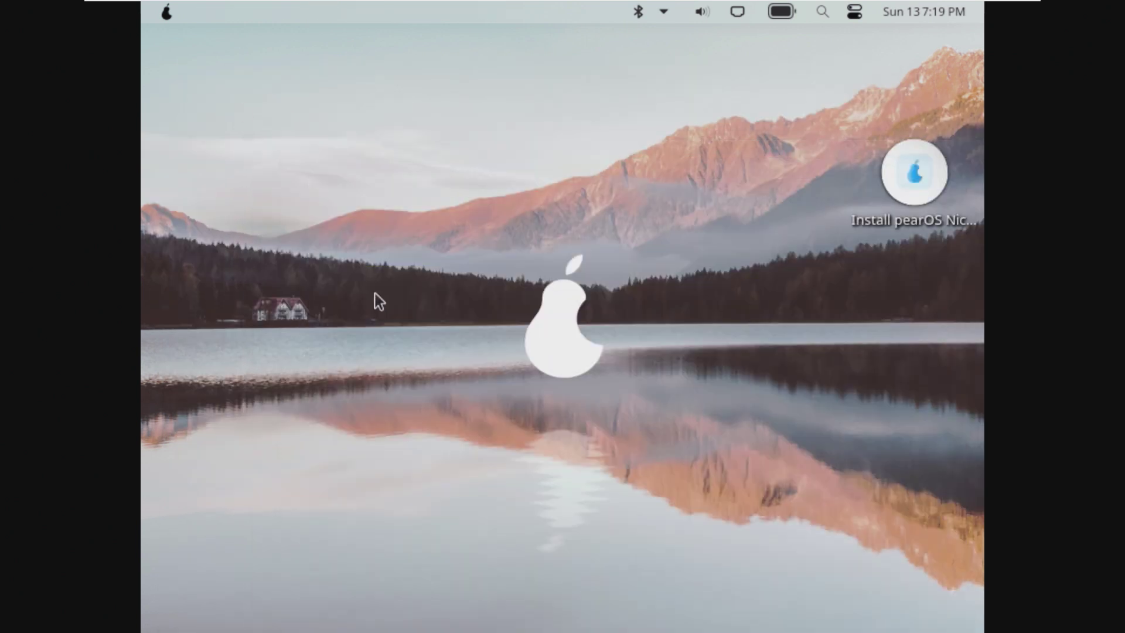
{"action": "right_click", "coordinate": [374, 292]}
{"action": "left_click", "coordinate": [444, 499]}
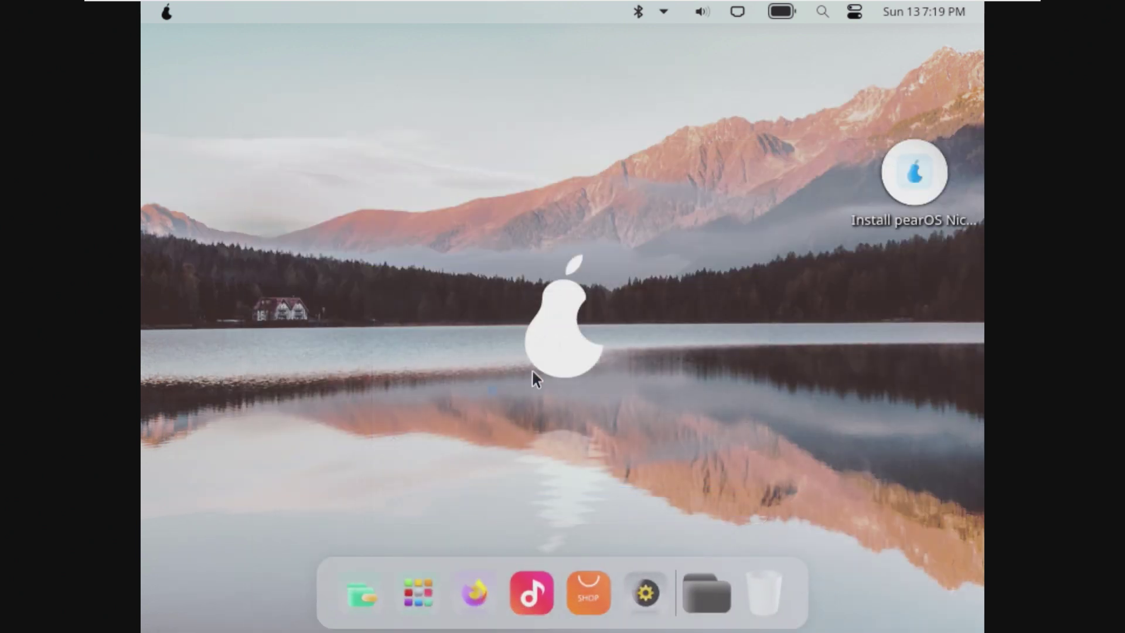
{"action": "right_click", "coordinate": [649, 221]}
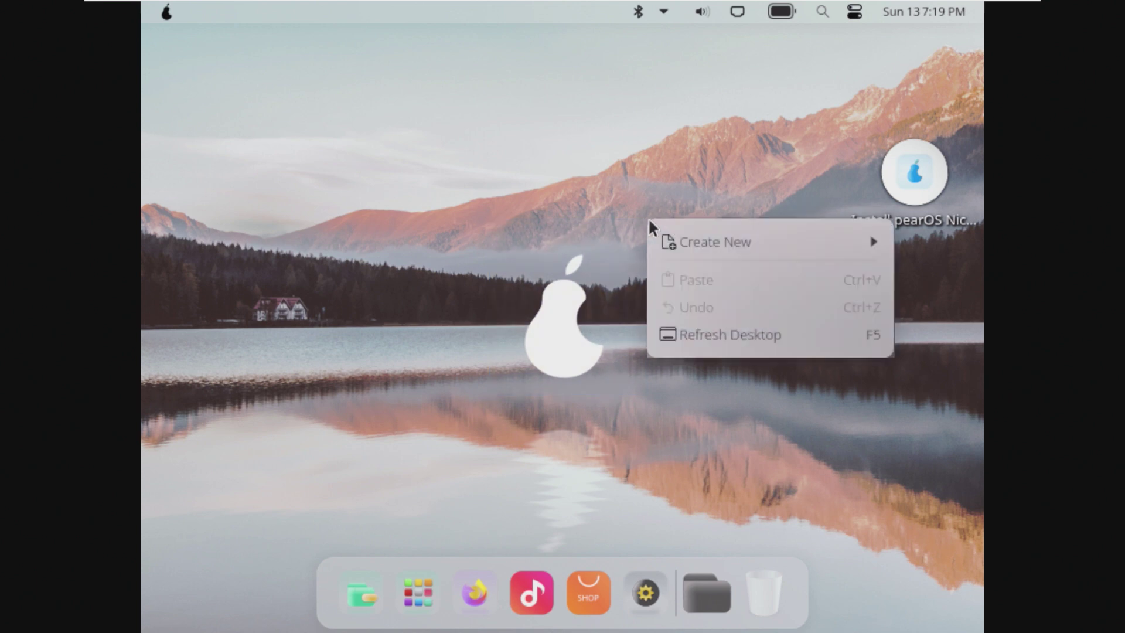
{"action": "left_click", "coordinate": [521, 205]}
{"action": "left_click_drag", "start_coordinate": [925, 174], "coordinate": [868, 79]}
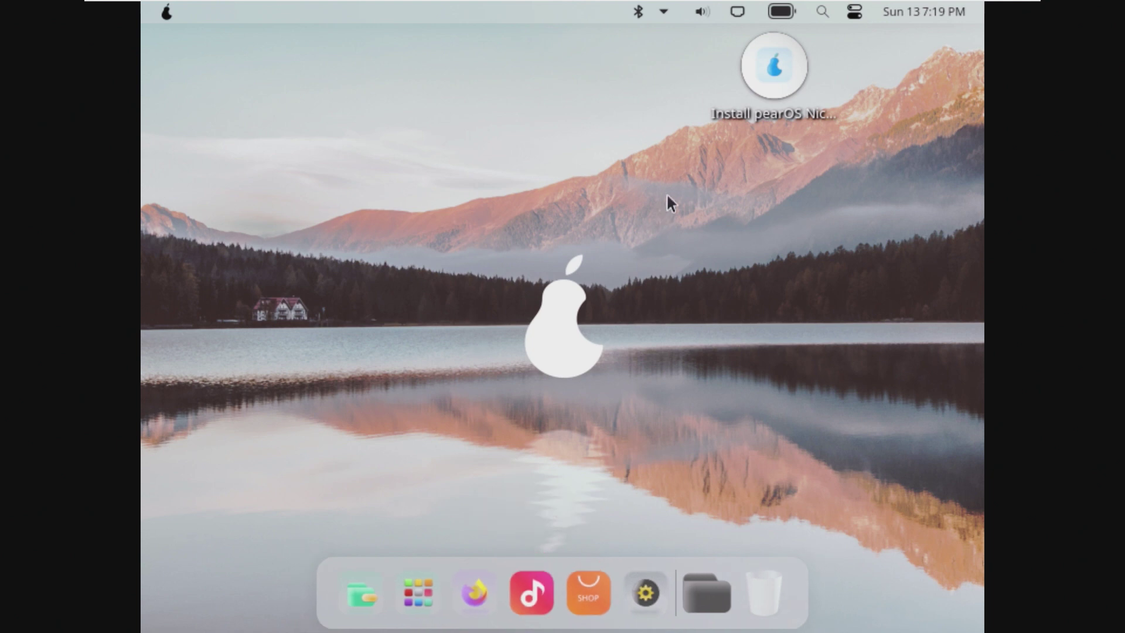
- Open and close the volume panel, then box-select the installer icon, pear logo and lake
{"action": "left_click", "coordinate": [700, 12]}
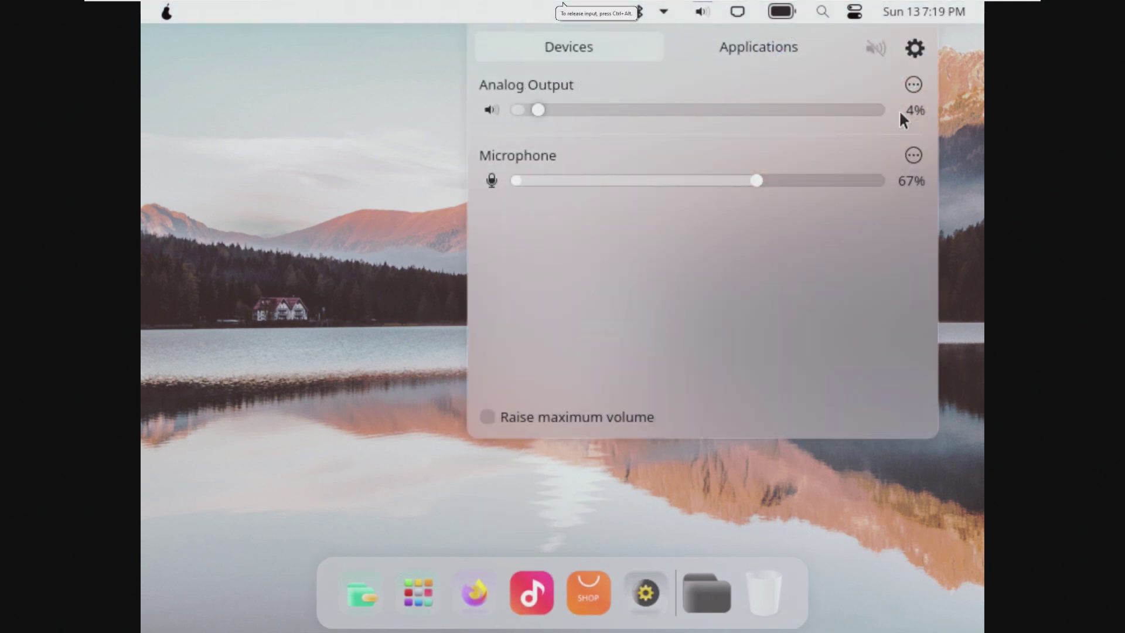
{"action": "left_click", "coordinate": [951, 93]}
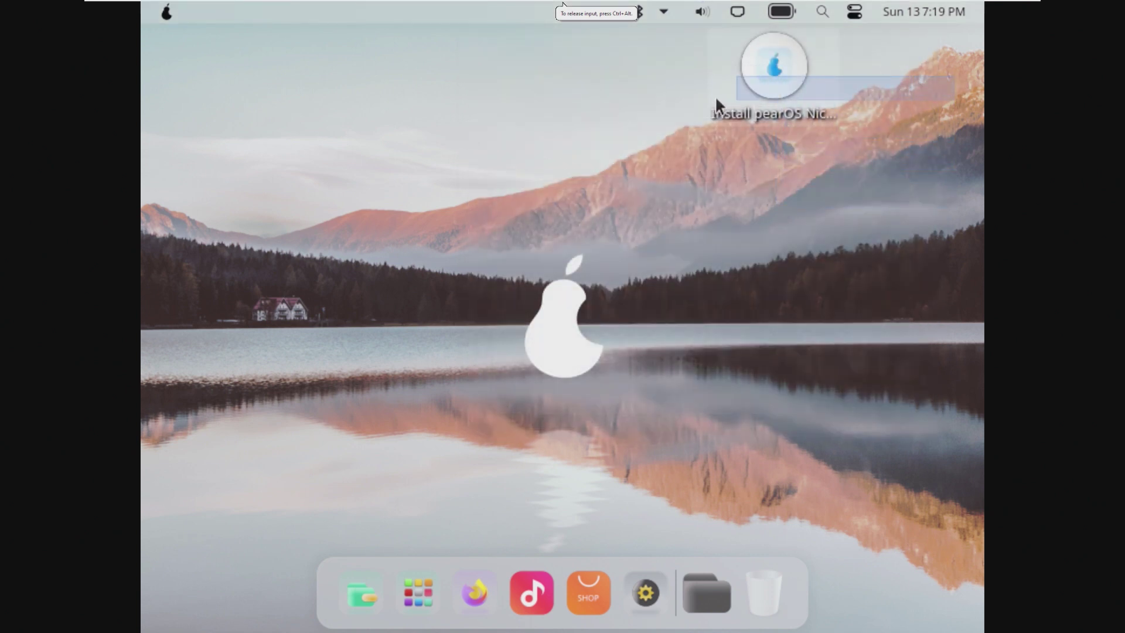
{"action": "mouse_move", "coordinate": [716, 99]}
{"action": "left_mouse_down"}
{"action": "mouse_move", "coordinate": [713, 125]}
{"action": "mouse_move", "coordinate": [840, 28]}
{"action": "left_mouse_up"}
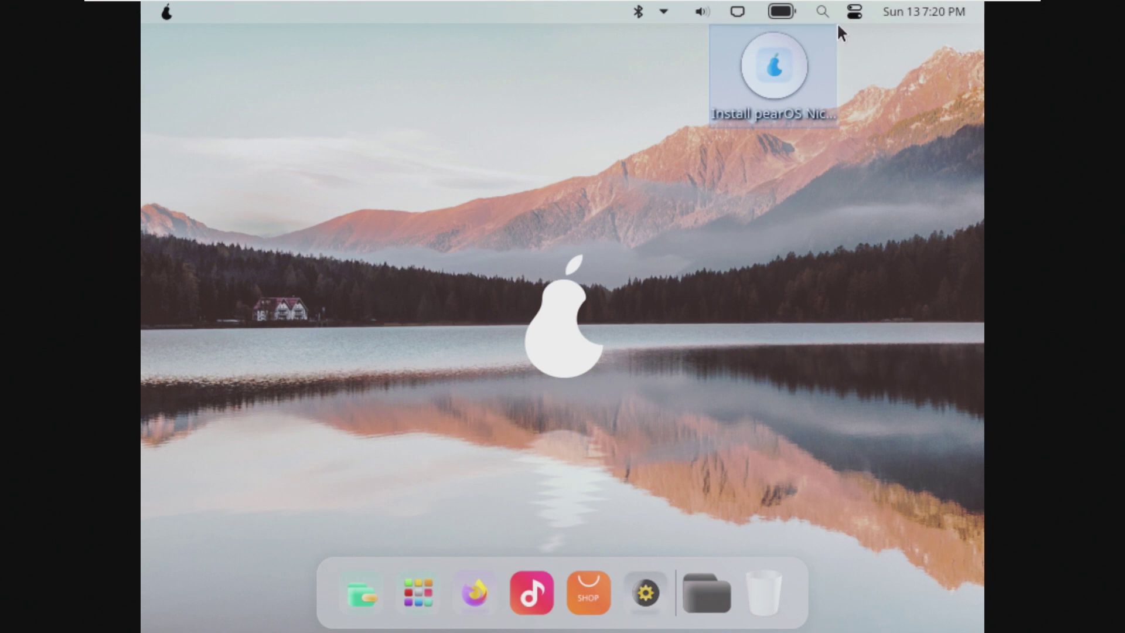
{"action": "left_click_drag", "start_coordinate": [838, 27], "coordinate": [838, 27]}
{"action": "left_click_drag", "start_coordinate": [636, 384], "coordinate": [497, 250]}
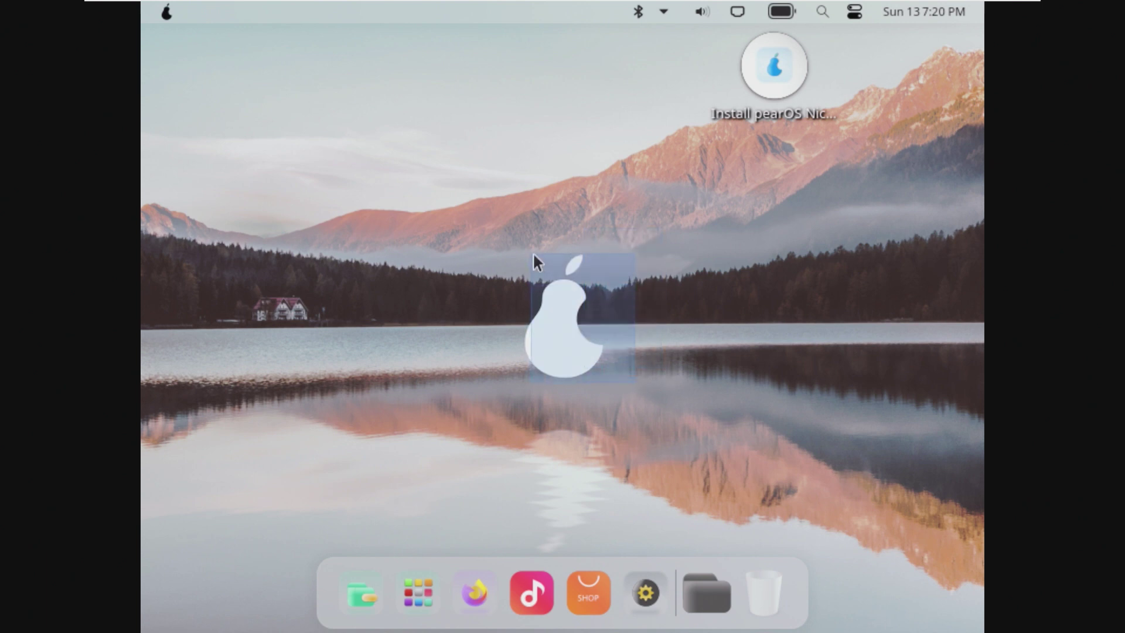
{"action": "left_click_drag", "start_coordinate": [634, 431], "coordinate": [378, 531]}
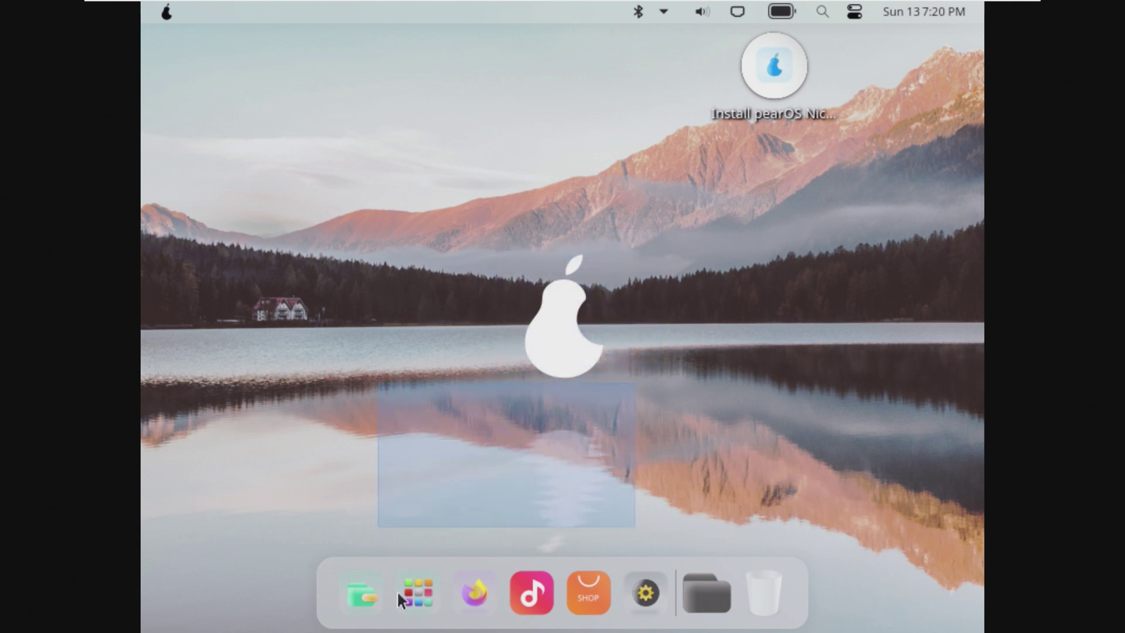
{"action": "left_click", "coordinate": [418, 590]}
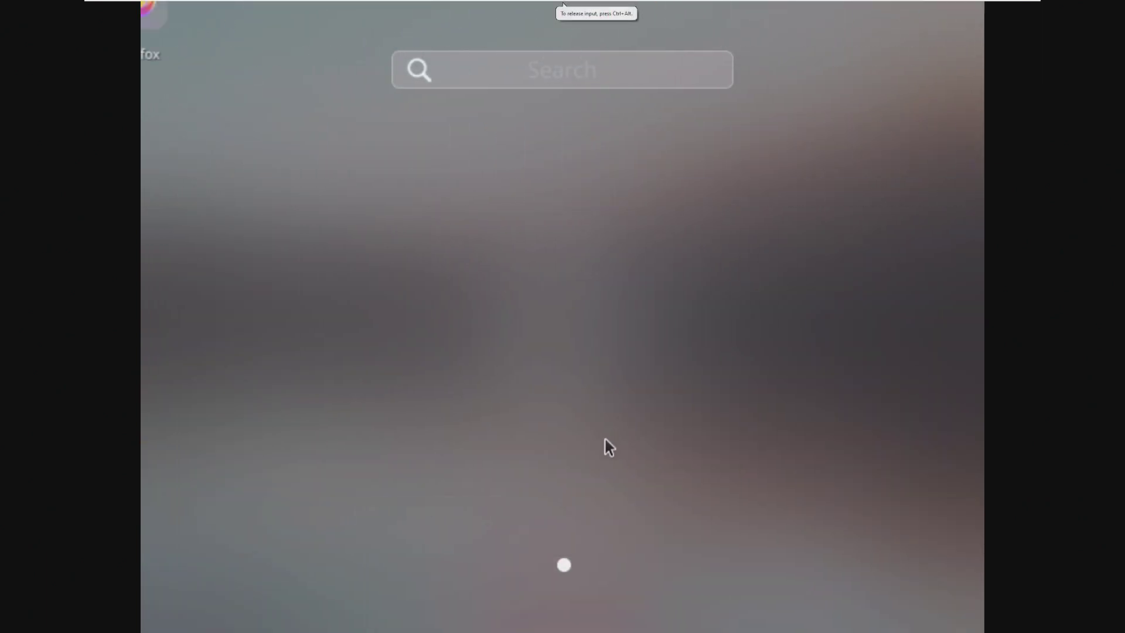
{"action": "left_click", "coordinate": [728, 297]}
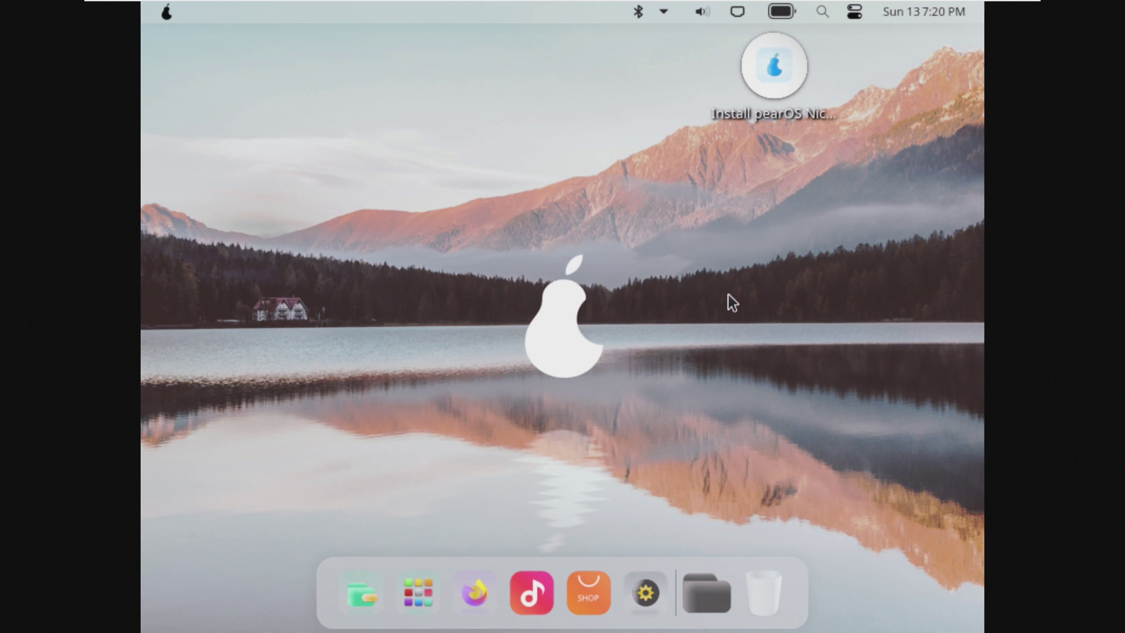
{"action": "left_click", "coordinate": [905, 14]}
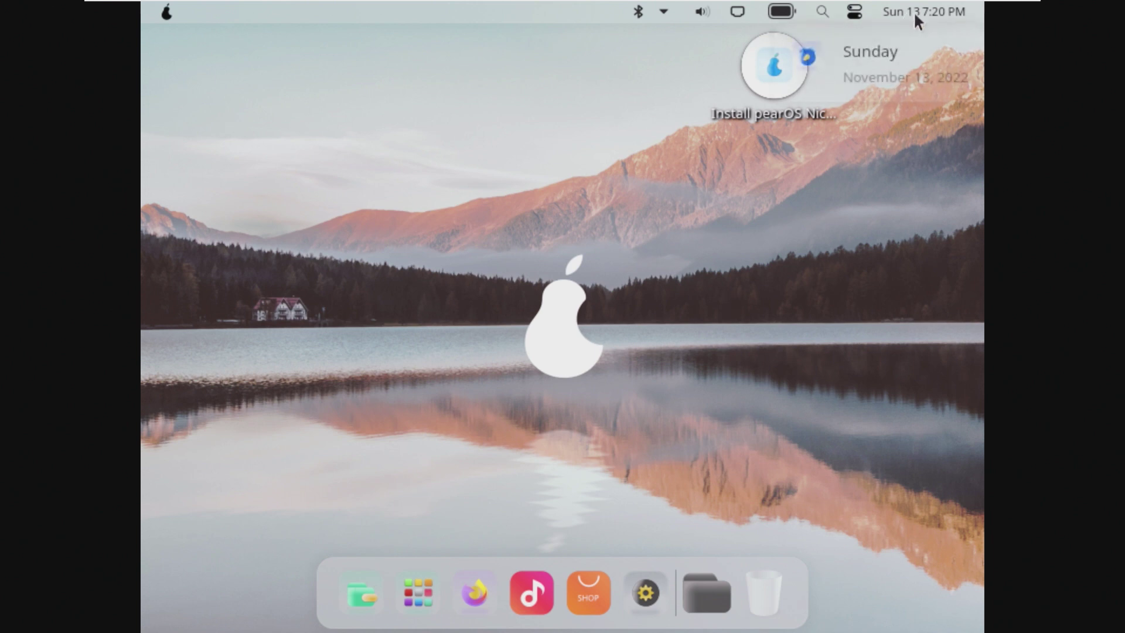
{"action": "left_click", "coordinate": [913, 12]}
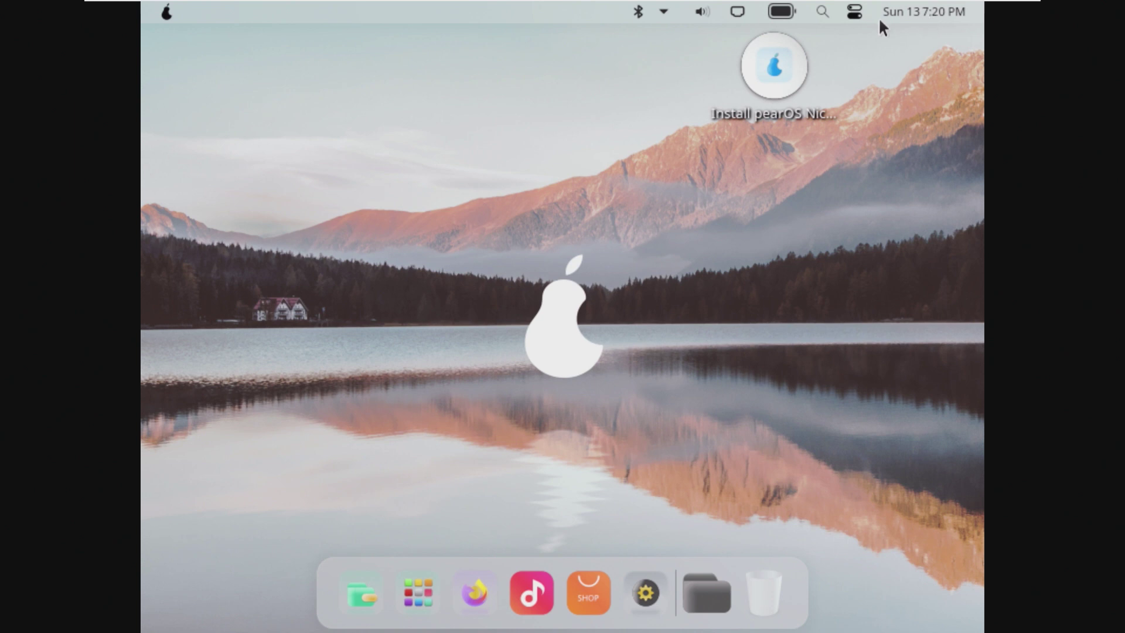
- Check today's date, then open About This Pearintosh from the pear menu to view processor, memory and graphics
{"action": "left_click", "coordinate": [911, 18]}
{"action": "left_click", "coordinate": [167, 13]}
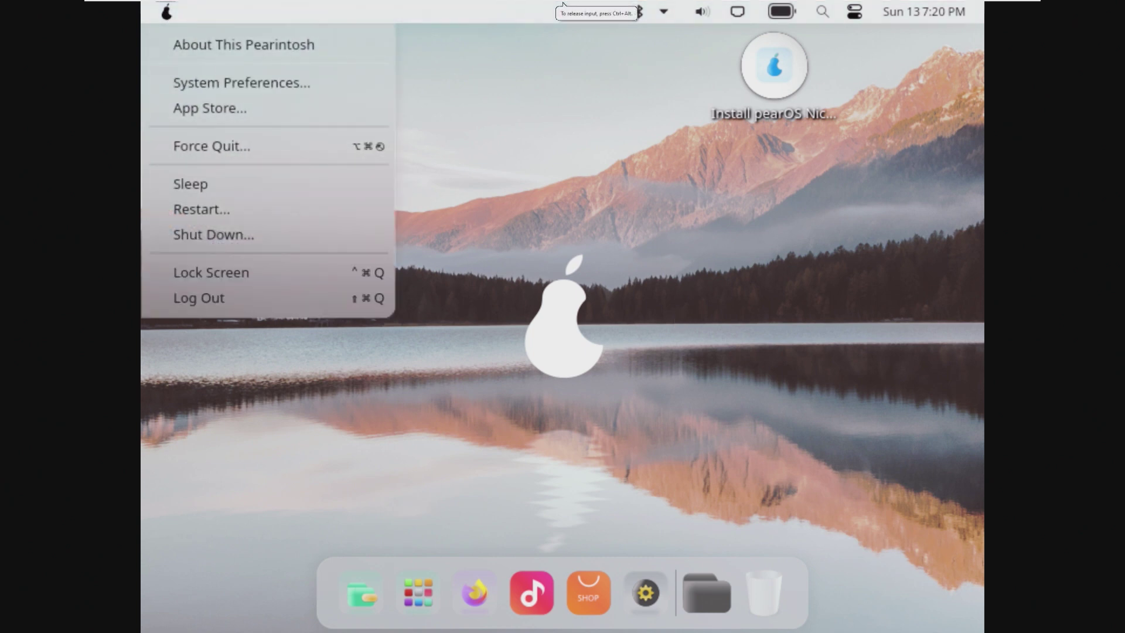
{"action": "left_click", "coordinate": [341, 44]}
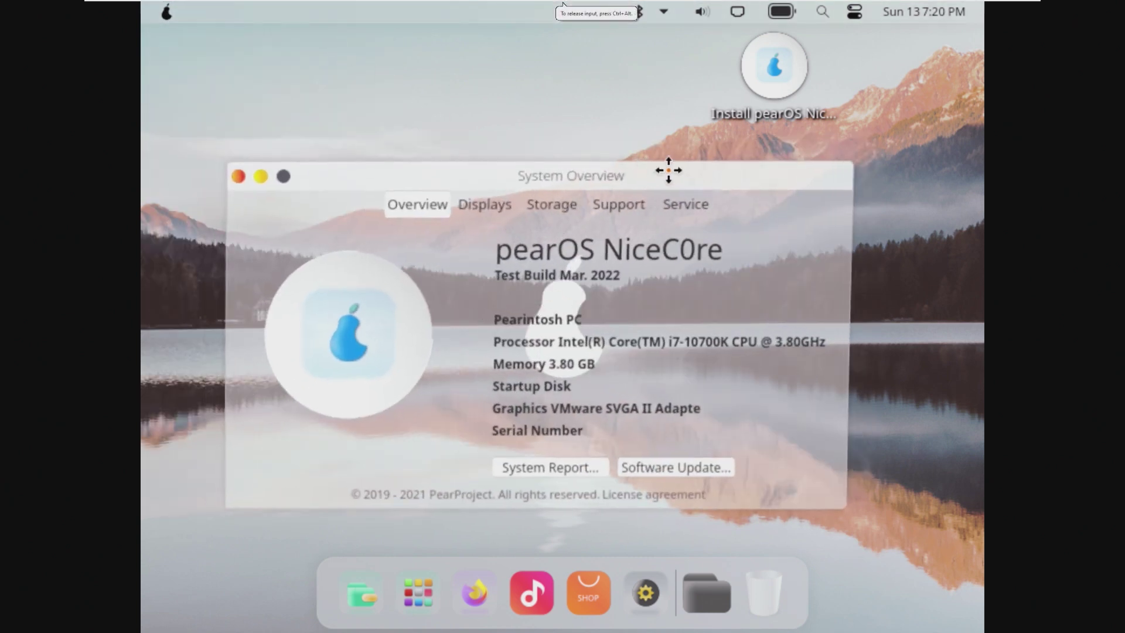